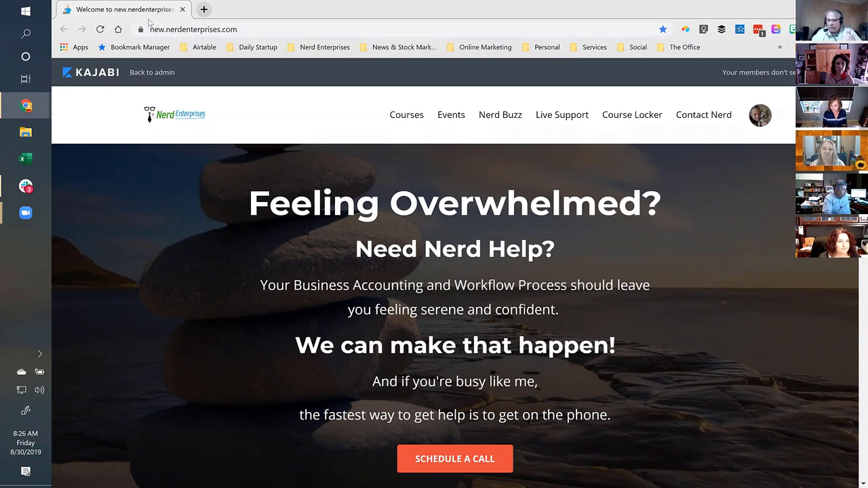
Scroll the live Nerd Enterprises site past the hero and service cards to the Get Updates form.
{"action": "scroll", "coordinate": [226, 159], "scroll_direction": "down", "scroll_amount": 2}
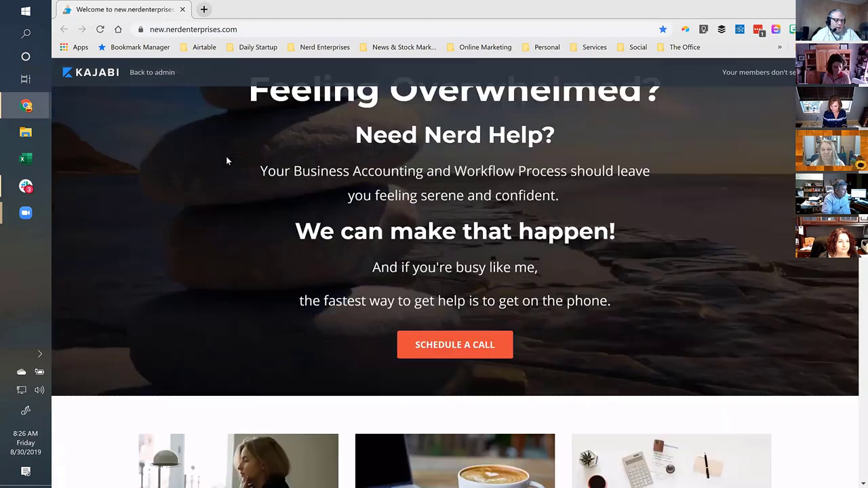
{"action": "scroll", "coordinate": [226, 156], "scroll_direction": "down", "scroll_amount": 6}
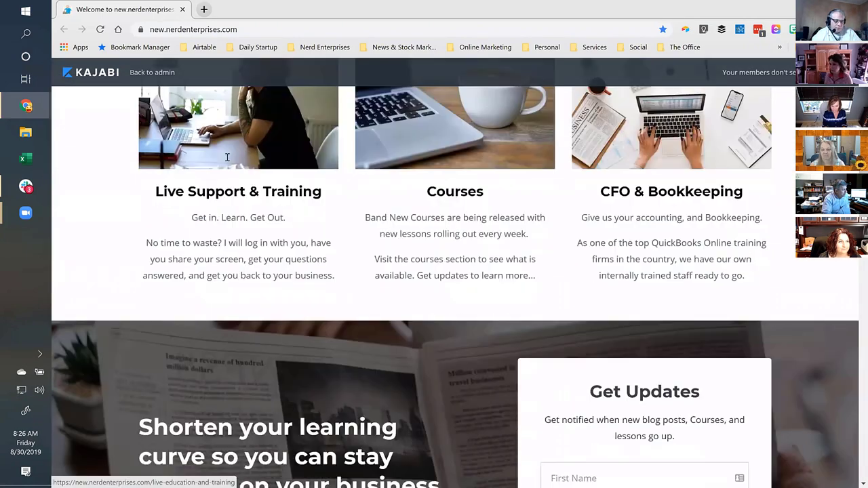
{"action": "scroll", "coordinate": [227, 158], "scroll_direction": "down", "scroll_amount": 3}
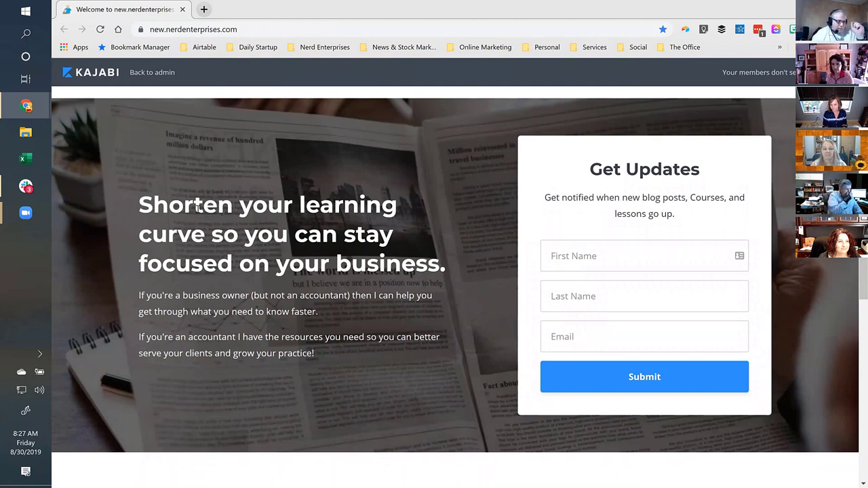
{"action": "left_click_drag", "start_coordinate": [139, 204], "coordinate": [325, 212]}
{"action": "left_click", "coordinate": [347, 233]}
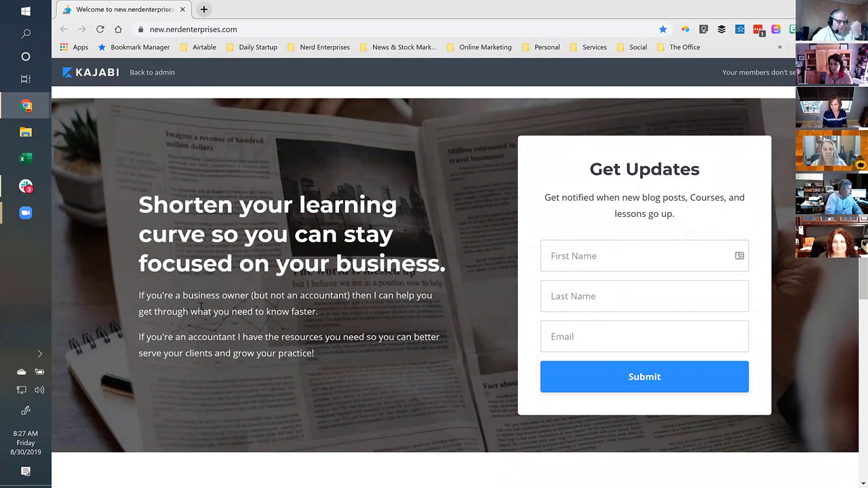
{"action": "left_click_drag", "start_coordinate": [189, 337], "coordinate": [207, 337]}
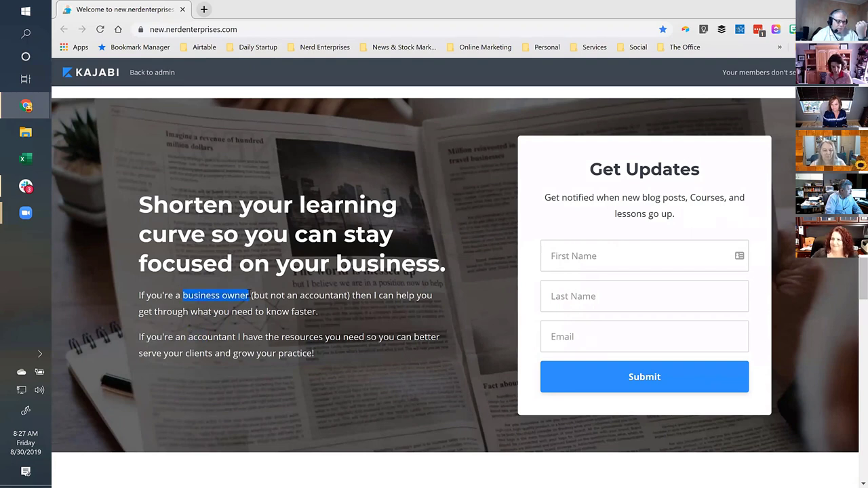
{"action": "left_click_drag", "start_coordinate": [189, 336], "coordinate": [240, 335]}
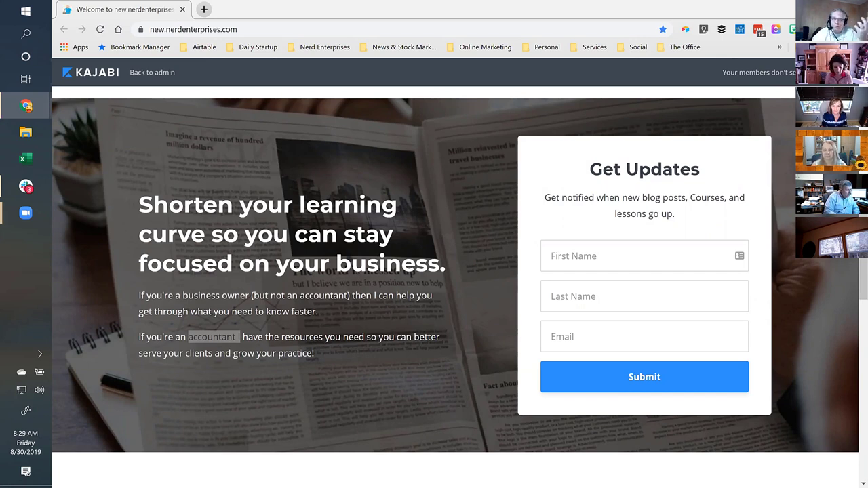
{"action": "scroll", "coordinate": [454, 271], "scroll_direction": "down", "scroll_amount": 1}
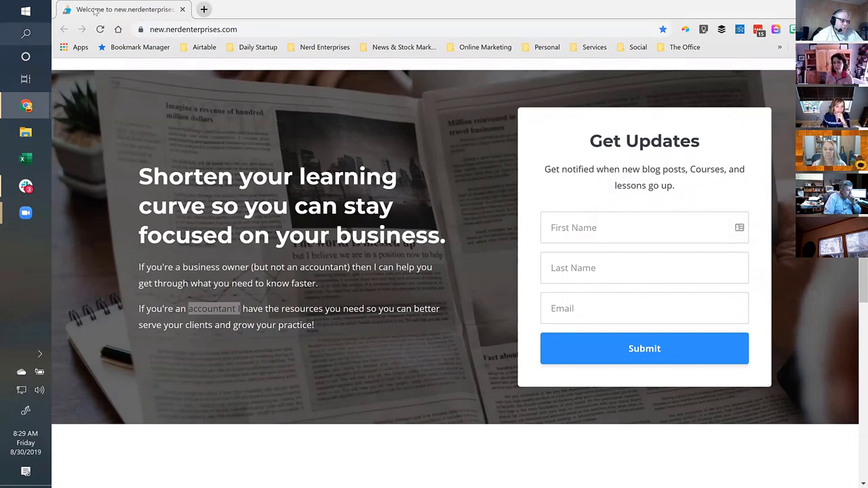
Search Google for 'chris brogan' in a new tab.
{"action": "left_click", "coordinate": [203, 10]}
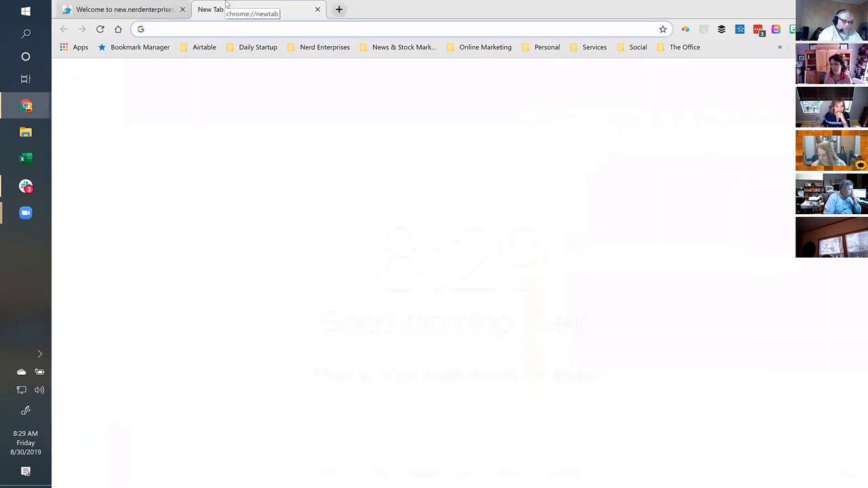
{"action": "type", "text": "chris bro"}
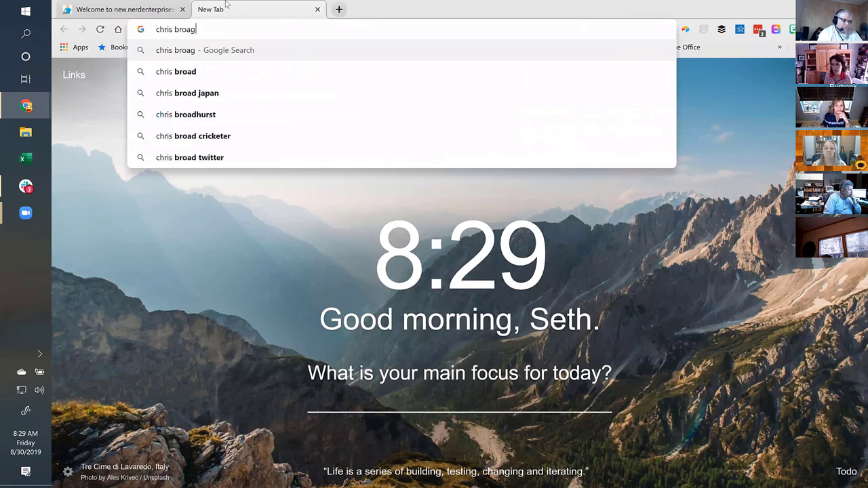
{"action": "type", "text": "gan"}
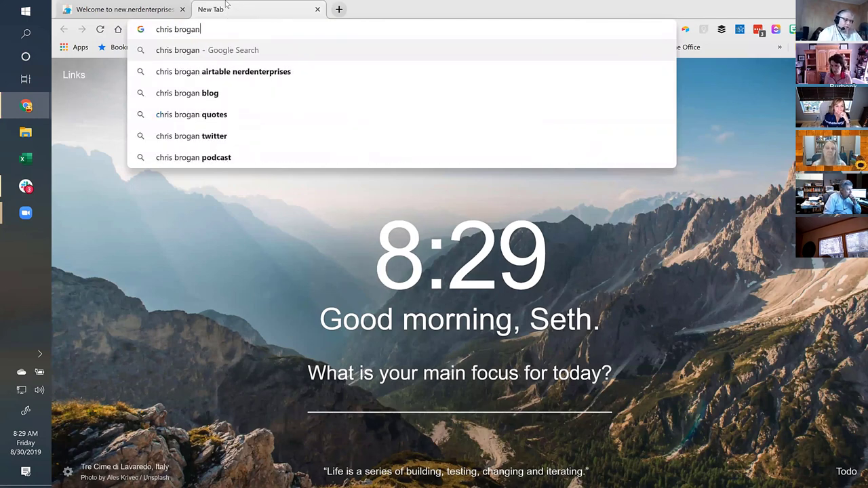
{"action": "key", "text": "Return"}
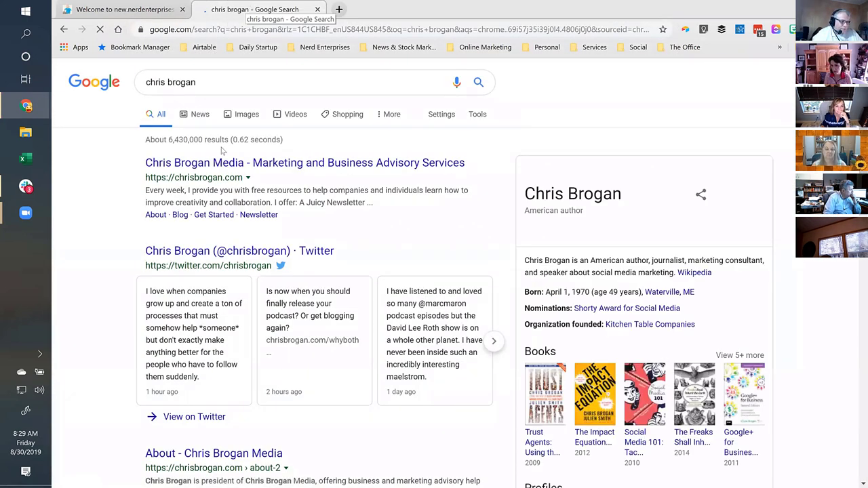
Open the 'Chris Brogan Media - Marketing and Business Advisory Services' search result.
{"action": "left_click", "coordinate": [297, 166]}
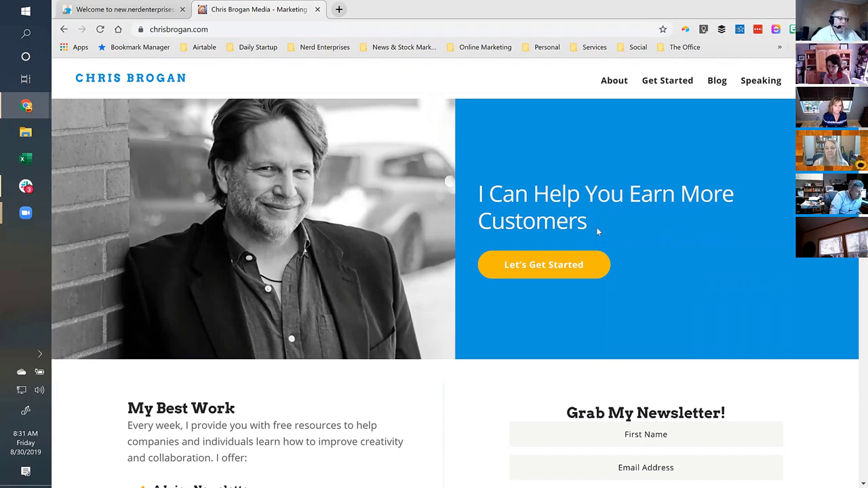
Return to the 'Welcome to new.nerdenterprises' tab showing the Get Updates section.
{"action": "left_click", "coordinate": [105, 10]}
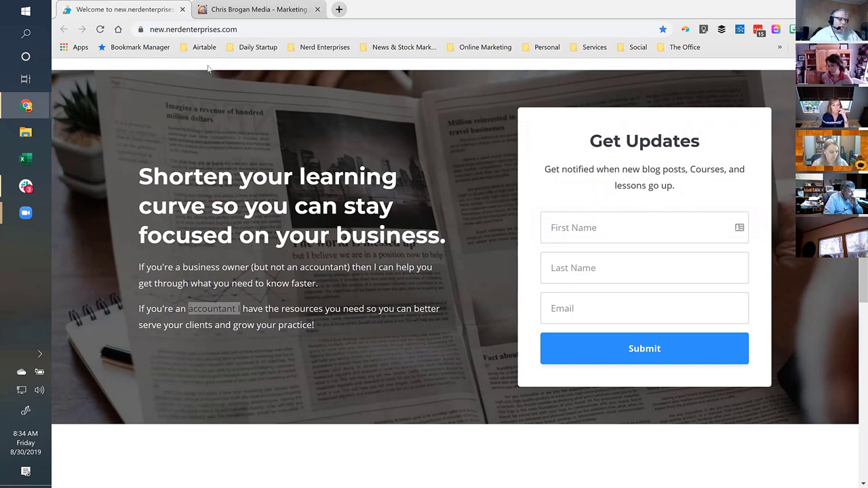
Open Kajabi's Website design page via the Online Marketing > Kajabi bookmark, then return to the first tab.
{"action": "left_click", "coordinate": [338, 9]}
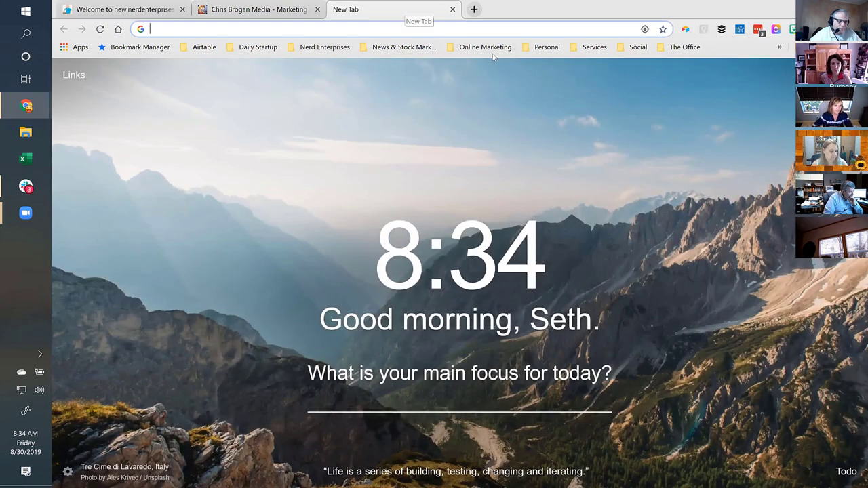
{"action": "left_click", "coordinate": [488, 49]}
{"action": "mouse_move", "coordinate": [492, 78]}
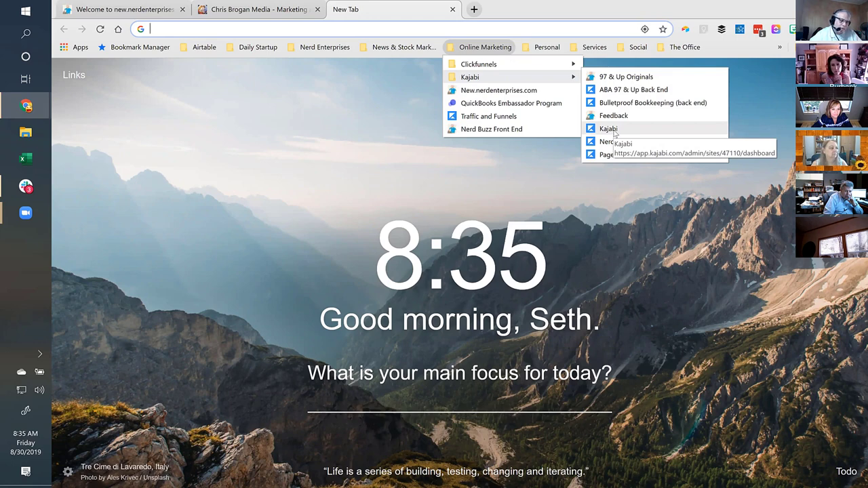
{"action": "left_click", "coordinate": [615, 133]}
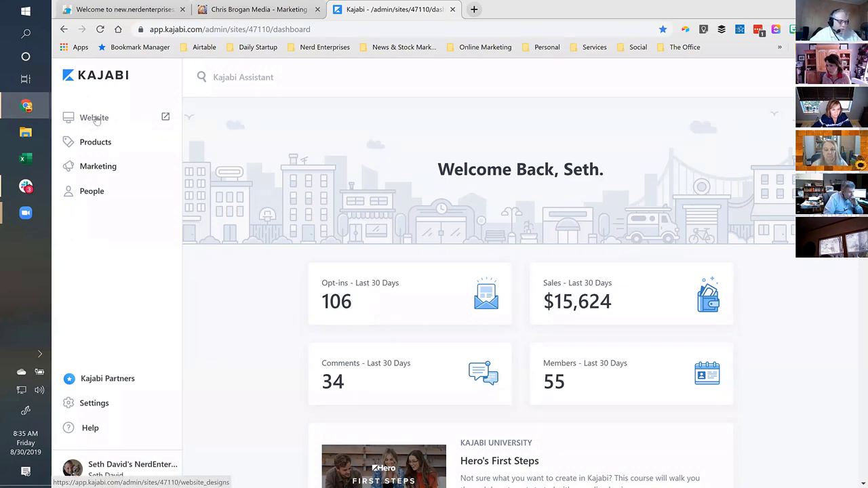
{"action": "left_click", "coordinate": [97, 118]}
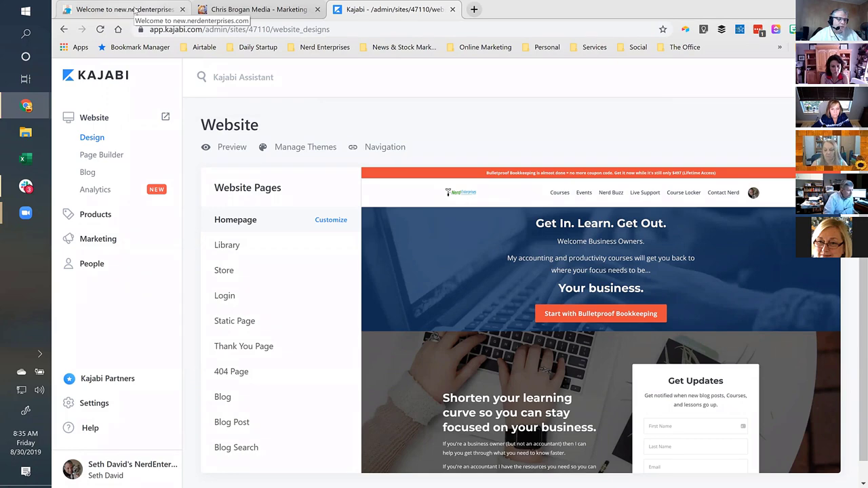
{"action": "left_click", "coordinate": [135, 9]}
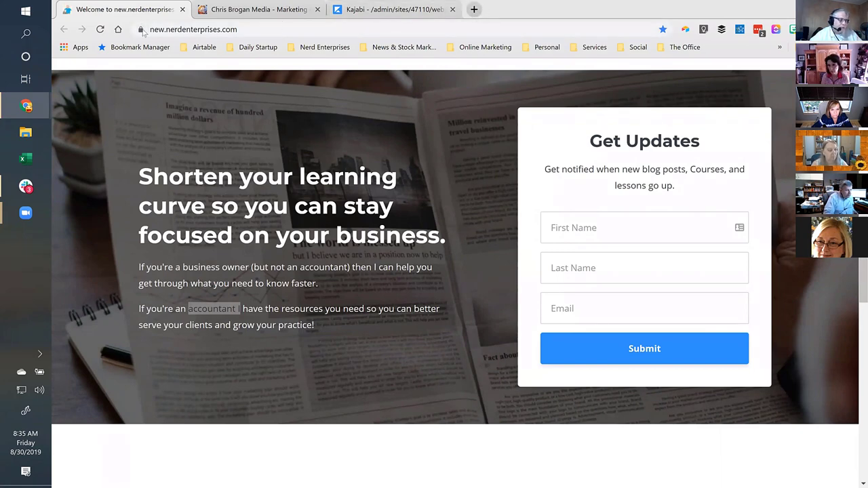
Load nerdenterprises.com in a new tab, move it to second position and dismiss its signup popup.
{"action": "left_click", "coordinate": [474, 10]}
{"action": "type", "text": "nerdenterprises.com"}
{"action": "key", "text": "Return"}
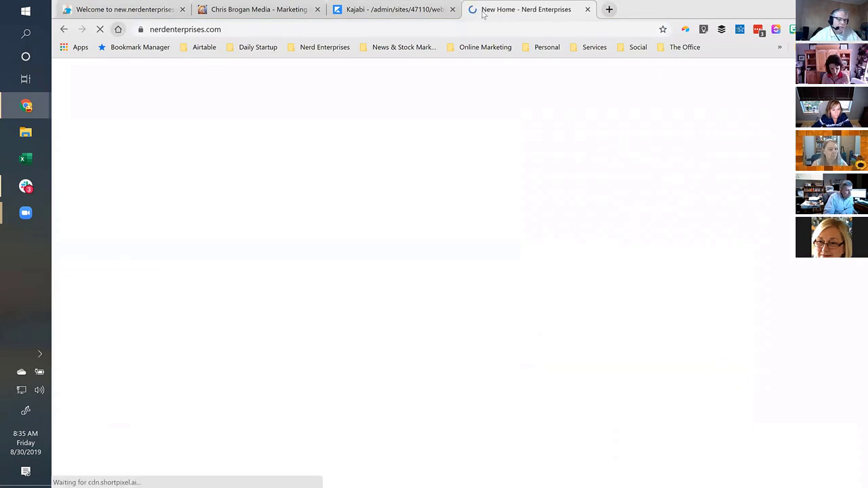
{"action": "left_click_drag", "start_coordinate": [484, 15], "coordinate": [237, 11]}
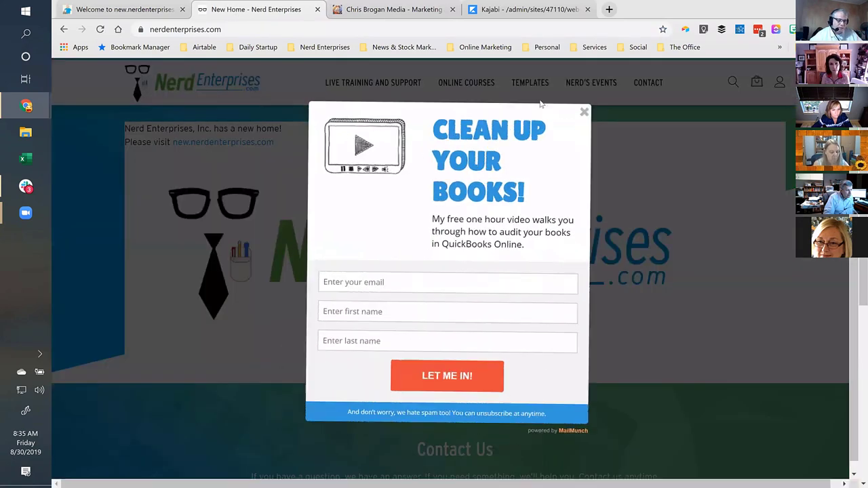
{"action": "left_click", "coordinate": [585, 112]}
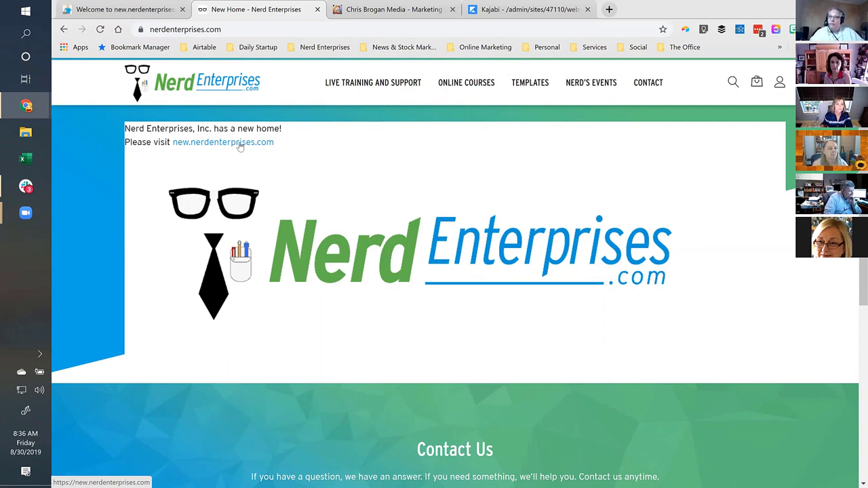
Check the old site's full address against the new site, ending on the new site.
{"action": "left_click", "coordinate": [228, 30]}
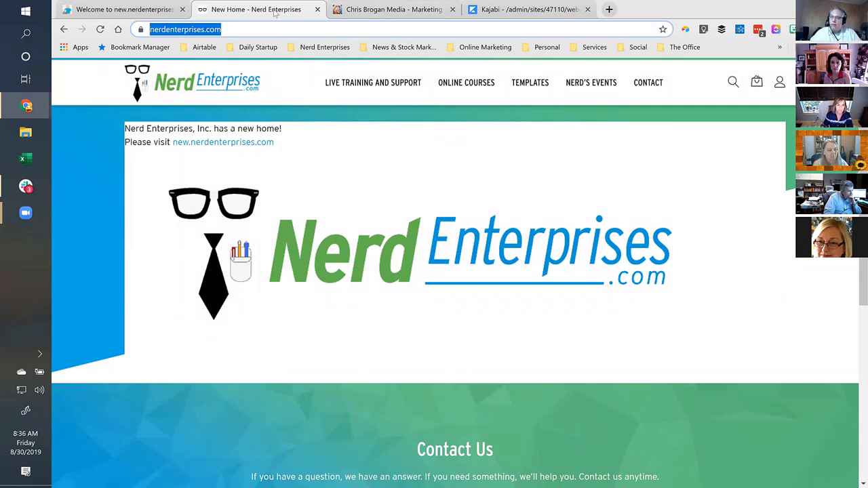
{"action": "left_click", "coordinate": [103, 8]}
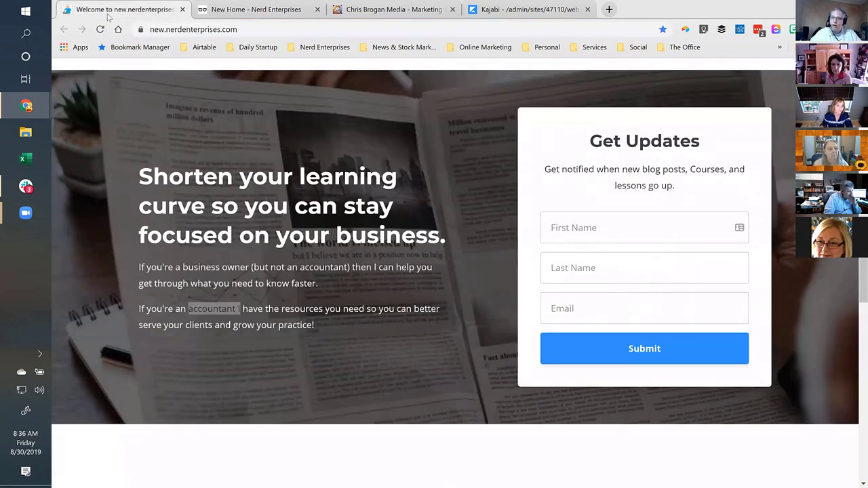
{"action": "left_click", "coordinate": [272, 7]}
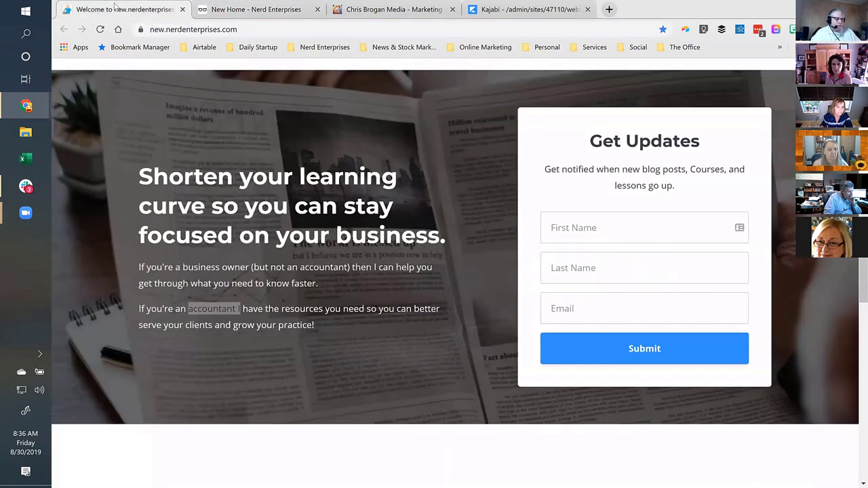
{"action": "left_click", "coordinate": [116, 7]}
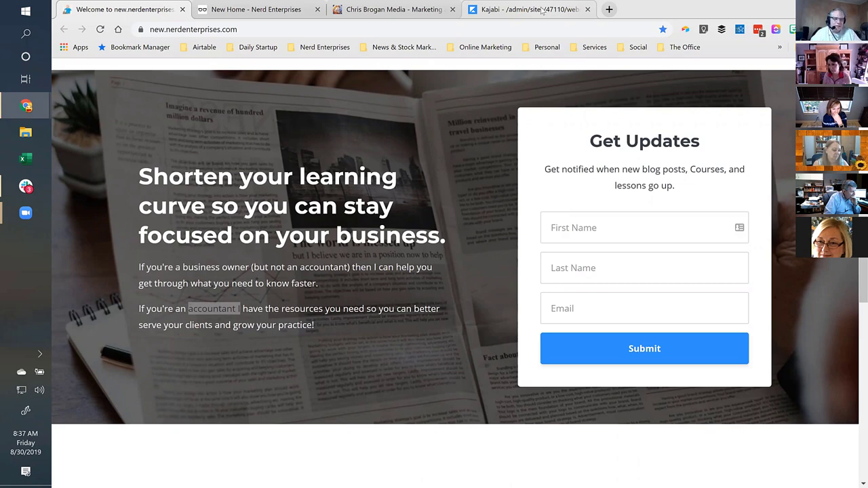
Duplicate the Kajabi Website design tab.
{"action": "left_click", "coordinate": [542, 9]}
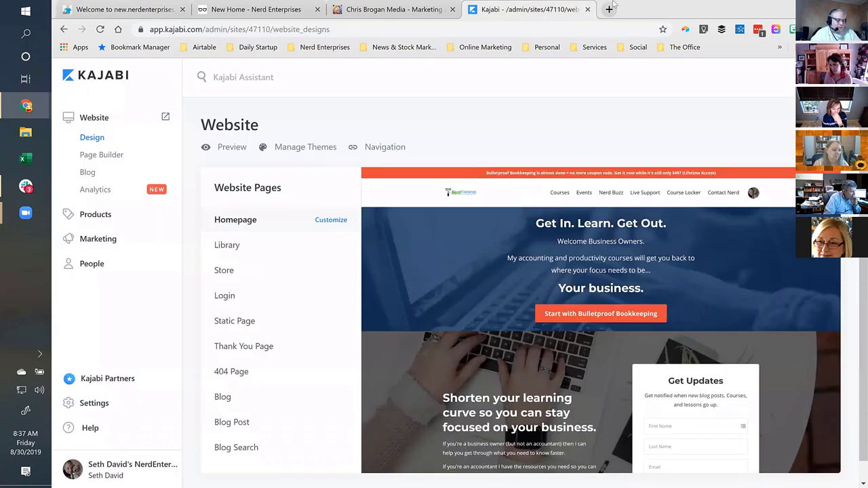
{"action": "right_click", "coordinate": [503, 10]}
{"action": "left_click", "coordinate": [542, 51]}
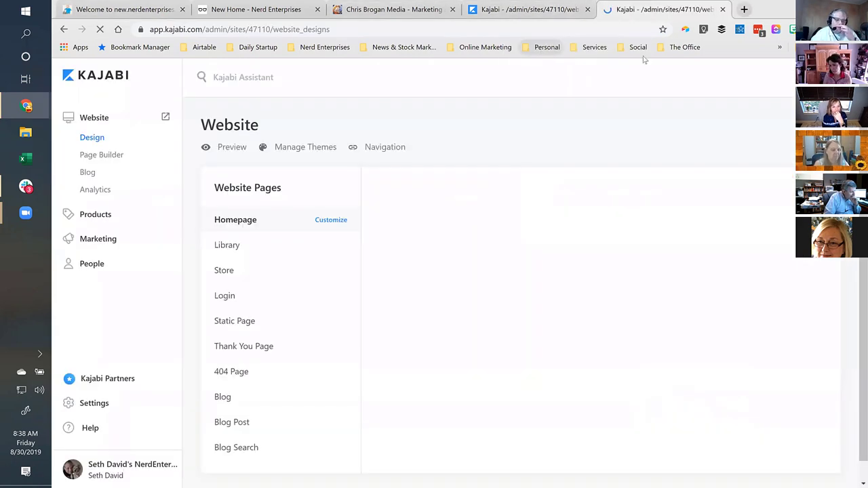
Open Kajabi's Site Settings and bring up the assistant's Quick Jump list.
{"action": "left_click", "coordinate": [94, 403]}
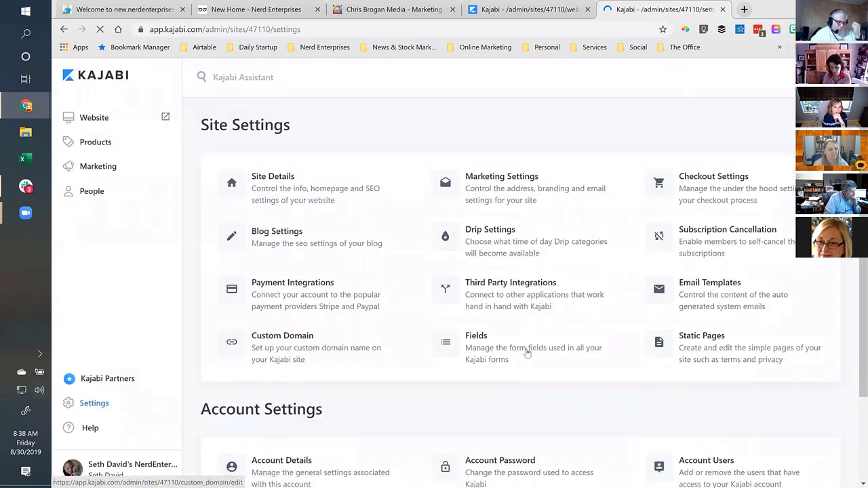
{"action": "scroll", "coordinate": [526, 354], "scroll_direction": "down", "scroll_amount": 2}
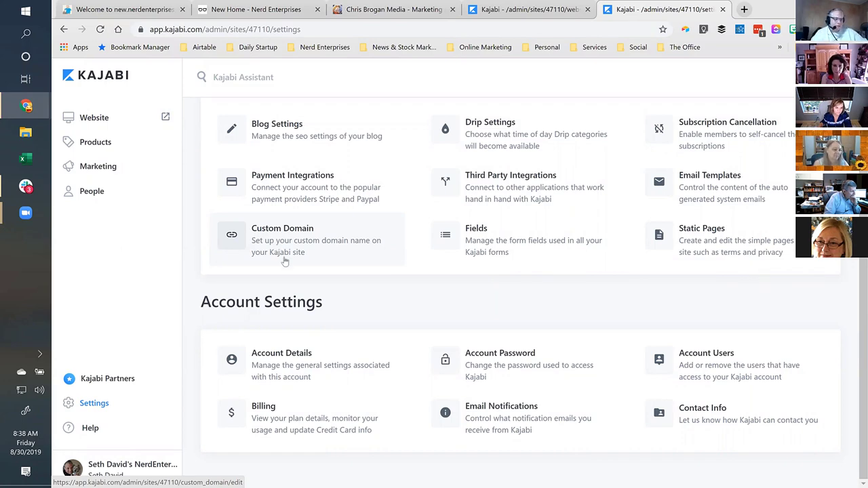
{"action": "scroll", "coordinate": [285, 254], "scroll_direction": "up", "scroll_amount": 3}
{"action": "left_click", "coordinate": [230, 81]}
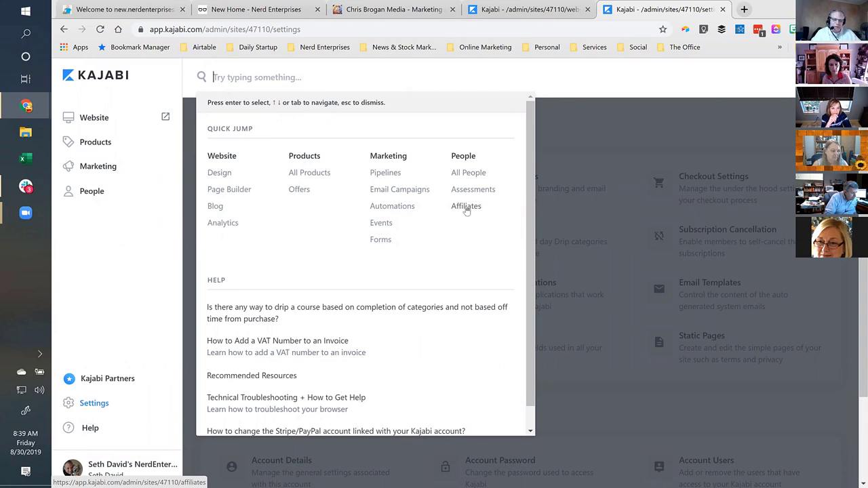
Go to Affiliates via Quick Jump, select the Affiliate Signup Link, then switch to the website designs tab.
{"action": "left_click", "coordinate": [466, 207]}
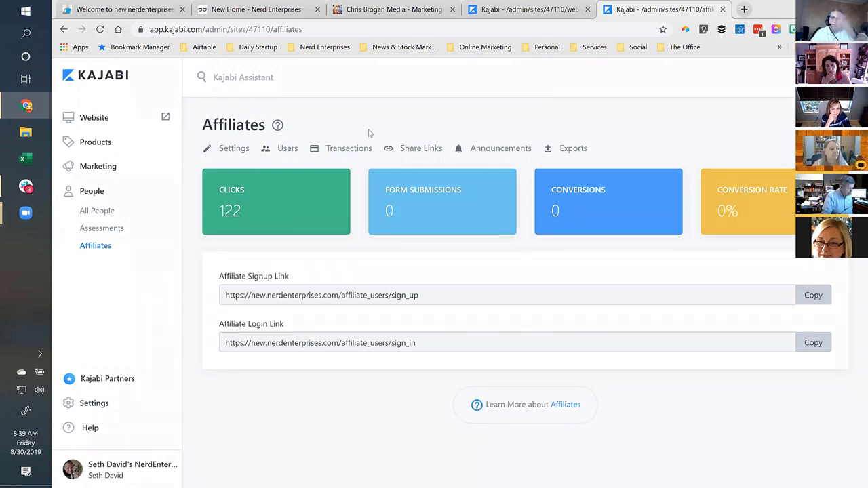
{"action": "left_click", "coordinate": [430, 295]}
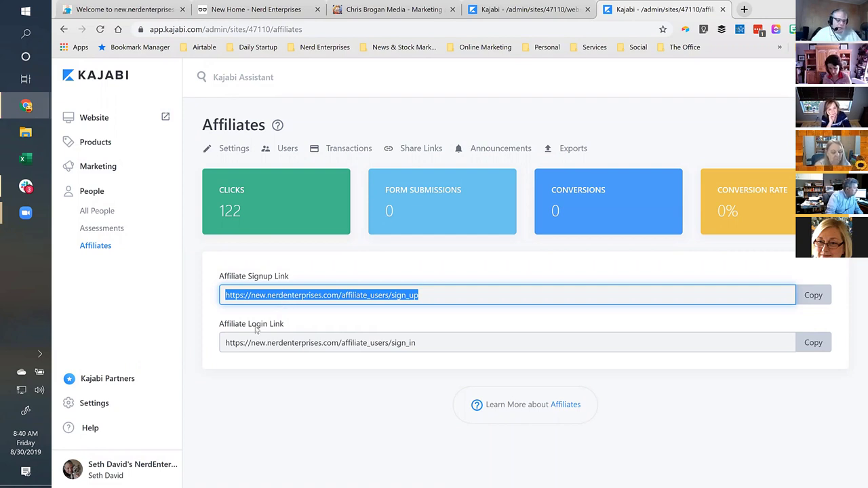
{"action": "left_click", "coordinate": [510, 11]}
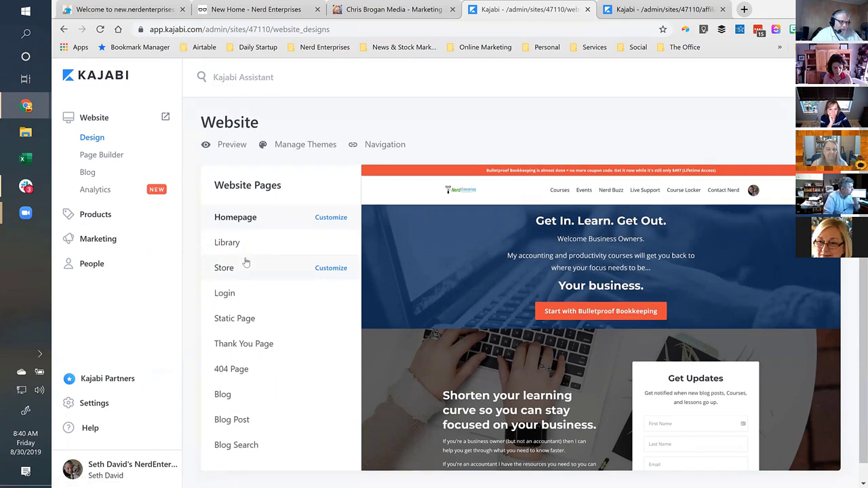
Switch to the Affiliates tab with Ctrl+Tab and open Site Settings from the sidebar.
{"action": "scroll", "coordinate": [246, 257], "scroll_direction": "down", "scroll_amount": 1}
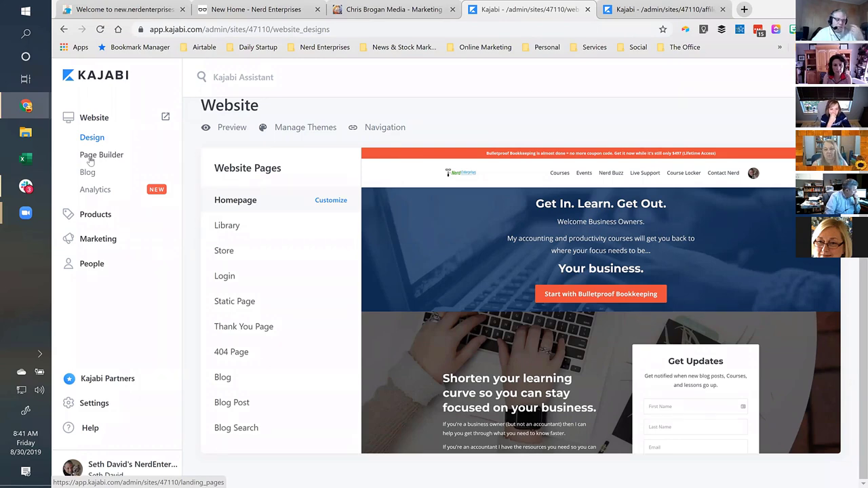
{"action": "key", "text": "ctrl+Tab"}
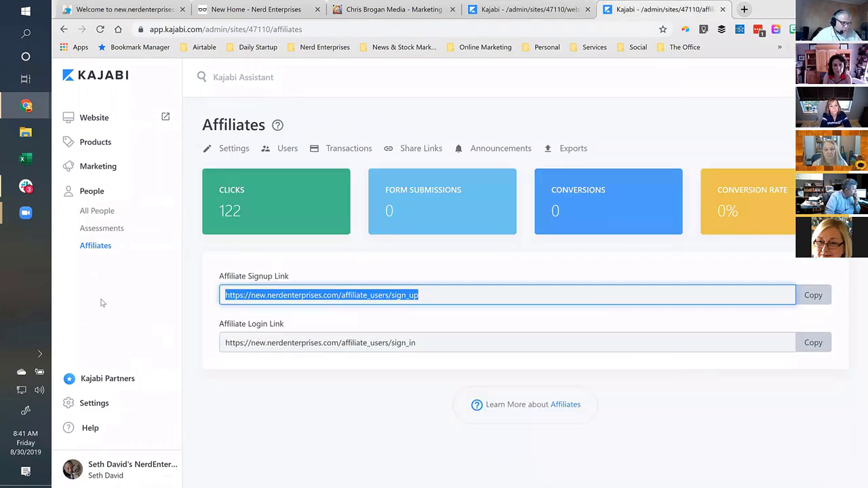
{"action": "left_click", "coordinate": [83, 404]}
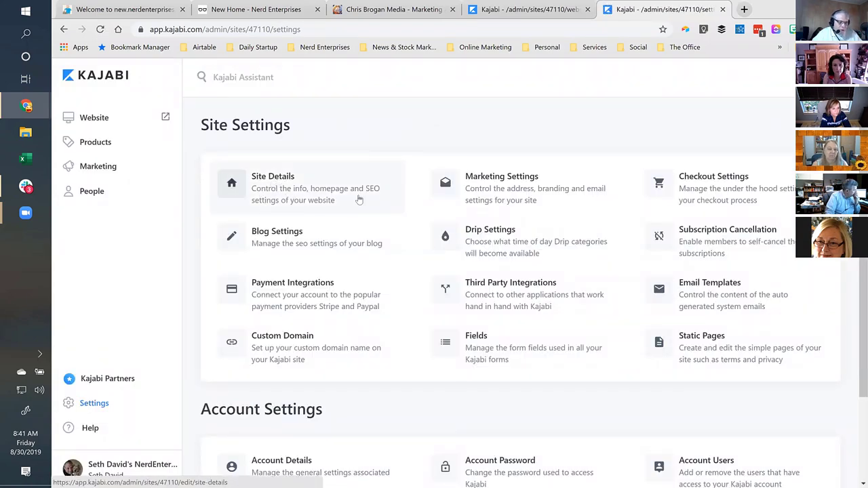
Confirm in Site Details the homepage shows 'Welcome to new.nerdenterprises.com', then return to the website designs.
{"action": "left_click", "coordinate": [271, 177]}
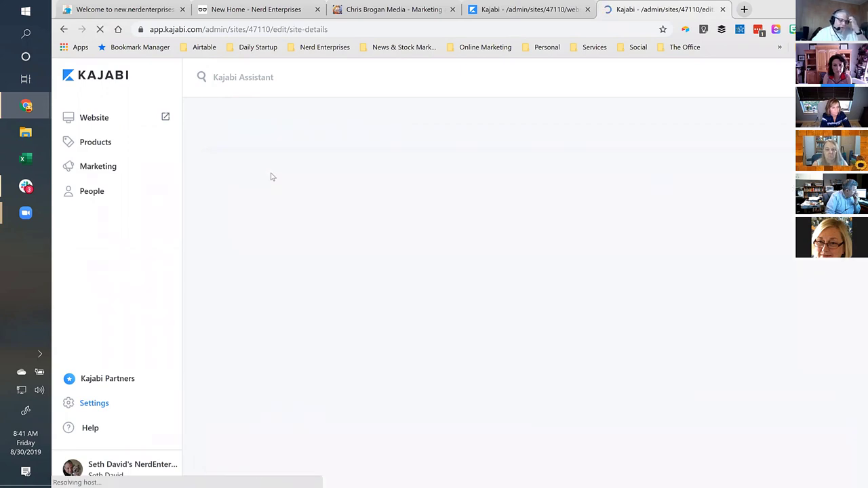
{"action": "scroll", "coordinate": [606, 257], "scroll_direction": "down", "scroll_amount": 3}
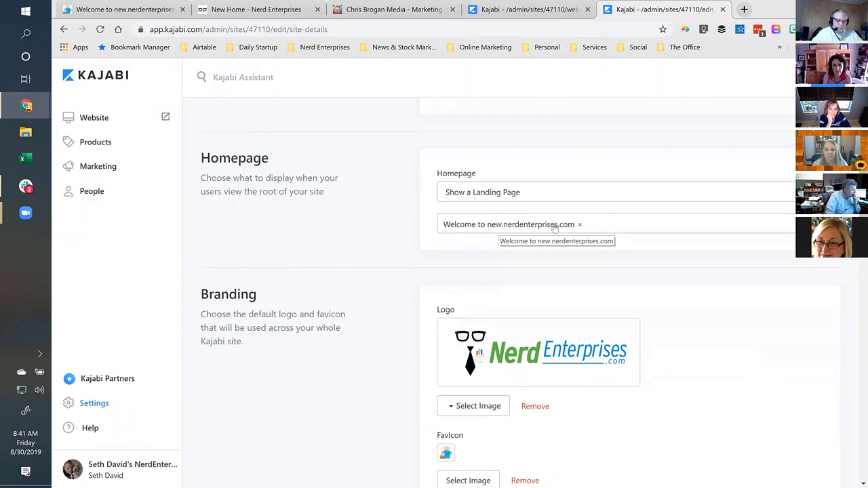
{"action": "left_click", "coordinate": [811, 192]}
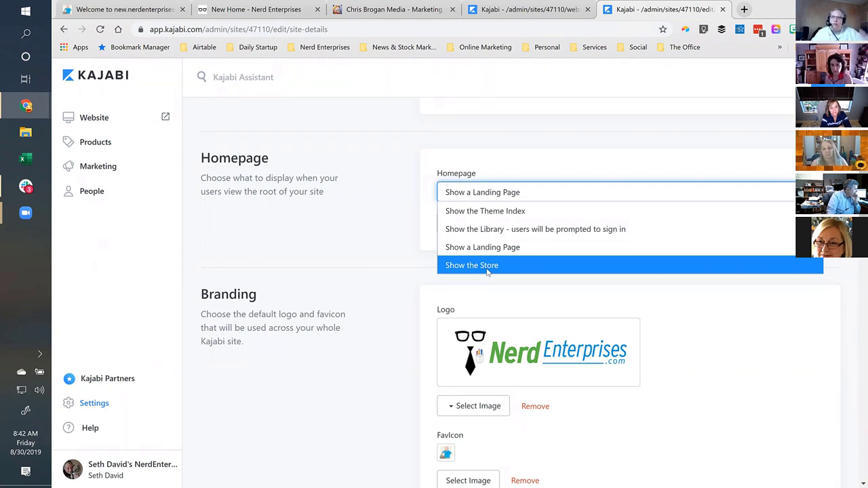
{"action": "left_click", "coordinate": [451, 142]}
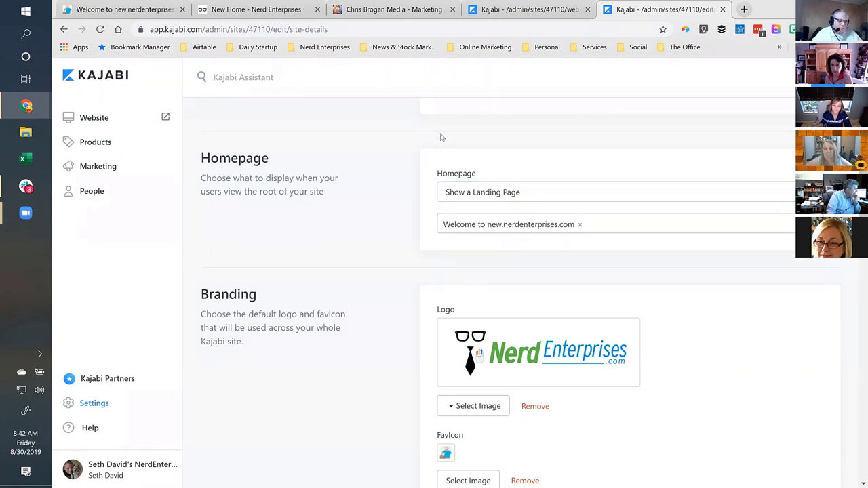
{"action": "left_click", "coordinate": [101, 120]}
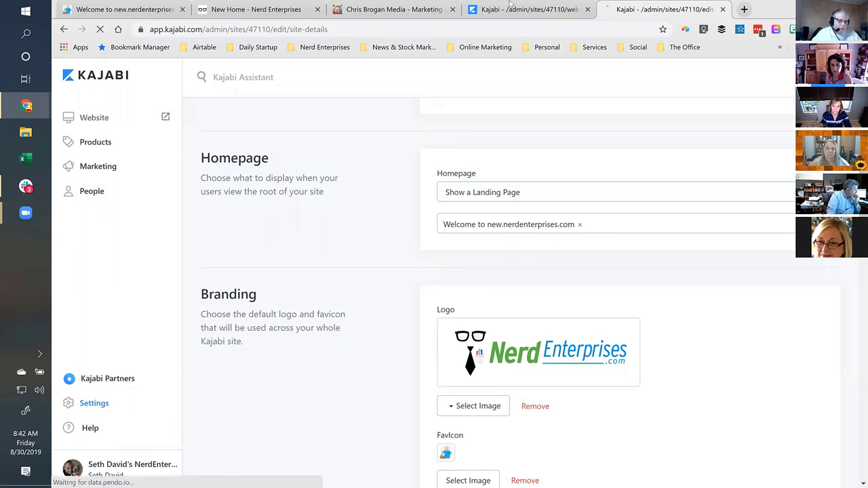
{"action": "left_click", "coordinate": [545, 7]}
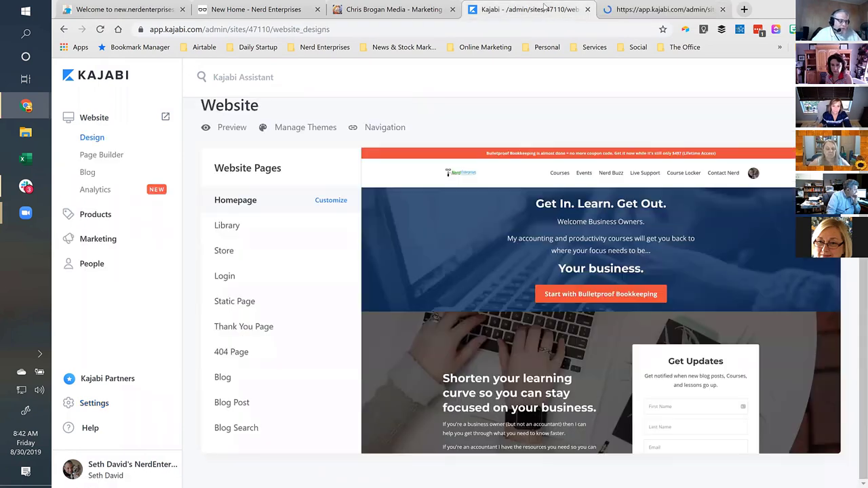
Show the standalone pages list and dismiss the Analytics & Reports announcement.
{"action": "left_click", "coordinate": [103, 156]}
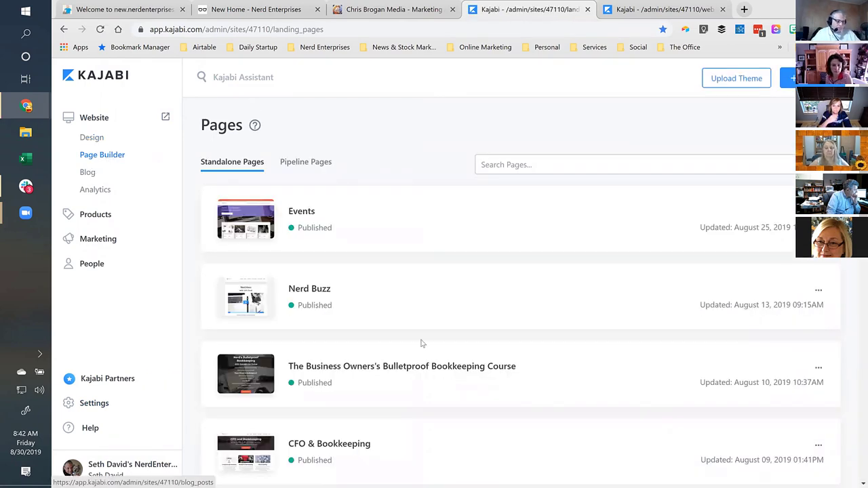
{"action": "scroll", "coordinate": [420, 342], "scroll_direction": "down", "scroll_amount": 1}
{"action": "scroll", "coordinate": [420, 342], "scroll_direction": "down", "scroll_amount": 10}
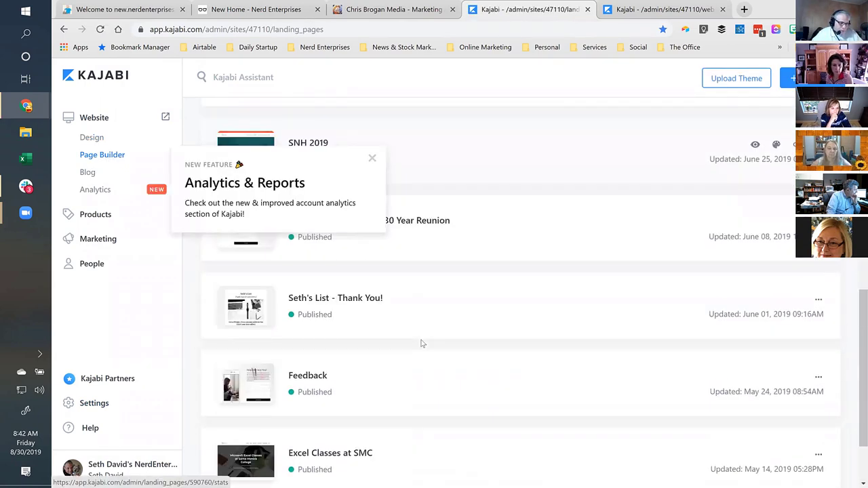
{"action": "left_click", "coordinate": [372, 159]}
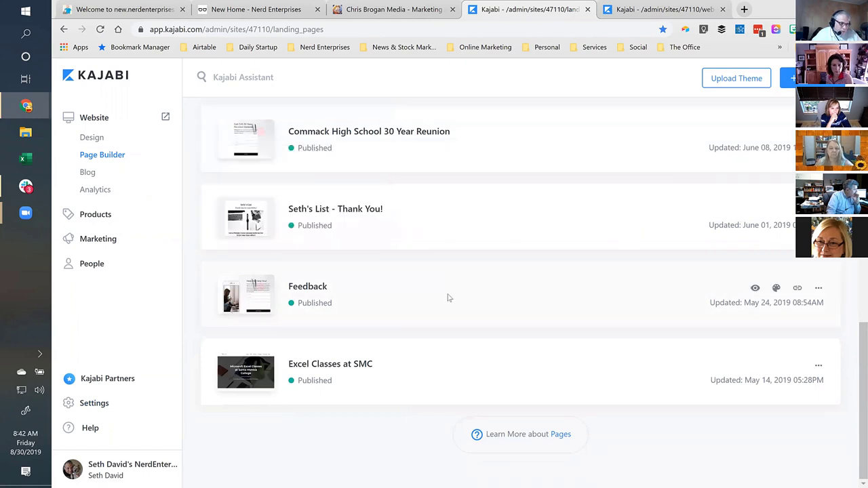
{"action": "scroll", "coordinate": [449, 302], "scroll_direction": "up", "scroll_amount": 5}
{"action": "scroll", "coordinate": [450, 304], "scroll_direction": "up", "scroll_amount": 3}
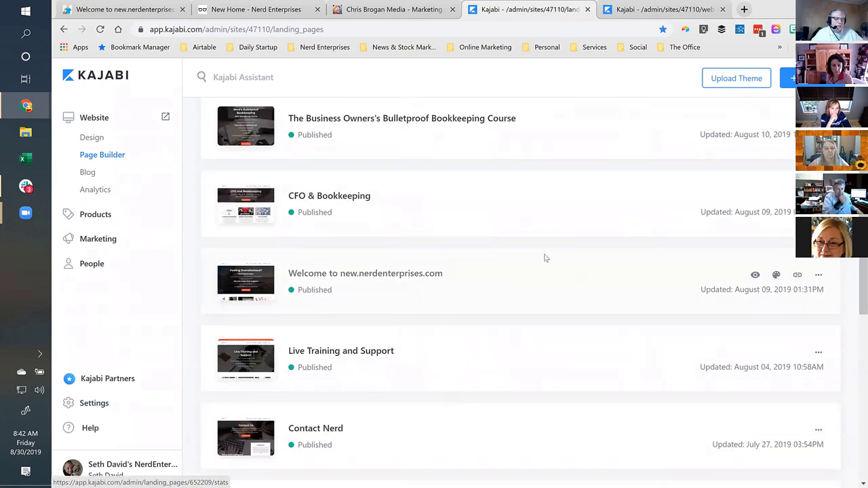
{"action": "scroll", "coordinate": [552, 284], "scroll_direction": "up", "scroll_amount": 1}
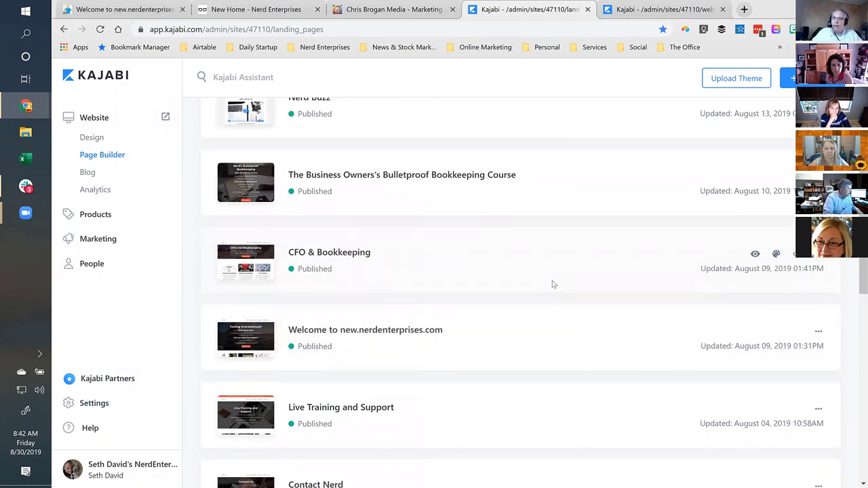
{"action": "scroll", "coordinate": [552, 285], "scroll_direction": "up", "scroll_amount": 3}
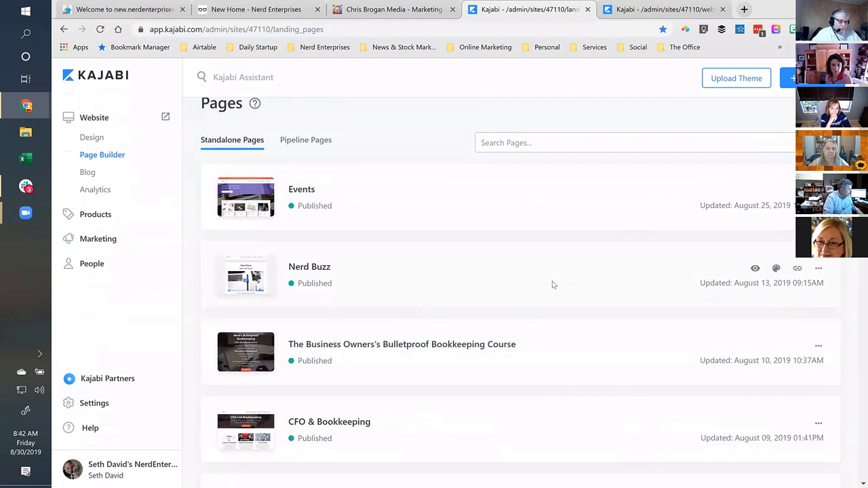
Search the pages for 'welcome', then reload the full unfiltered list and dismiss the announcement.
{"action": "left_click", "coordinate": [503, 142]}
{"action": "type", "text": "welcome"}
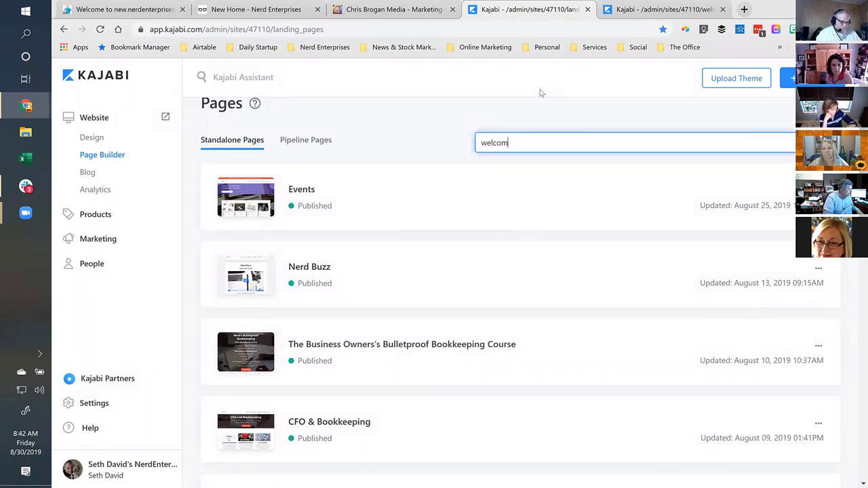
{"action": "key", "text": "Return"}
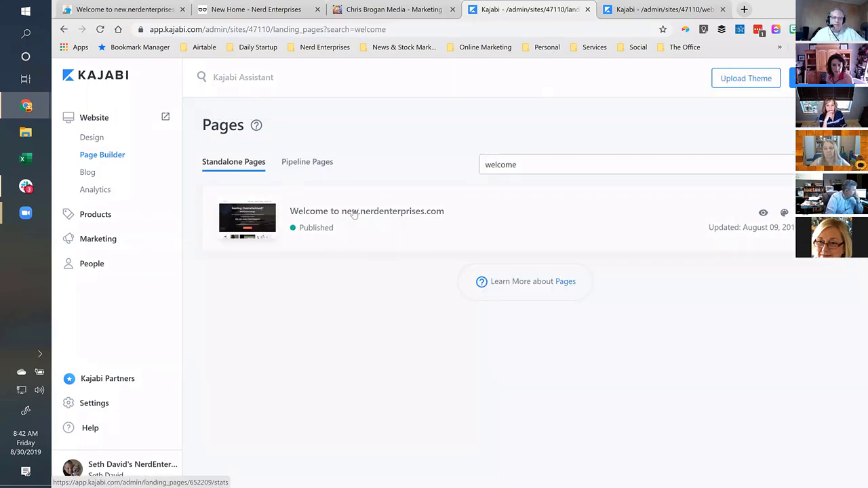
{"action": "left_click_drag", "start_coordinate": [536, 165], "coordinate": [415, 161]}
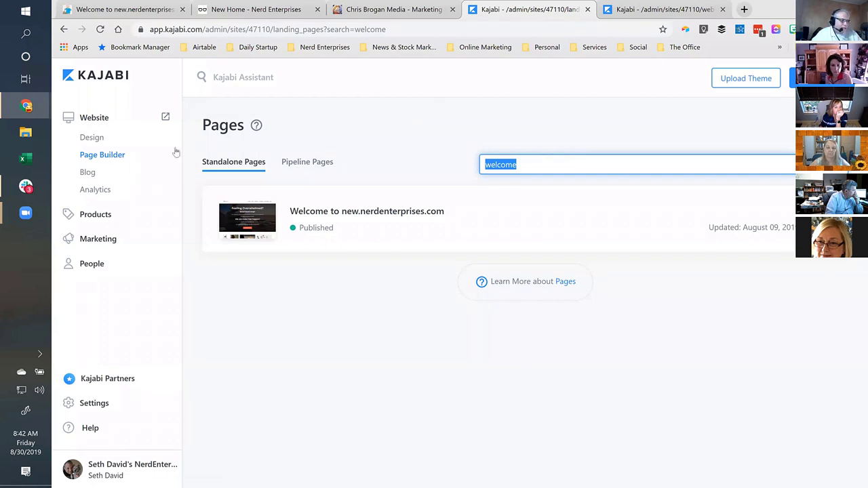
{"action": "left_click", "coordinate": [89, 160]}
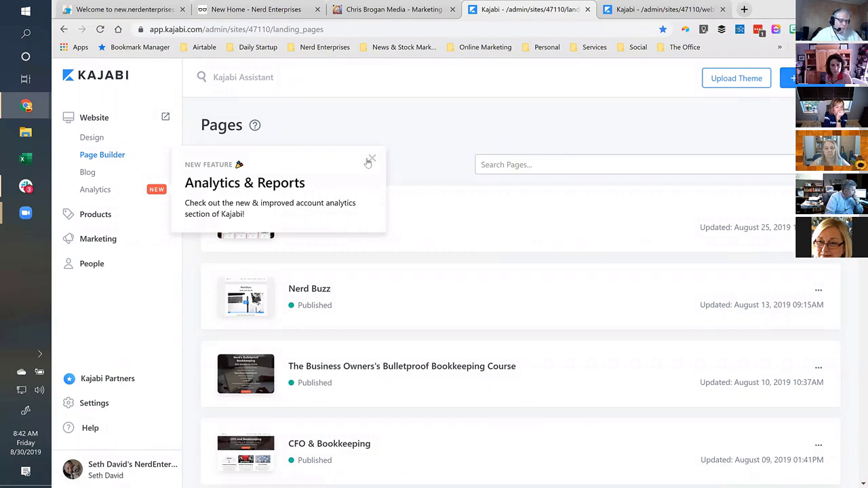
{"action": "left_click", "coordinate": [370, 160]}
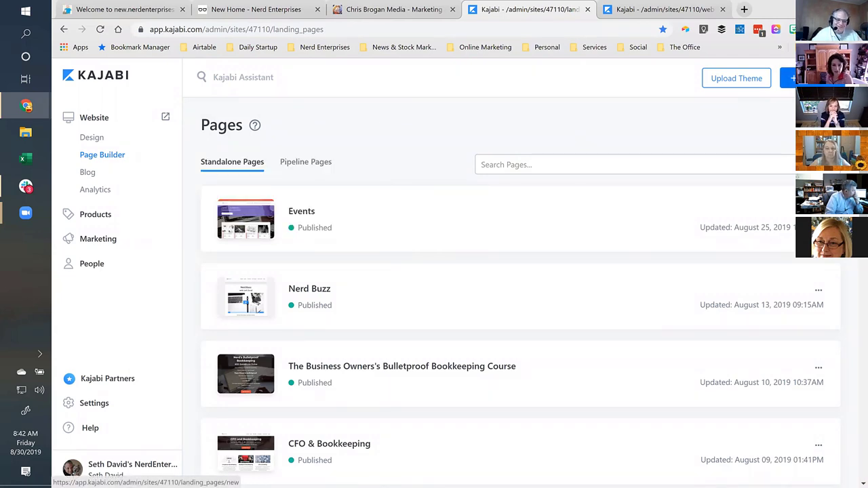
Start a new standalone page and preview the Standard Premier theme.
{"action": "left_click", "coordinate": [795, 78]}
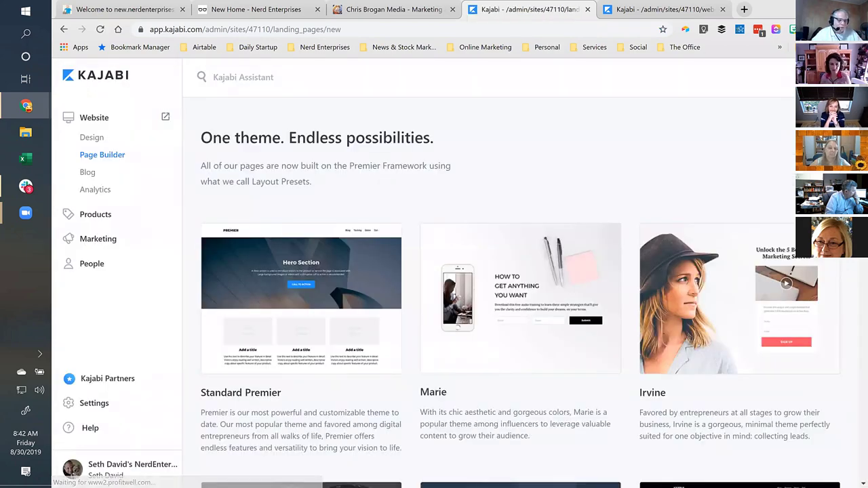
{"action": "scroll", "coordinate": [624, 162], "scroll_direction": "down", "scroll_amount": 5}
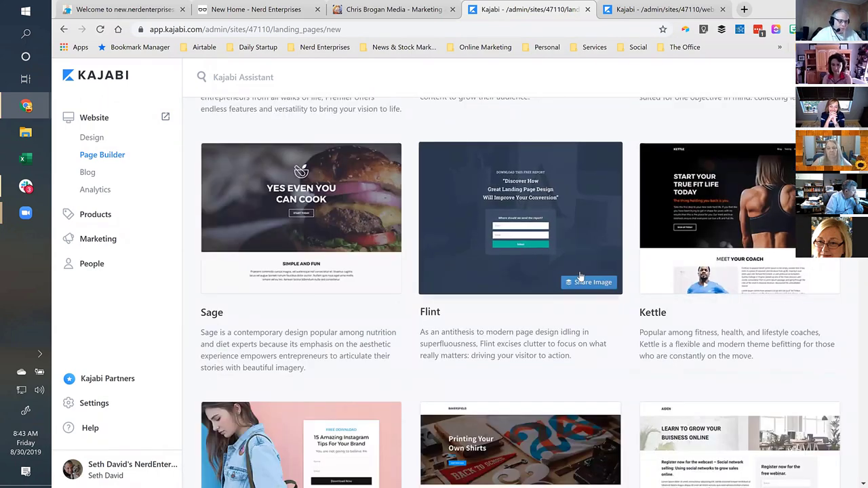
{"action": "scroll", "coordinate": [581, 276], "scroll_direction": "up", "scroll_amount": 3}
{"action": "scroll", "coordinate": [293, 219], "scroll_direction": "up", "scroll_amount": 2}
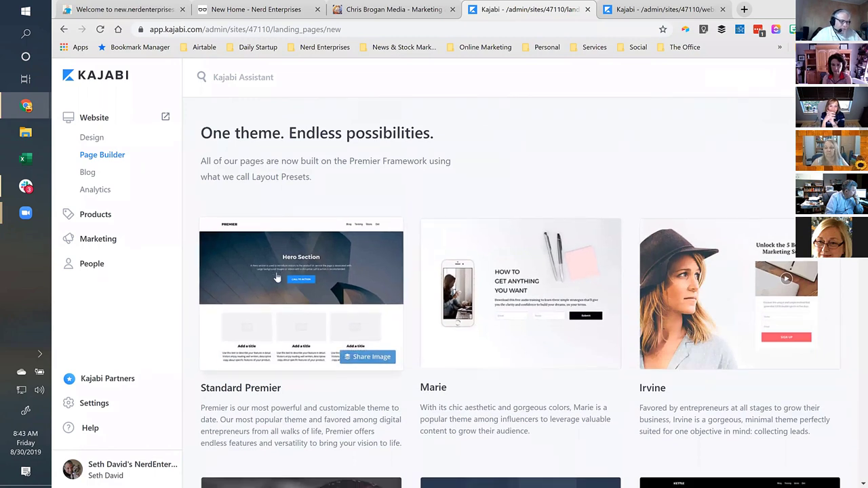
{"action": "scroll", "coordinate": [339, 285], "scroll_direction": "down", "scroll_amount": 1}
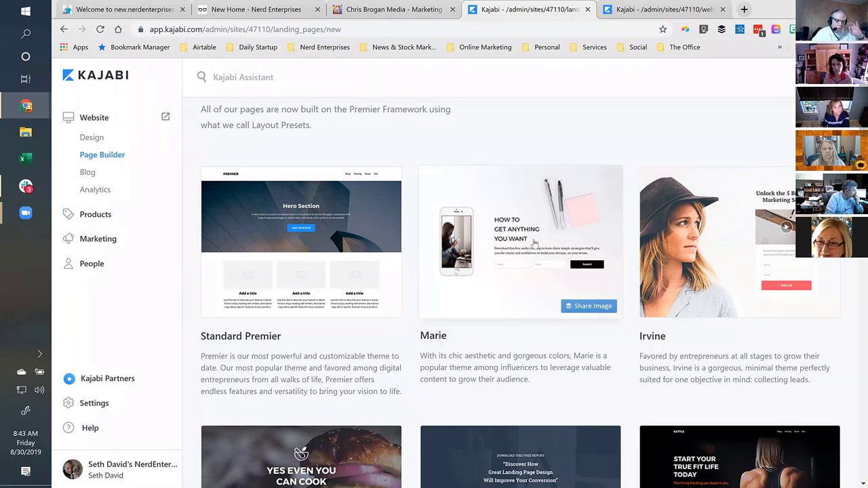
{"action": "left_click", "coordinate": [297, 224]}
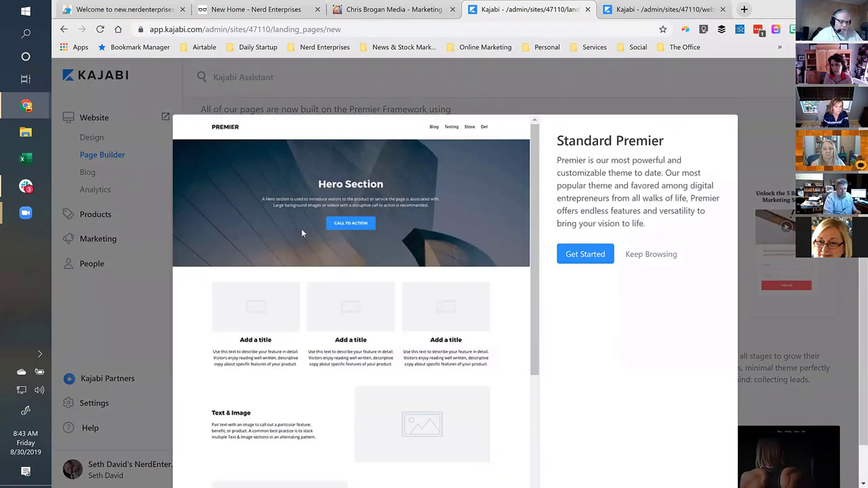
Begin a Standard Premier page and title it 'Zoom in With Seth'.
{"action": "left_click", "coordinate": [582, 255]}
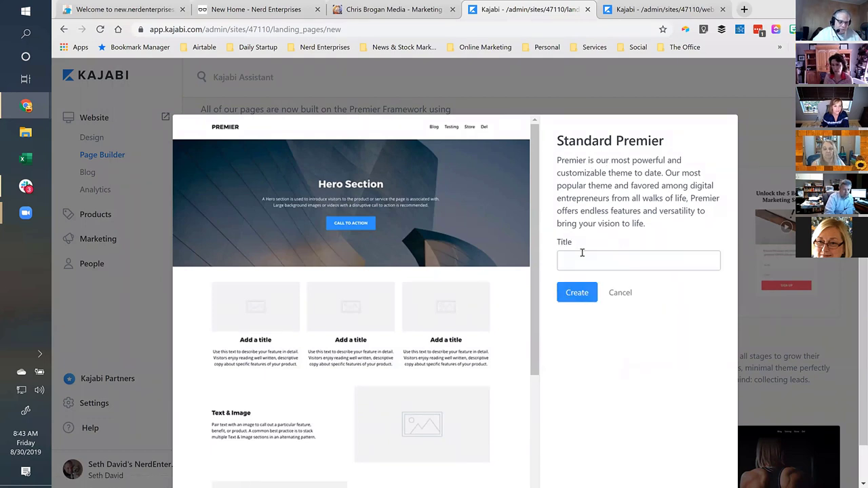
{"action": "left_click", "coordinate": [581, 261]}
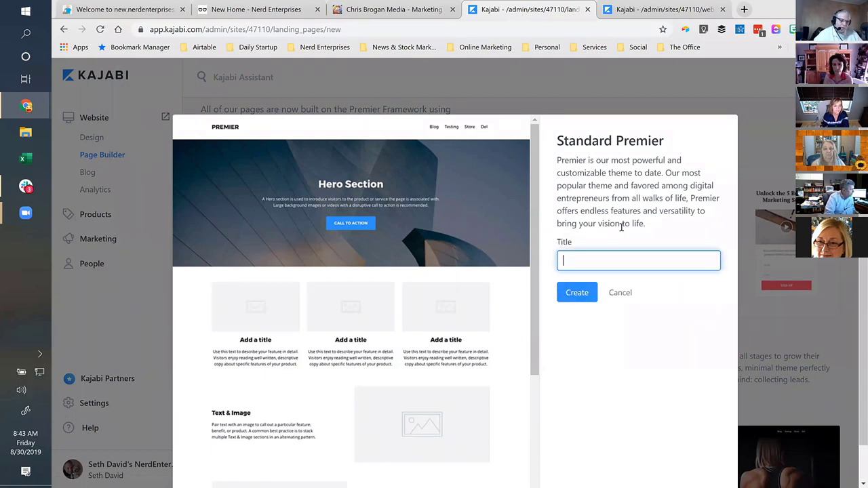
{"action": "type", "text": "Zoom"}
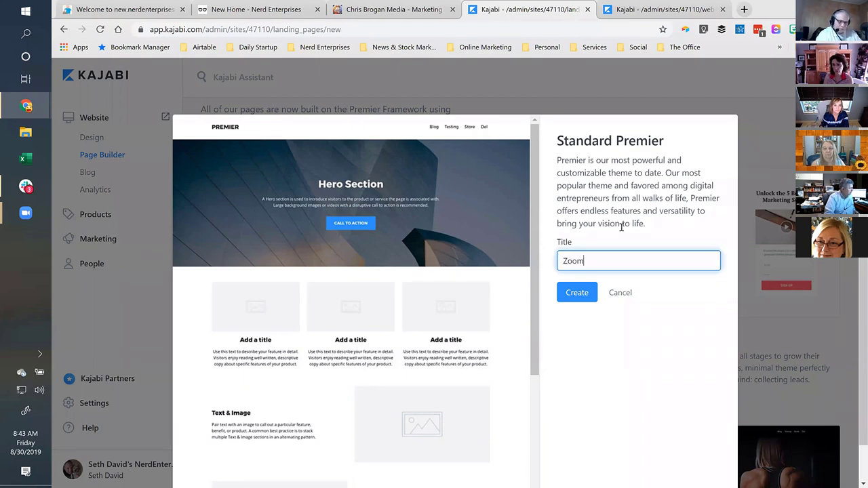
{"action": "type", "text": " in With Seth"}
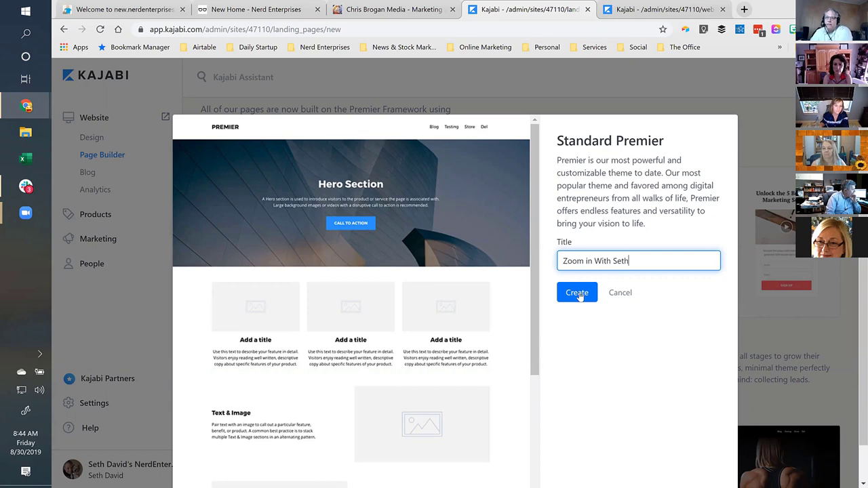
{"action": "key", "text": "ctrl+1"}
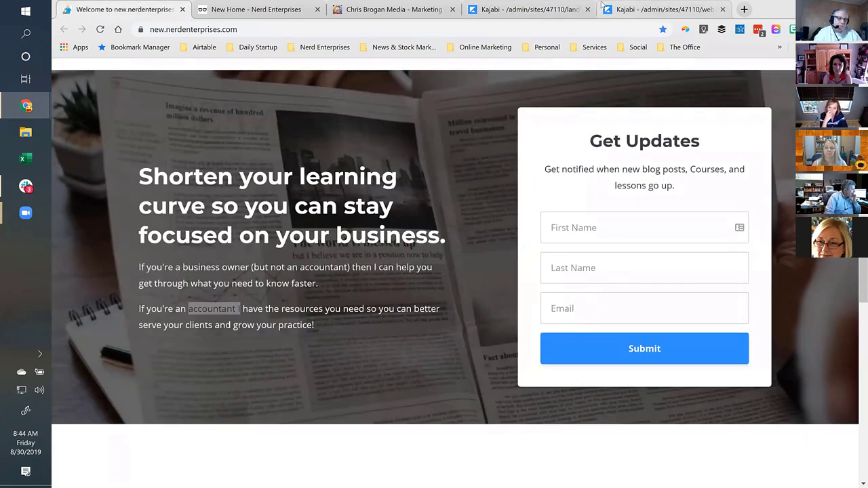
{"action": "left_click", "coordinate": [550, 10]}
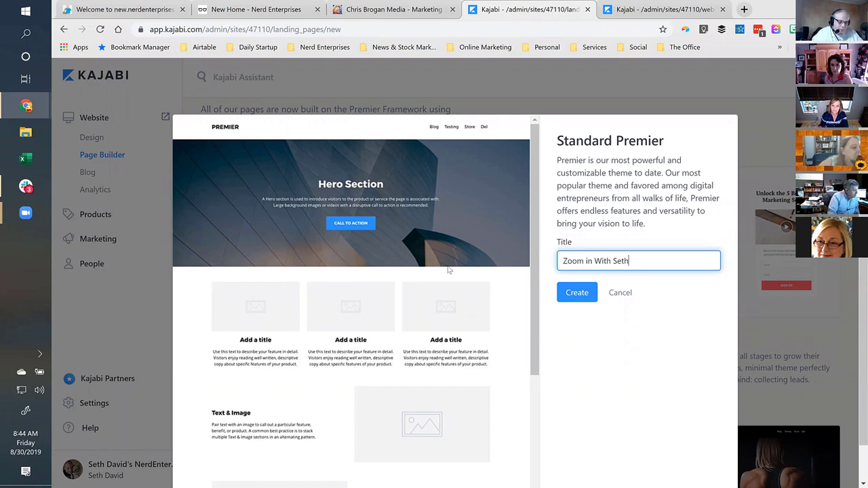
Create the 'Zoom in With Seth' landing page from the Standard Premier theme.
{"action": "left_click", "coordinate": [577, 293]}
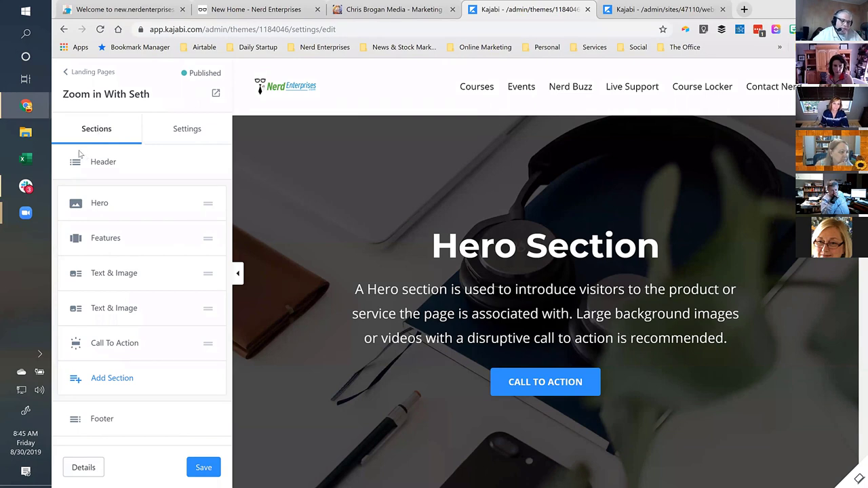
{"action": "mouse_move", "coordinate": [543, 246]}
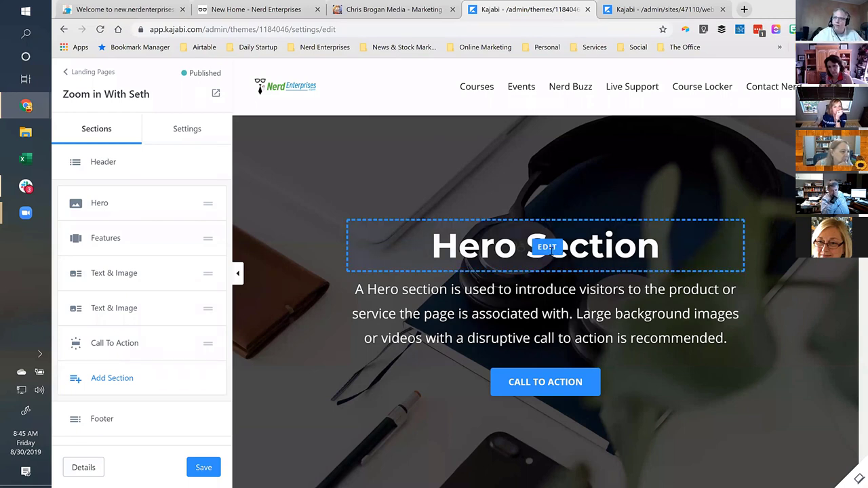
Change the hero title from 'Hero Section' to 'Zoom in with Seth David and Friends'.
{"action": "left_click", "coordinate": [547, 246]}
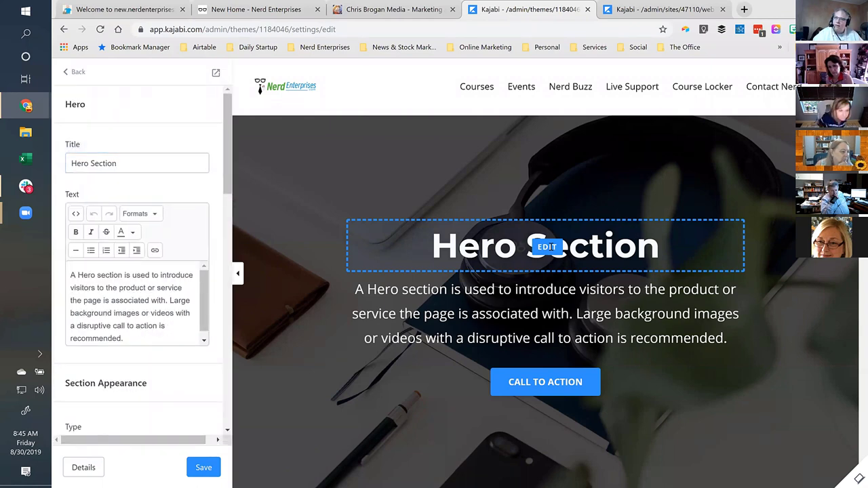
{"action": "left_click_drag", "start_coordinate": [120, 163], "coordinate": [102, 147]}
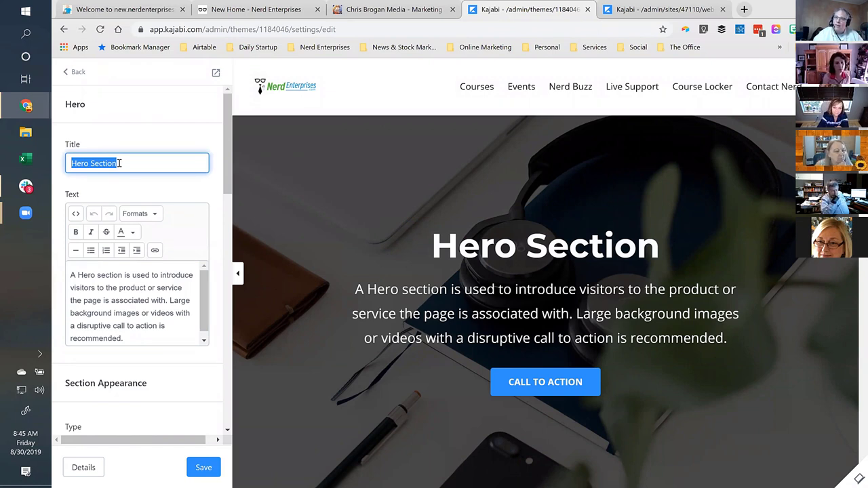
{"action": "type", "text": "Zoom in with "}
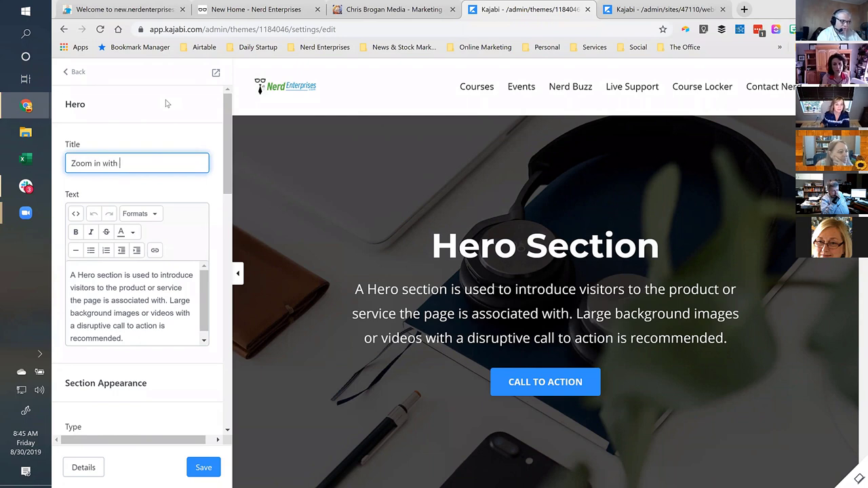
{"action": "type", "text": "Seth David and Friends"}
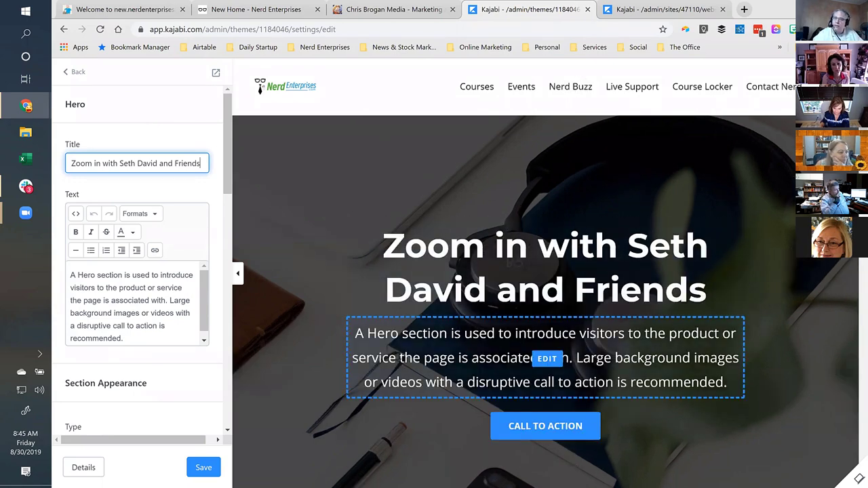
{"action": "left_click", "coordinate": [111, 300]}
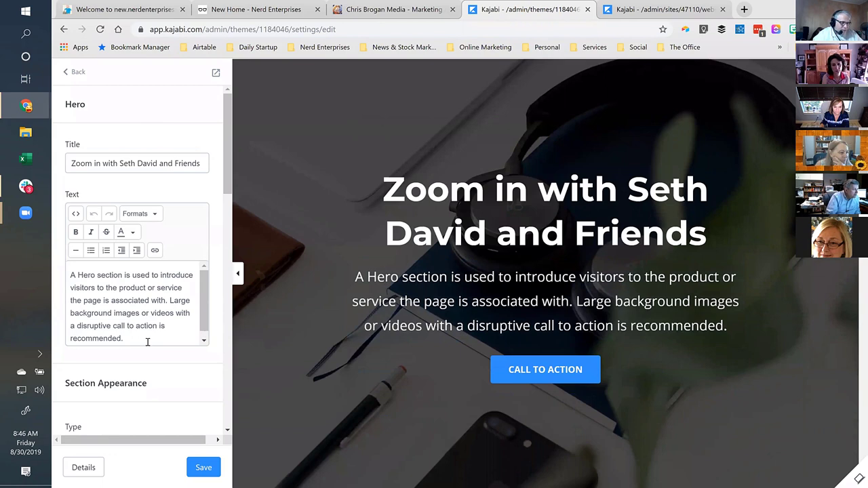
Replace the hero paragraph with 'SO! You clicked a dead registration link and landed here!'.
{"action": "left_click_drag", "start_coordinate": [124, 338], "coordinate": [69, 274]}
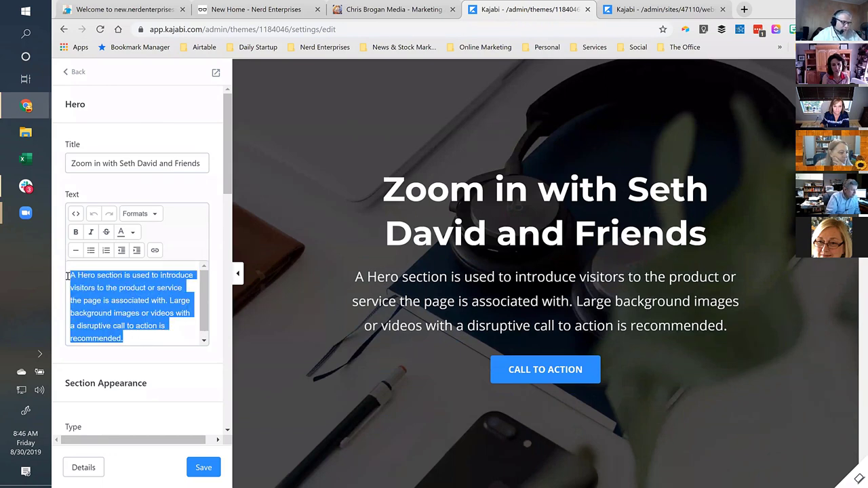
{"action": "key", "text": "BackSpace"}
{"action": "type", "text": "SO! You cli"}
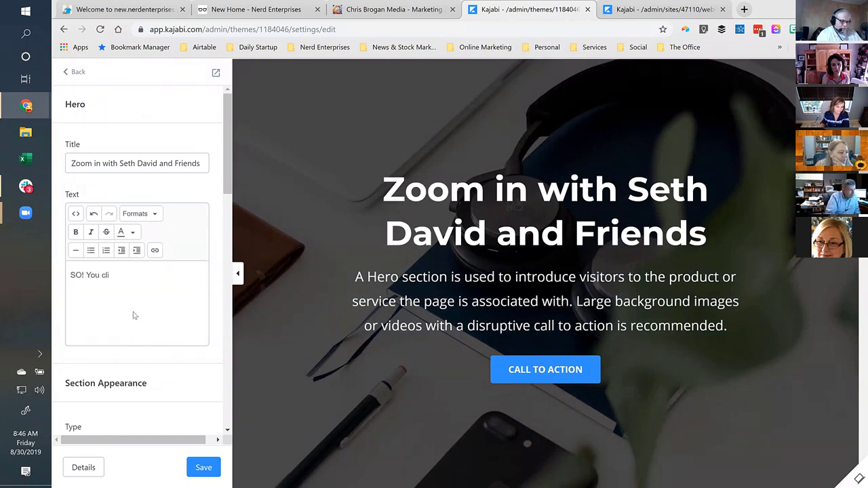
{"action": "type", "text": "cked a dead"}
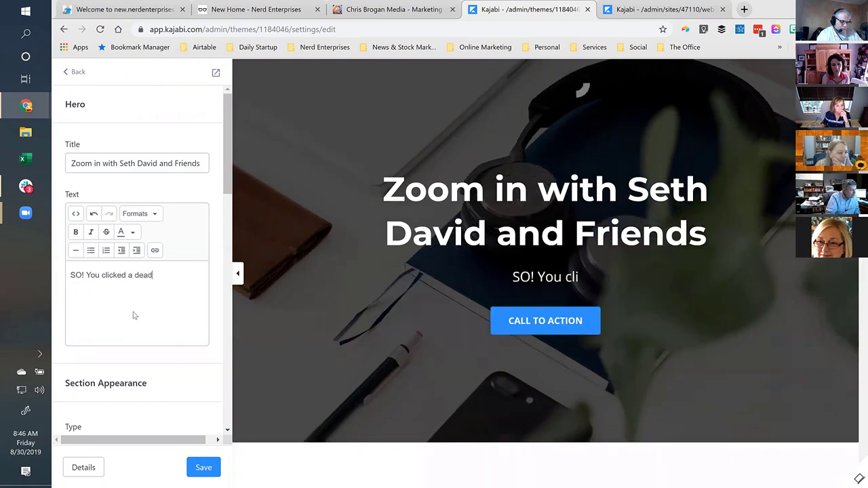
{"action": "type", "text": " regisr"}
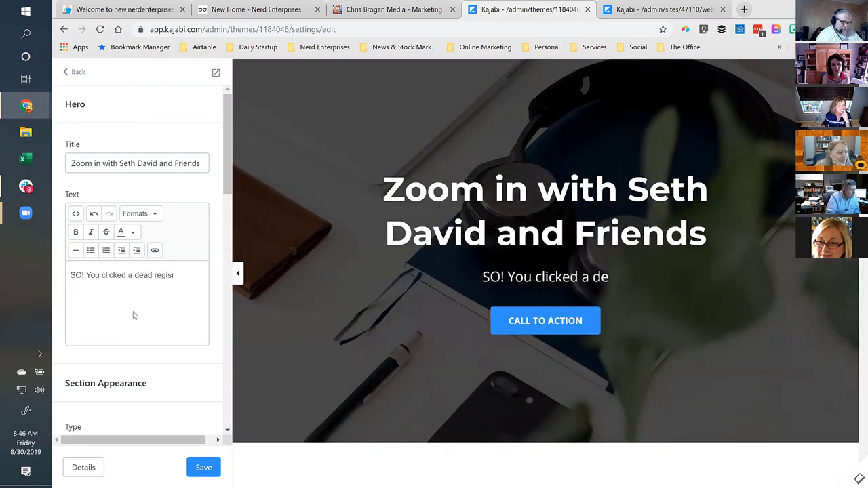
{"action": "key", "text": "BackSpace"}
{"action": "type", "text": "tration "}
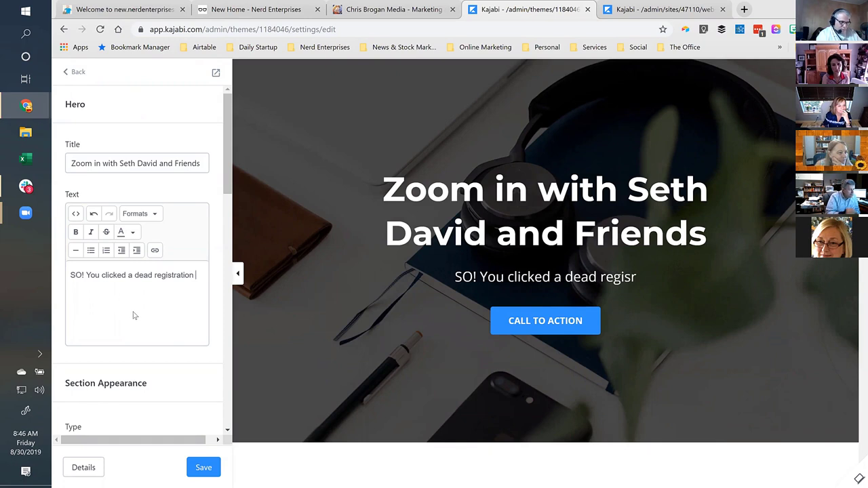
{"action": "type", "text": "link "}
{"action": "type", "text": "and l"}
{"action": "type", "text": "a"}
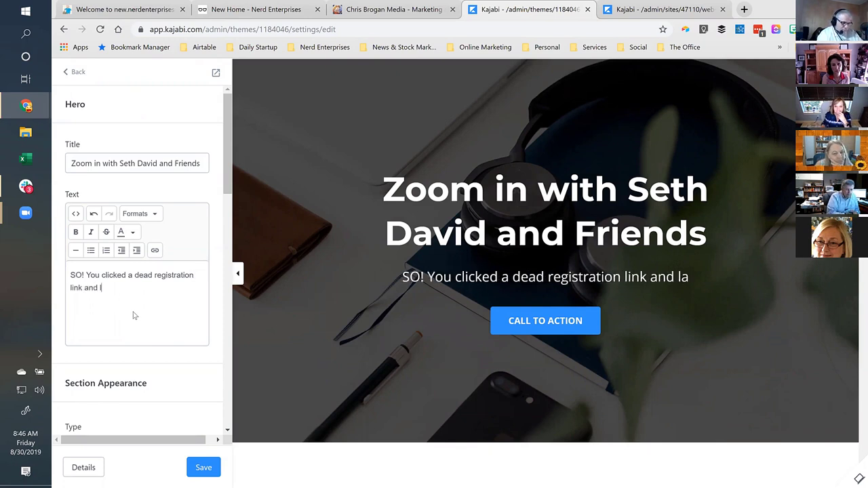
{"action": "type", "text": "nded here!"}
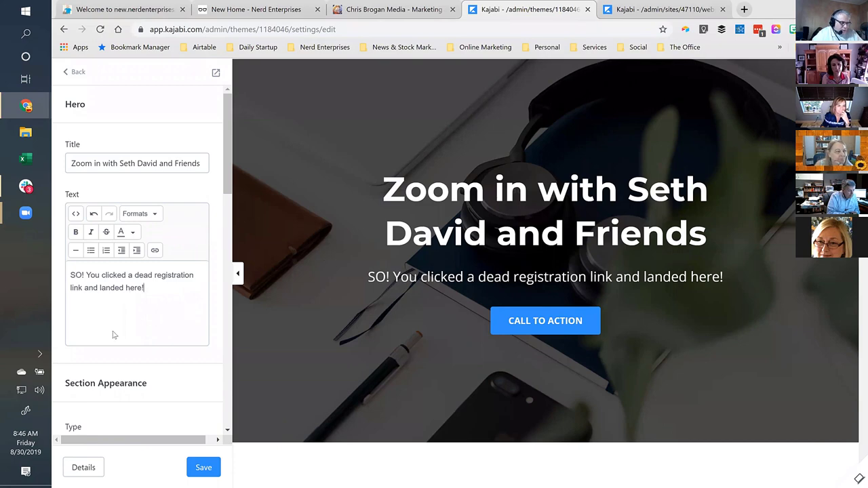
{"action": "scroll", "coordinate": [121, 306], "scroll_direction": "down", "scroll_amount": 2}
{"action": "scroll", "coordinate": [118, 309], "scroll_direction": "up", "scroll_amount": 2}
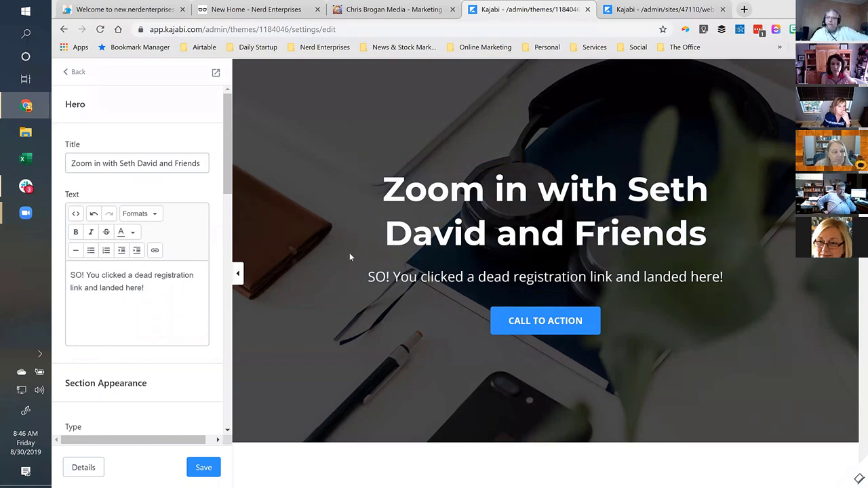
Set the hero section spacing to Extra Small after briefly trying Medium.
{"action": "scroll", "coordinate": [181, 278], "scroll_direction": "down", "scroll_amount": 4}
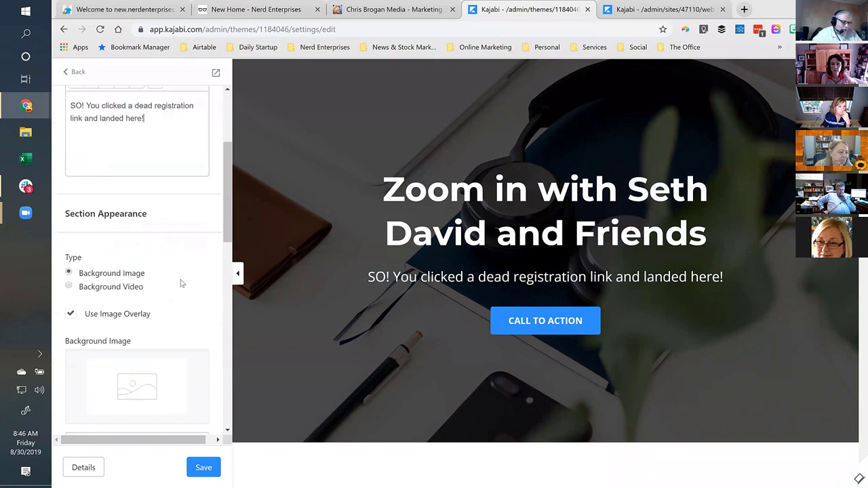
{"action": "scroll", "coordinate": [181, 284], "scroll_direction": "down", "scroll_amount": 8}
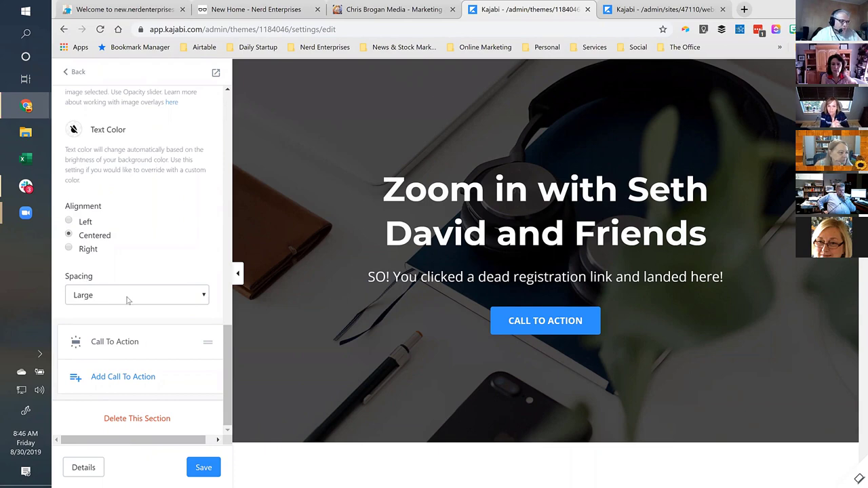
{"action": "left_click", "coordinate": [196, 301]}
{"action": "left_click", "coordinate": [92, 312]}
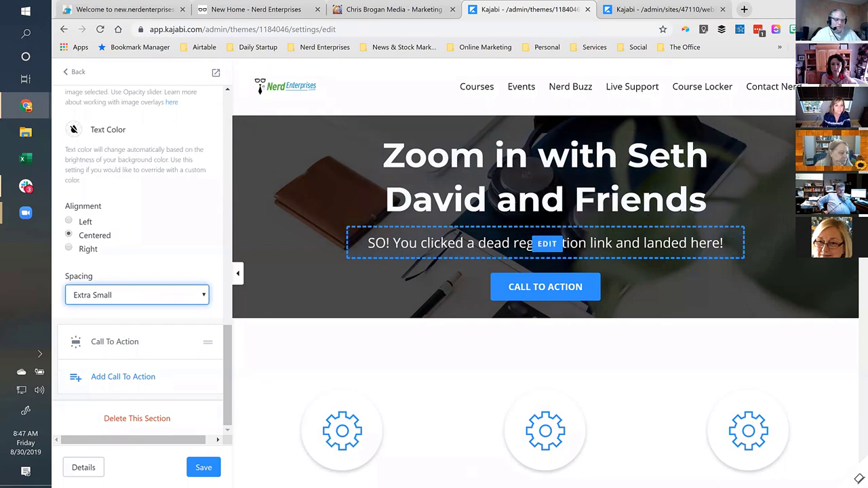
{"action": "left_click", "coordinate": [192, 299]}
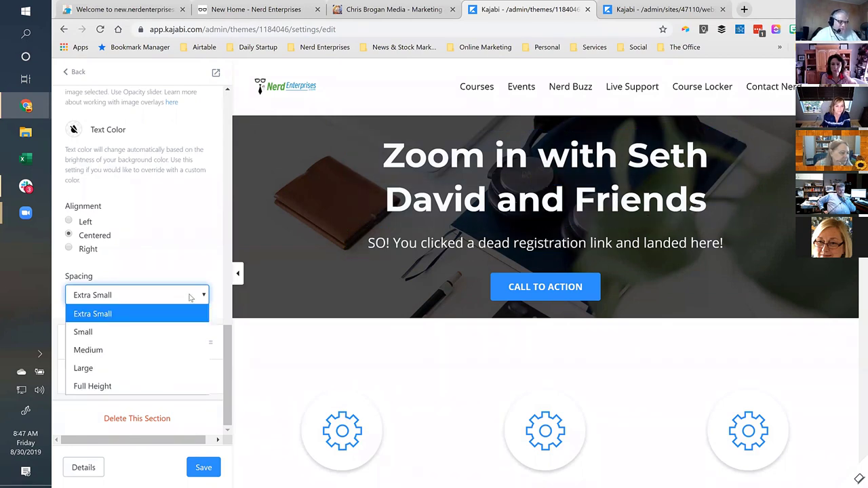
{"action": "left_click", "coordinate": [94, 349]}
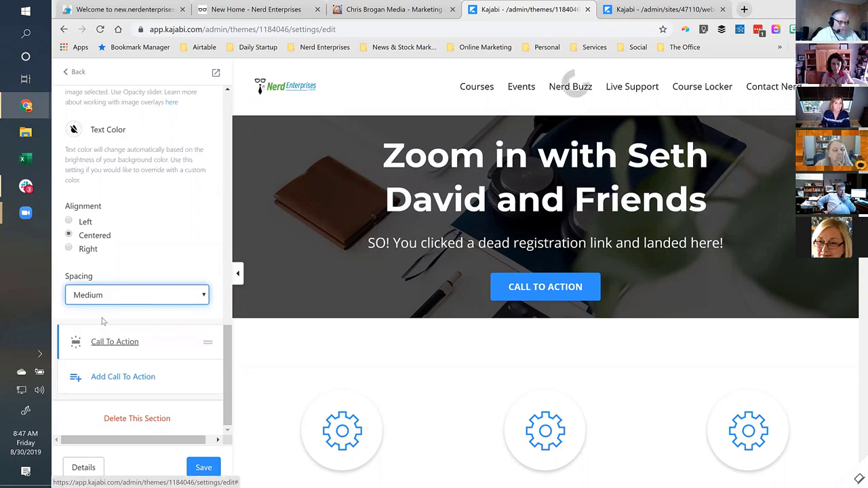
{"action": "left_click", "coordinate": [190, 296]}
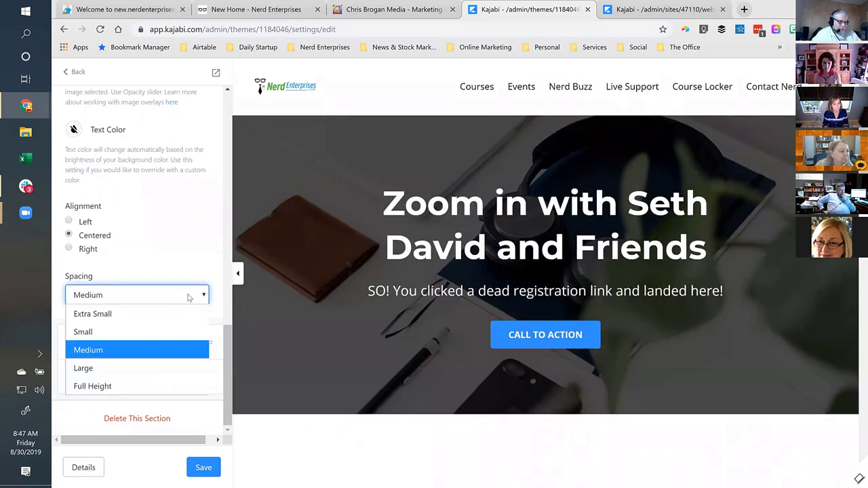
{"action": "left_click", "coordinate": [112, 314]}
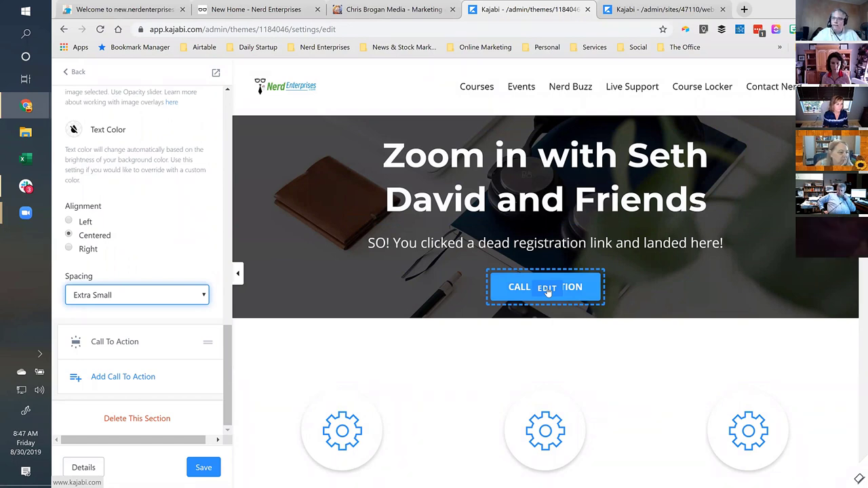
Relabel the hero call-to-action button 'Check Upcoming Zooms'.
{"action": "left_click", "coordinate": [547, 290]}
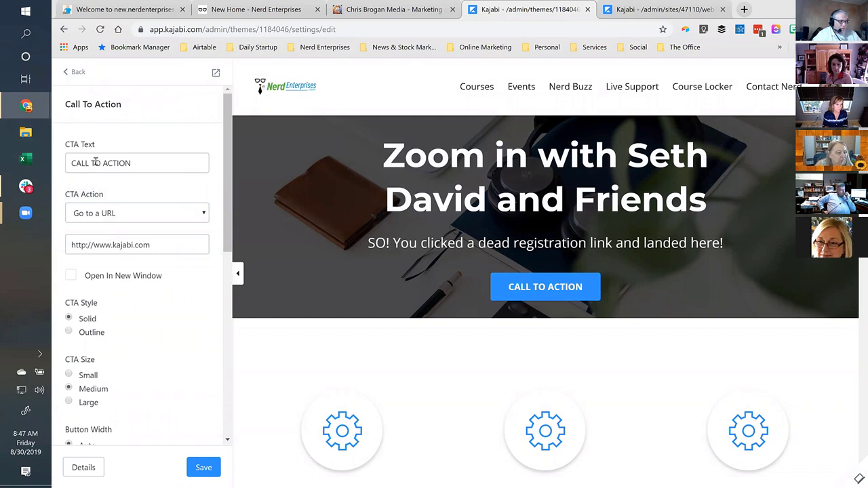
{"action": "triple_click", "coordinate": [126, 164]}
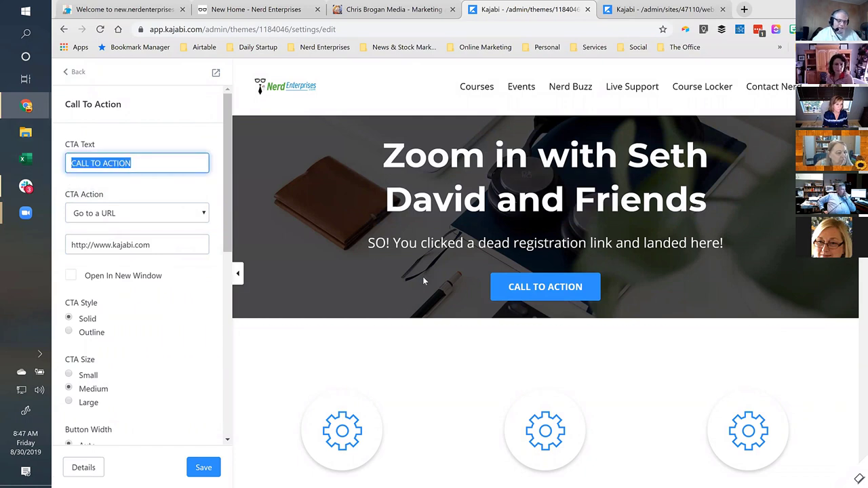
{"action": "left_click", "coordinate": [91, 163]}
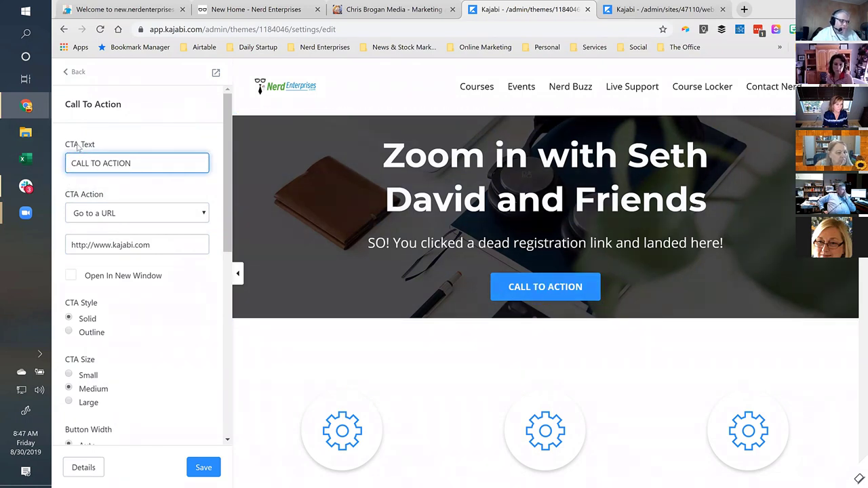
{"action": "triple_click", "coordinate": [141, 161]}
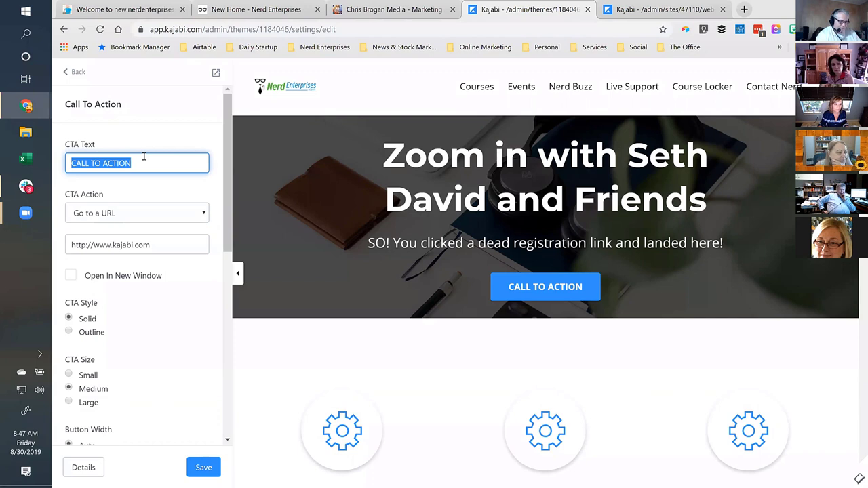
{"action": "type", "text": "Check Upcoming "}
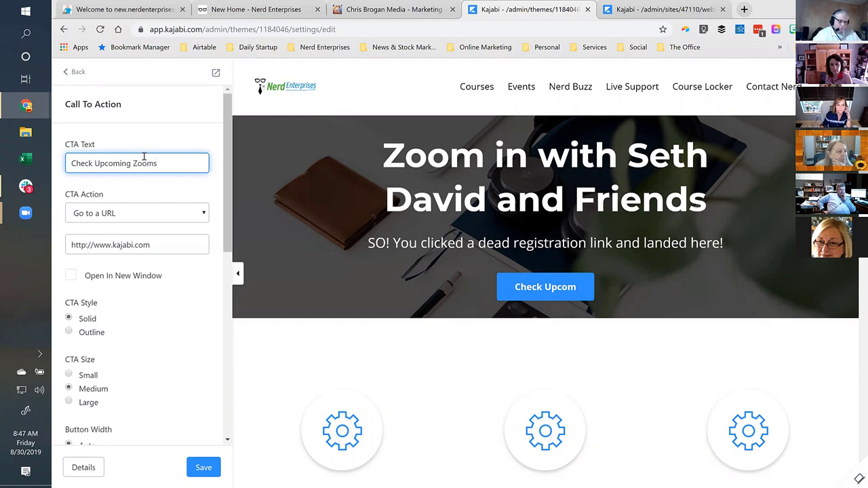
{"action": "type", "text": "Zooms"}
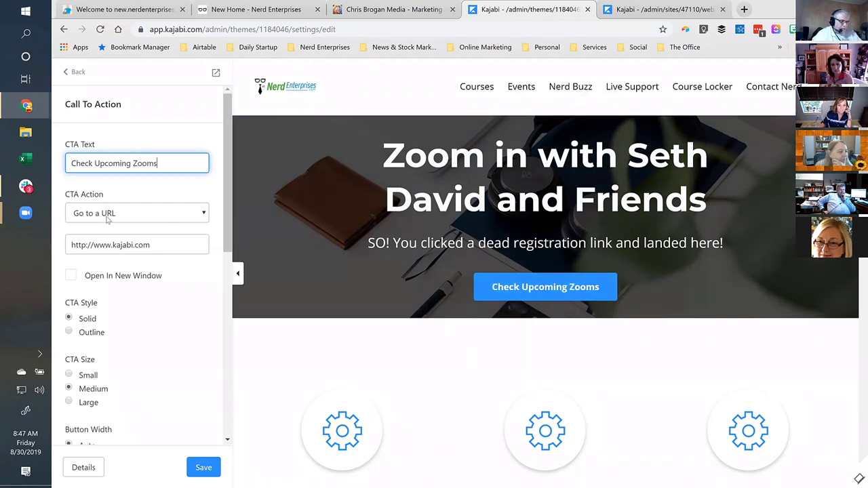
Link the button to the Events landing page, then open a new browser tab.
{"action": "left_click", "coordinate": [136, 215]}
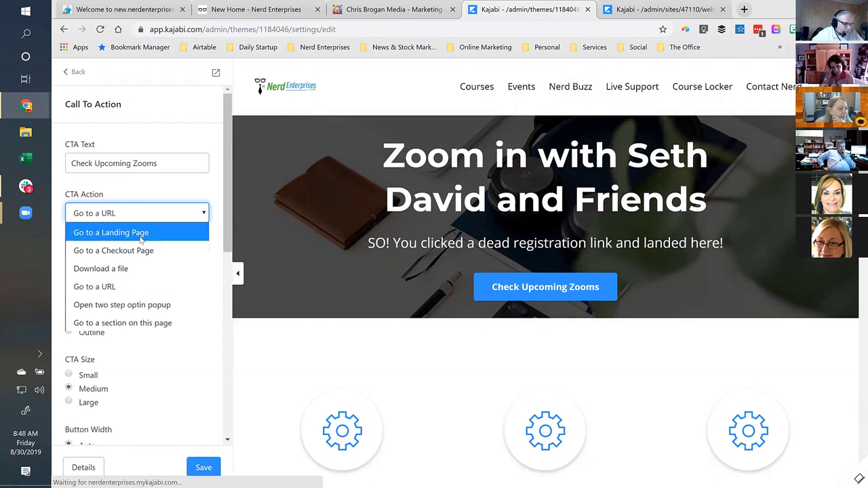
{"action": "left_click", "coordinate": [140, 234]}
{"action": "left_click", "coordinate": [164, 251]}
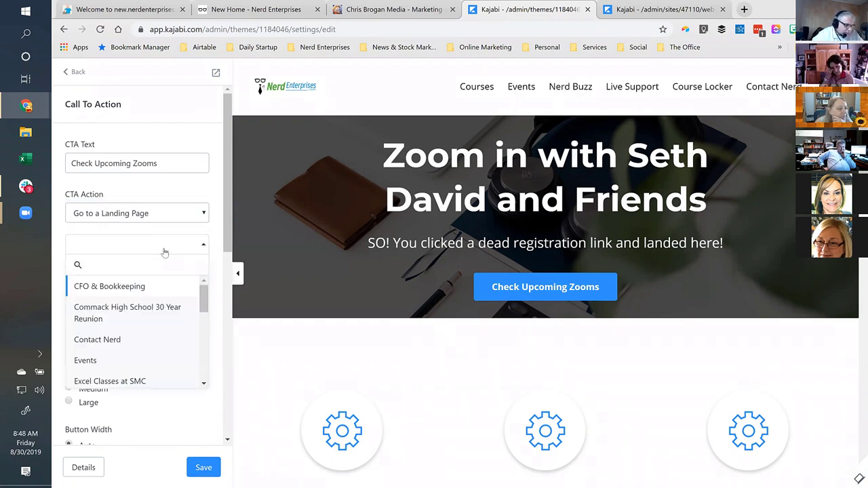
{"action": "type", "text": "eve"}
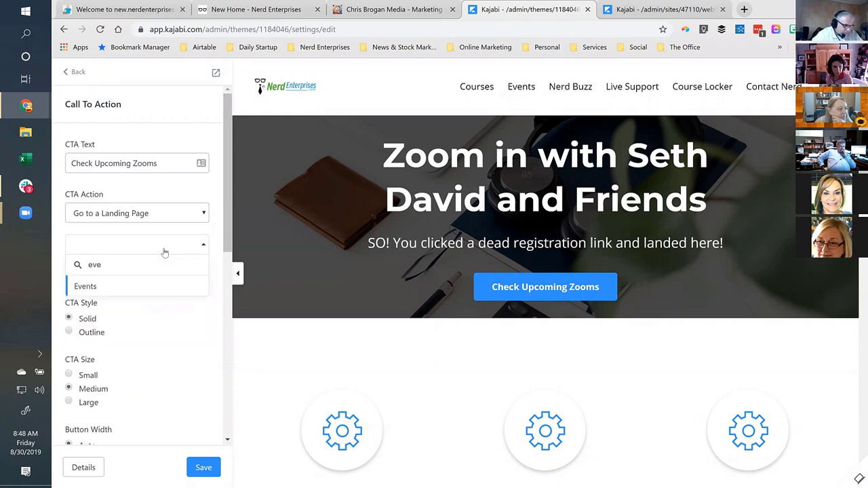
{"action": "left_click", "coordinate": [96, 288]}
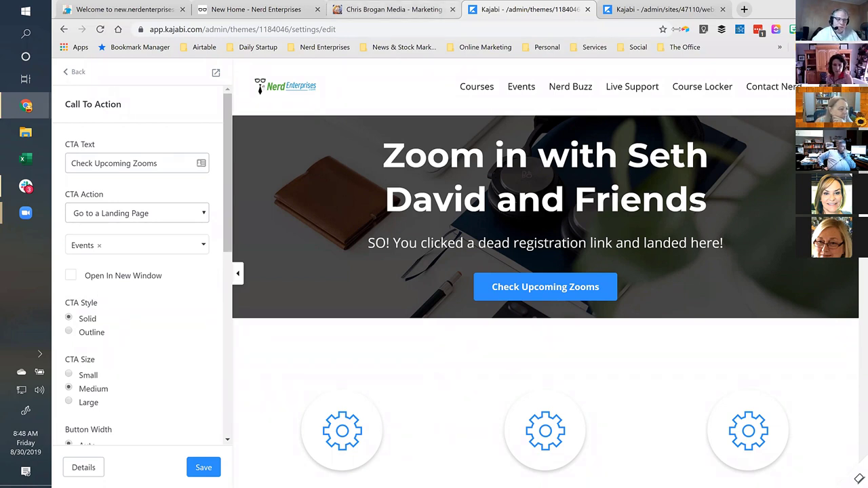
{"action": "left_click", "coordinate": [744, 10]}
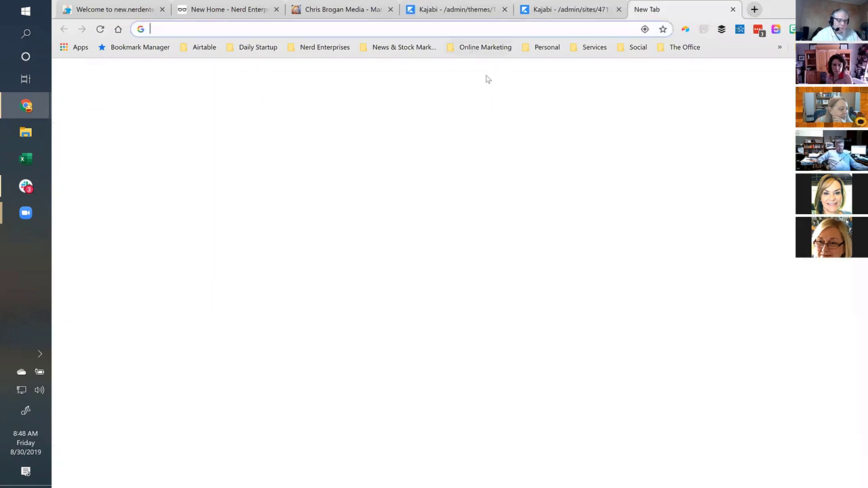
Load the live Nerd Enterprises site's Events page from the bookmarks.
{"action": "left_click", "coordinate": [485, 46]}
{"action": "left_click", "coordinate": [479, 93]}
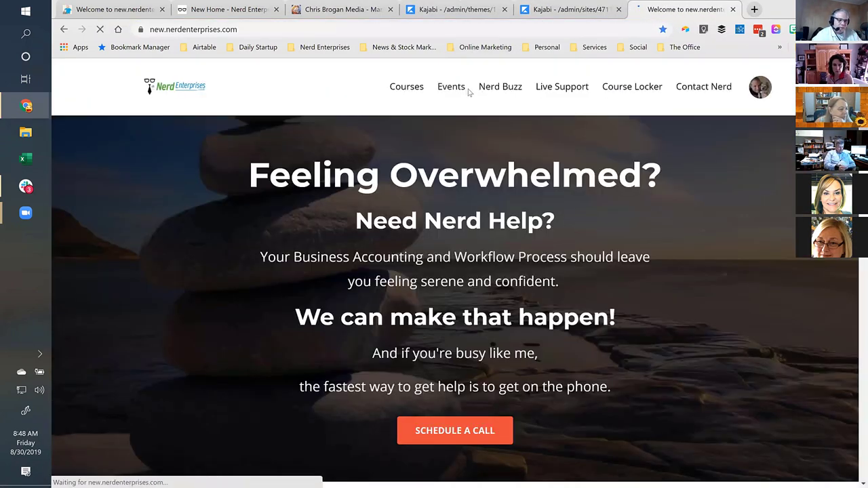
{"action": "left_click", "coordinate": [452, 87]}
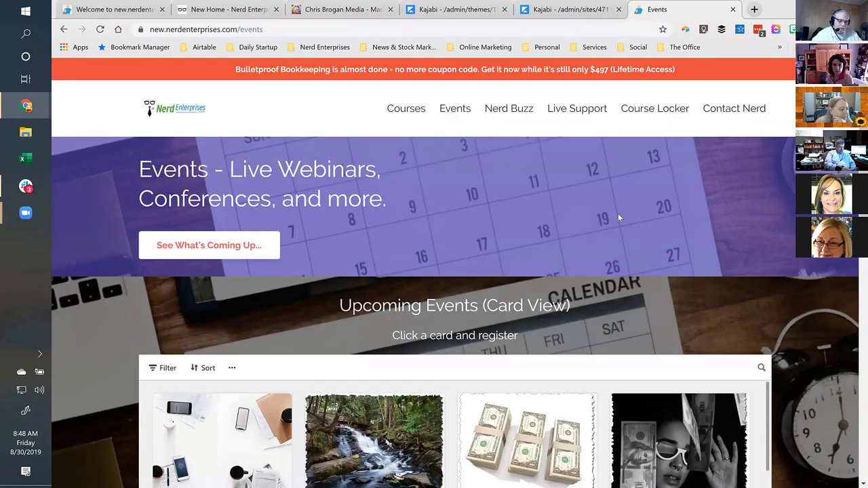
{"action": "scroll", "coordinate": [556, 181], "scroll_direction": "down", "scroll_amount": 4}
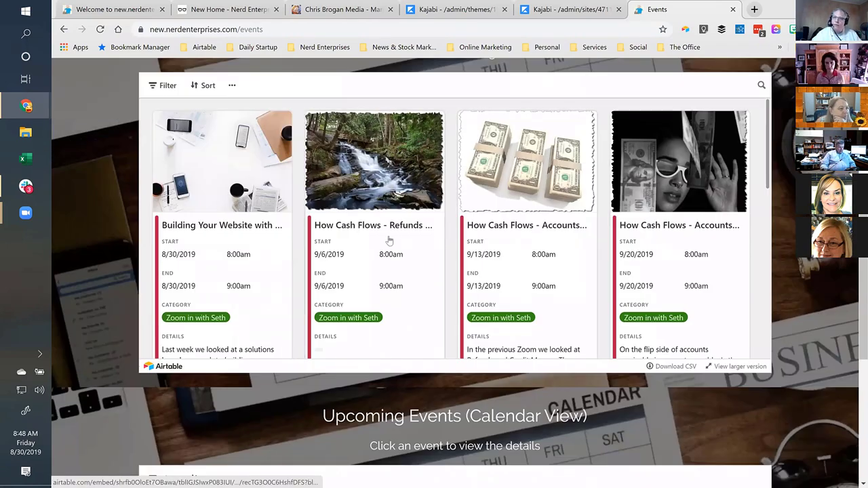
{"action": "scroll", "coordinate": [388, 256], "scroll_direction": "down", "scroll_amount": 1}
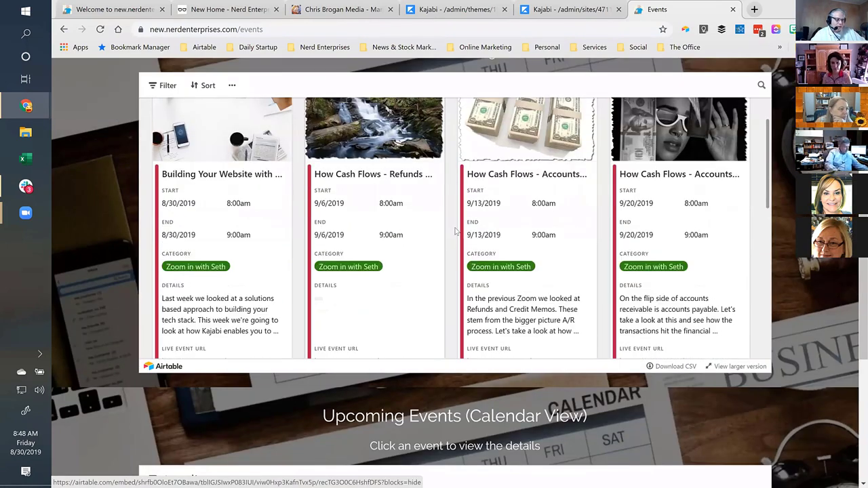
{"action": "scroll", "coordinate": [123, 223], "scroll_direction": "up", "scroll_amount": 2}
{"action": "scroll", "coordinate": [114, 229], "scroll_direction": "down", "scroll_amount": 1}
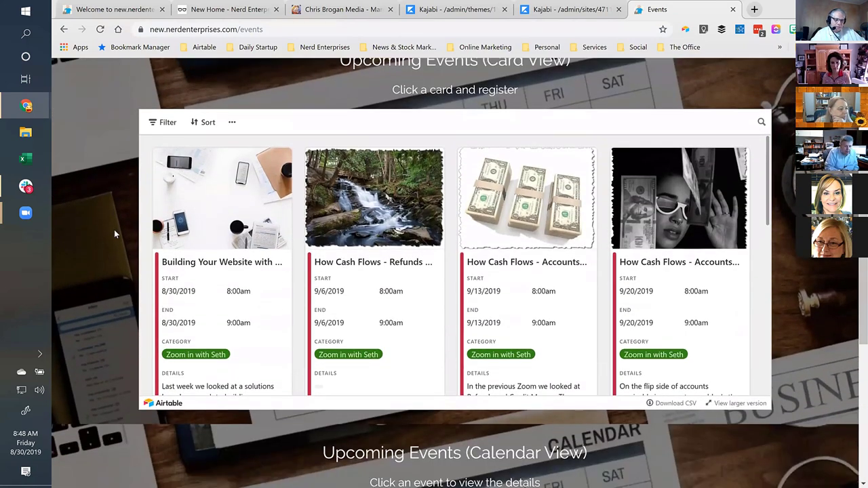
{"action": "scroll", "coordinate": [114, 229], "scroll_direction": "down", "scroll_amount": 1}
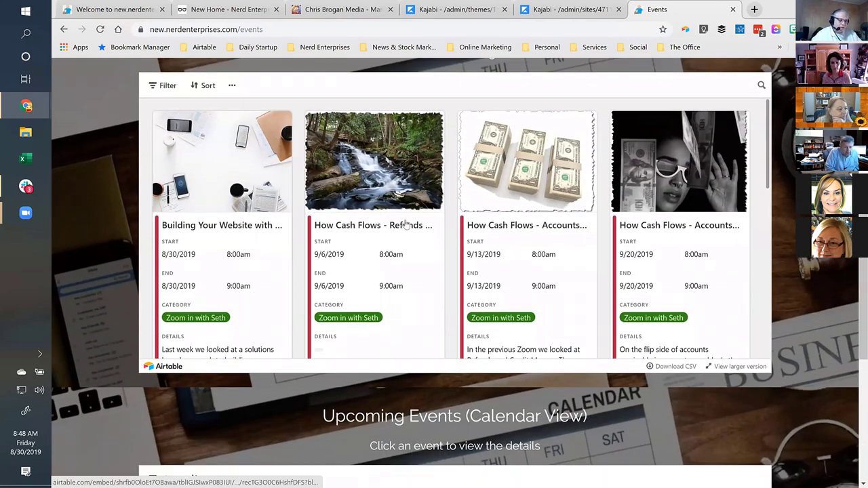
View the Refunds and Credit Memo's event and the August 16 event list, then close both.
{"action": "left_click", "coordinate": [351, 230]}
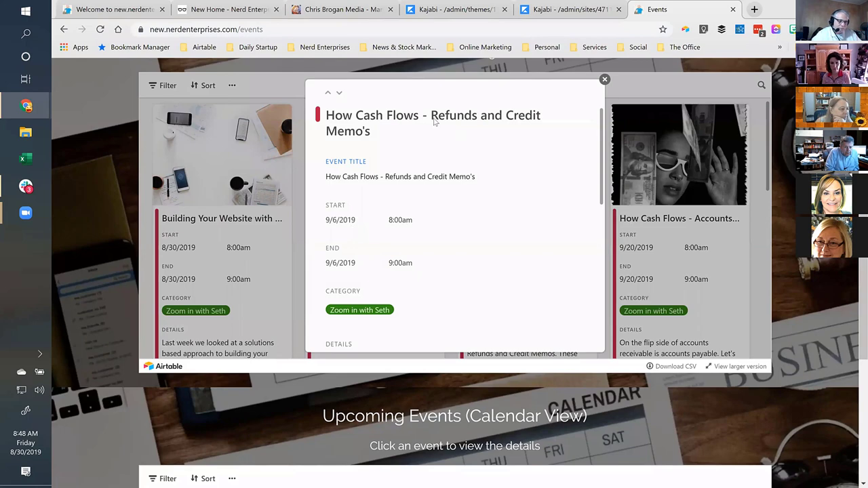
{"action": "scroll", "coordinate": [485, 181], "scroll_direction": "down", "scroll_amount": 6}
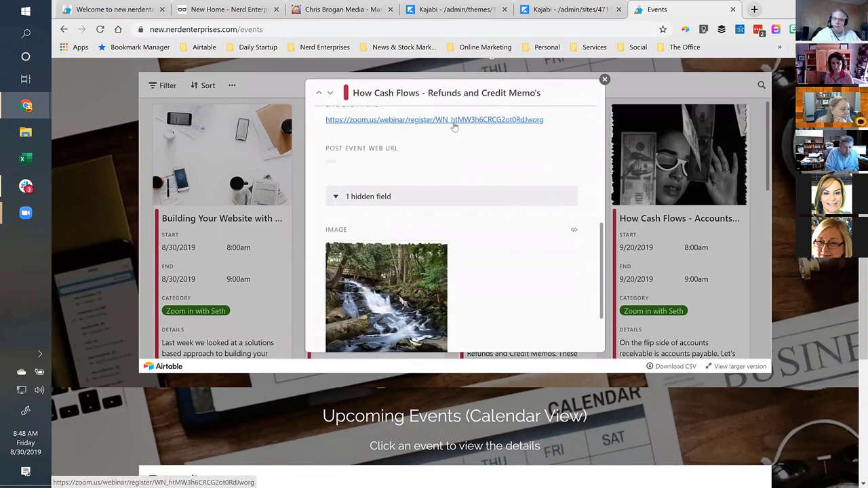
{"action": "scroll", "coordinate": [454, 127], "scroll_direction": "up", "scroll_amount": 6}
{"action": "left_click", "coordinate": [604, 79]}
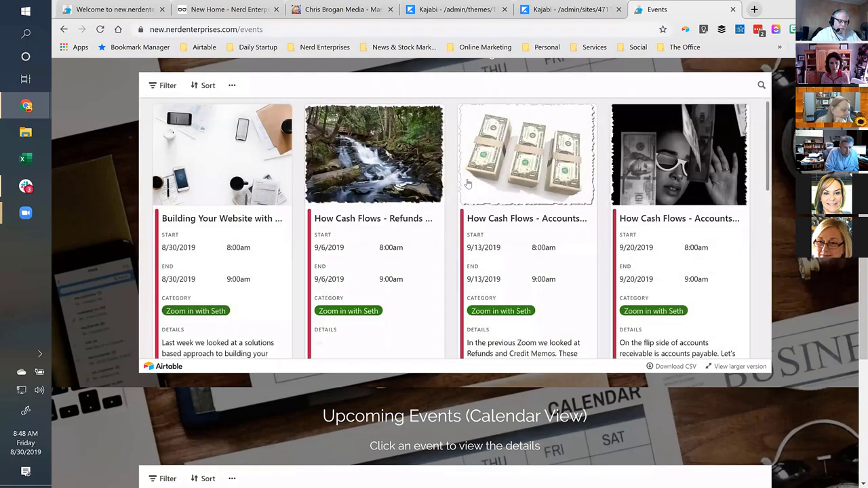
{"action": "scroll", "coordinate": [468, 183], "scroll_direction": "down", "scroll_amount": 8}
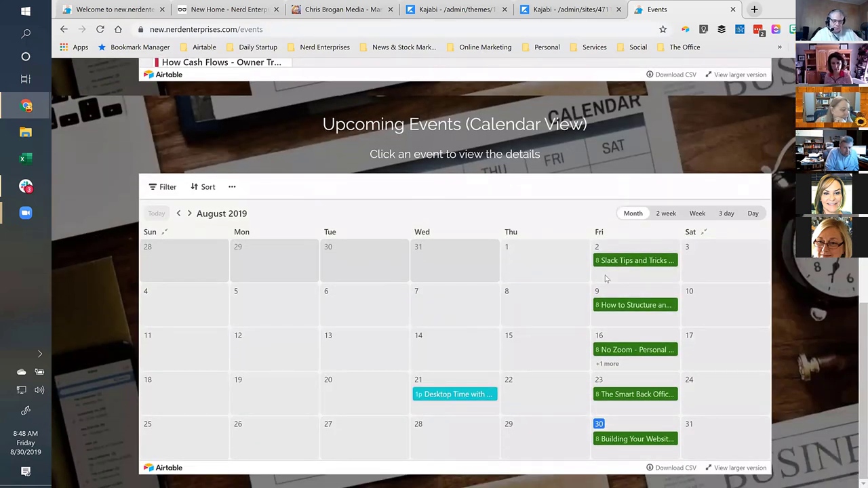
{"action": "left_click", "coordinate": [601, 362]}
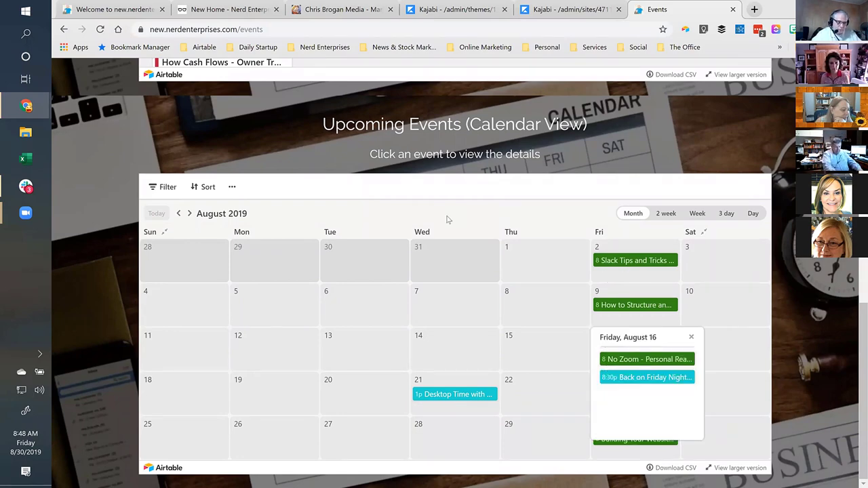
{"action": "left_click", "coordinate": [489, 230]}
{"action": "scroll", "coordinate": [537, 246], "scroll_direction": "up", "scroll_amount": 5}
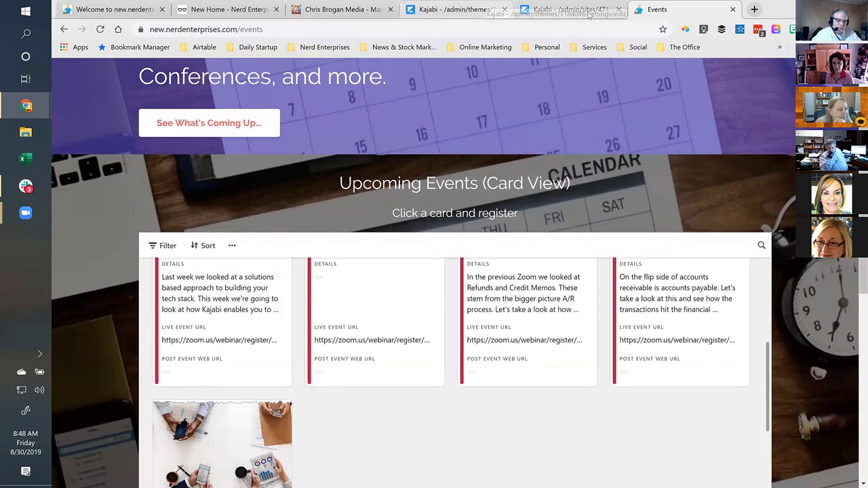
{"action": "left_click", "coordinate": [569, 10]}
Make the button open in a new window and keep its Solid style after trying Outline.
{"action": "left_click_drag", "start_coordinate": [456, 9], "coordinate": [569, 10]}
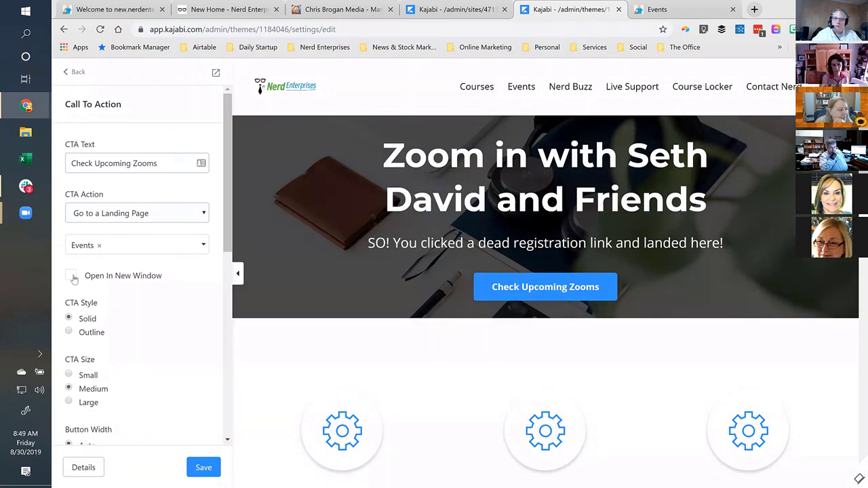
{"action": "left_click", "coordinate": [71, 277]}
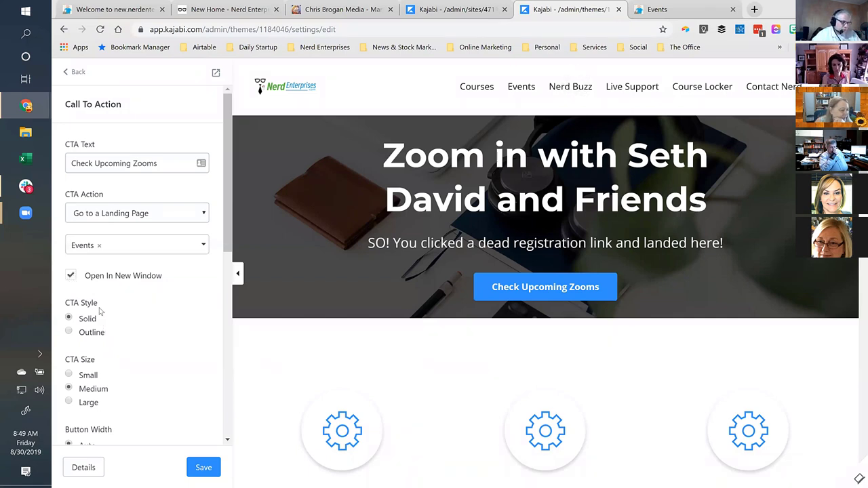
{"action": "left_click", "coordinate": [69, 332]}
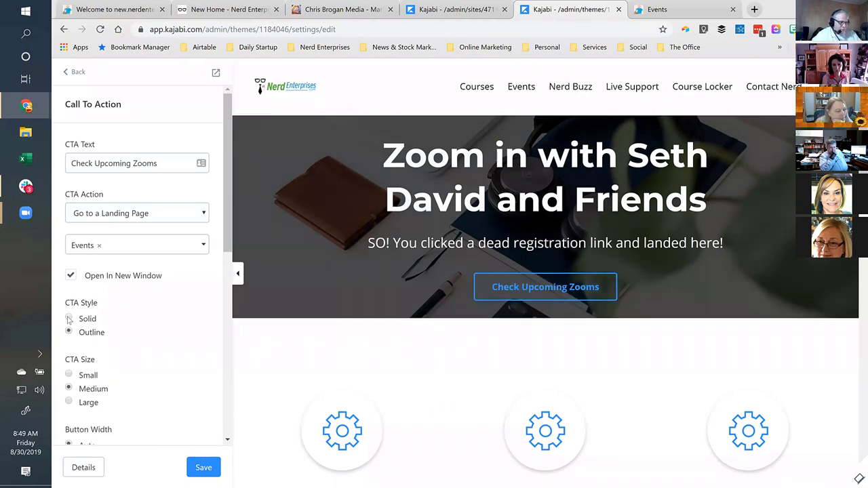
{"action": "left_click", "coordinate": [68, 318]}
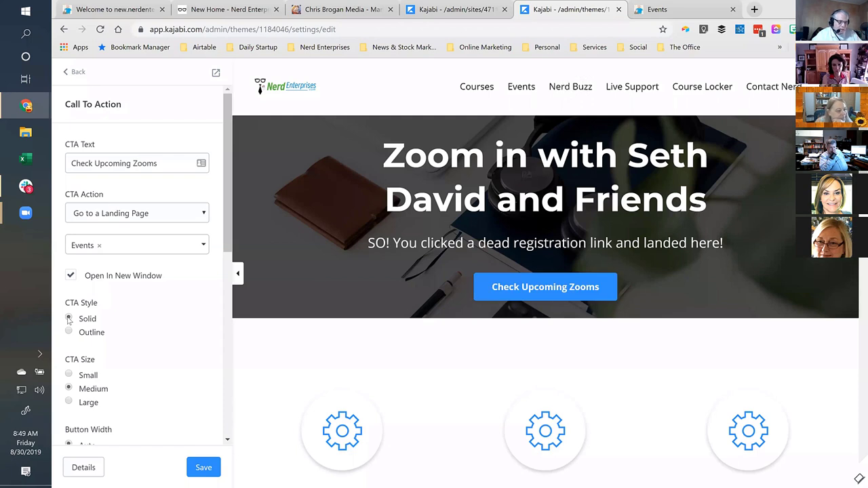
Keep the button at Medium size after trying Small and Large.
{"action": "scroll", "coordinate": [161, 311], "scroll_direction": "down", "scroll_amount": 2}
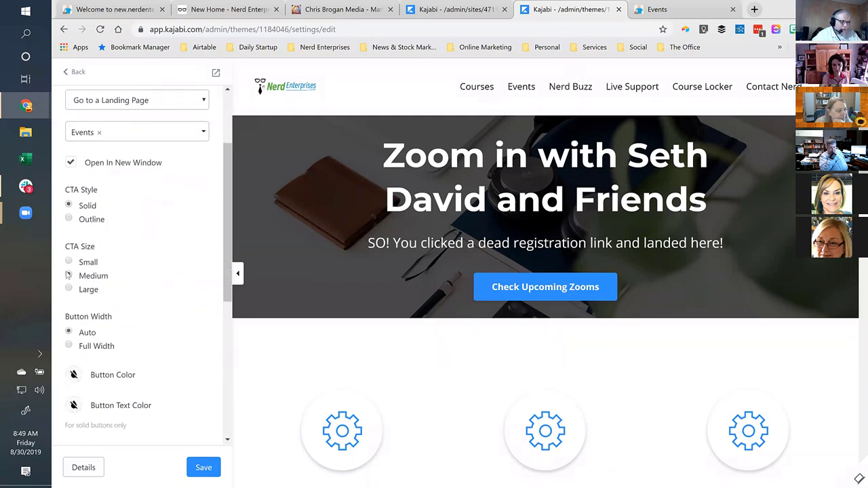
{"action": "left_click", "coordinate": [69, 263]}
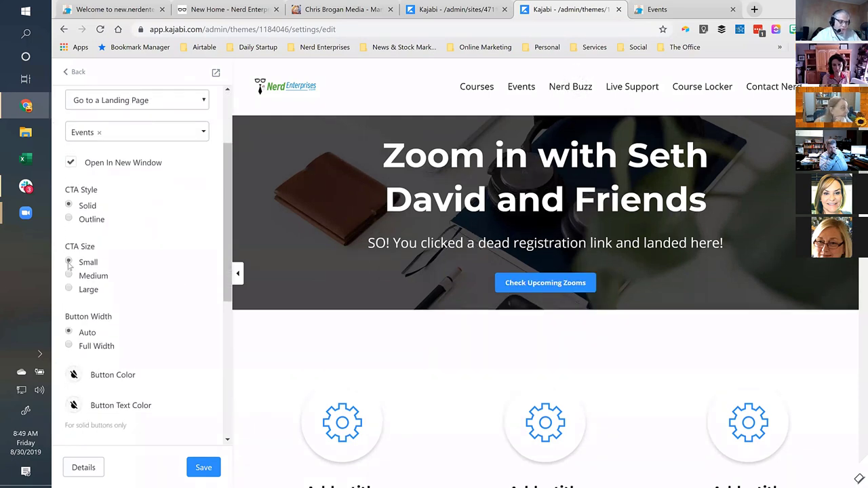
{"action": "left_click", "coordinate": [68, 275]}
{"action": "left_click", "coordinate": [69, 290]}
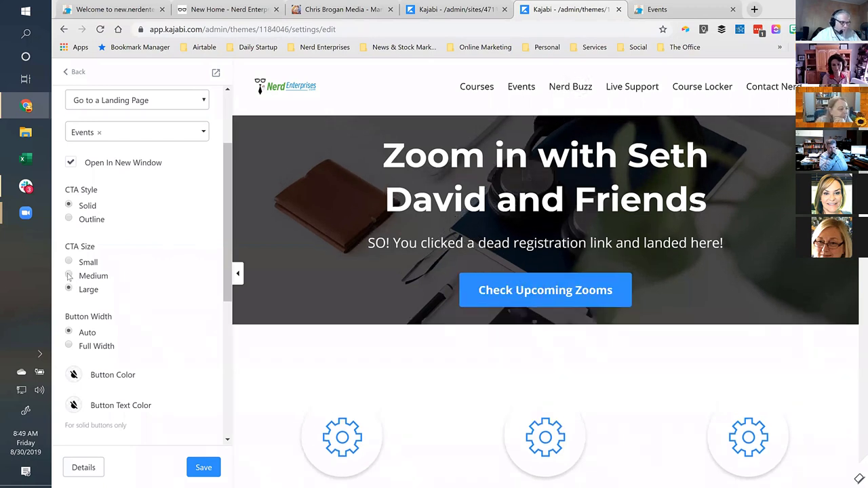
{"action": "left_click", "coordinate": [68, 276]}
Change the call-to-action button colour to red.
{"action": "scroll", "coordinate": [187, 278], "scroll_direction": "down", "scroll_amount": 2}
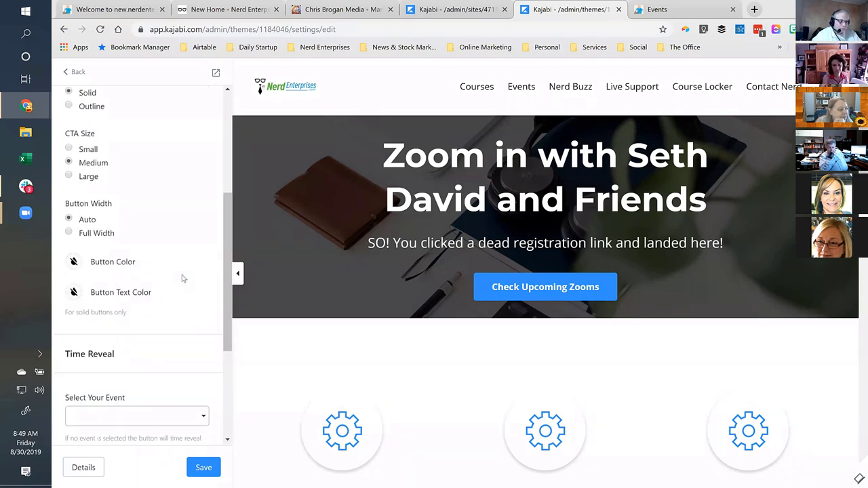
{"action": "scroll", "coordinate": [181, 278], "scroll_direction": "down", "scroll_amount": 1}
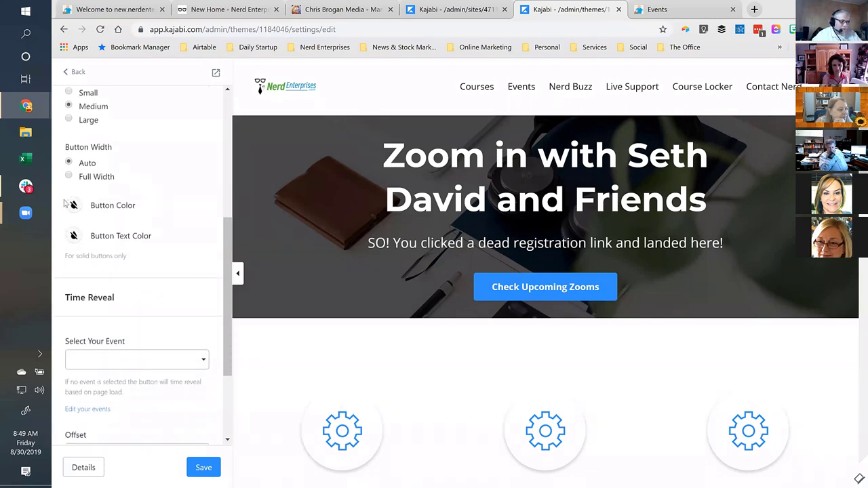
{"action": "left_click", "coordinate": [74, 206]}
{"action": "left_click", "coordinate": [128, 275]}
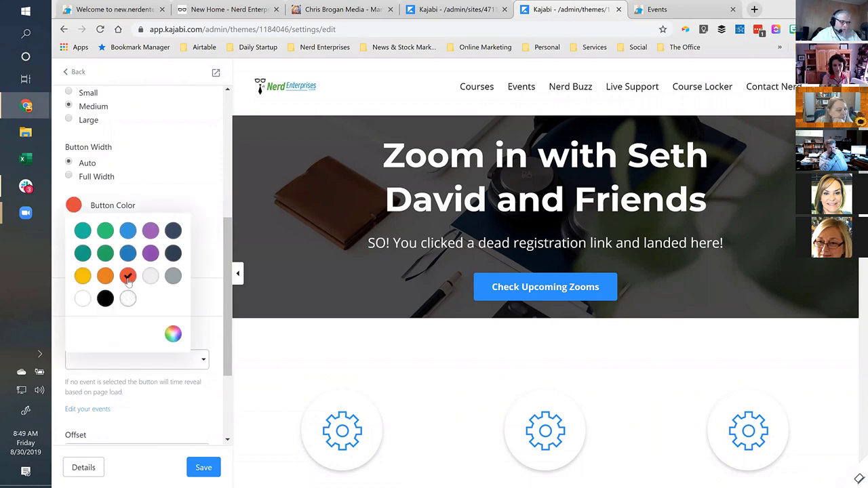
Set the Check Upcoming Zooms button colour to red, confirming hex #E74C3C.
{"action": "left_click", "coordinate": [183, 176]}
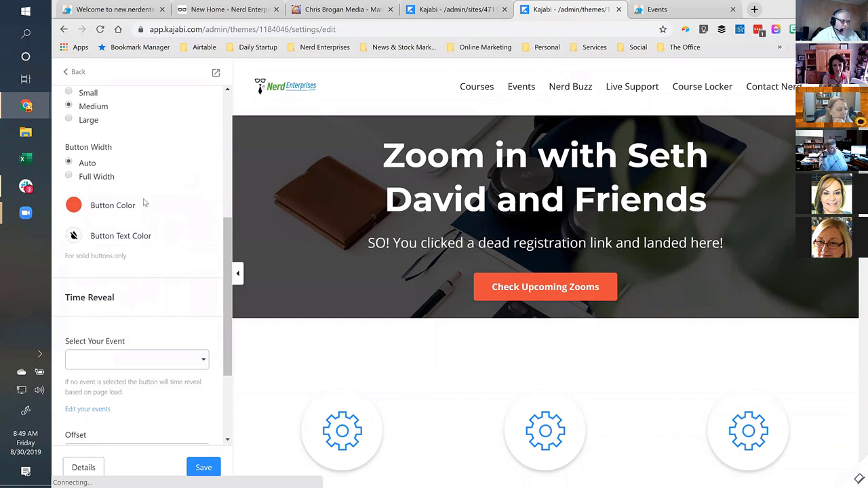
{"action": "left_click", "coordinate": [74, 205]}
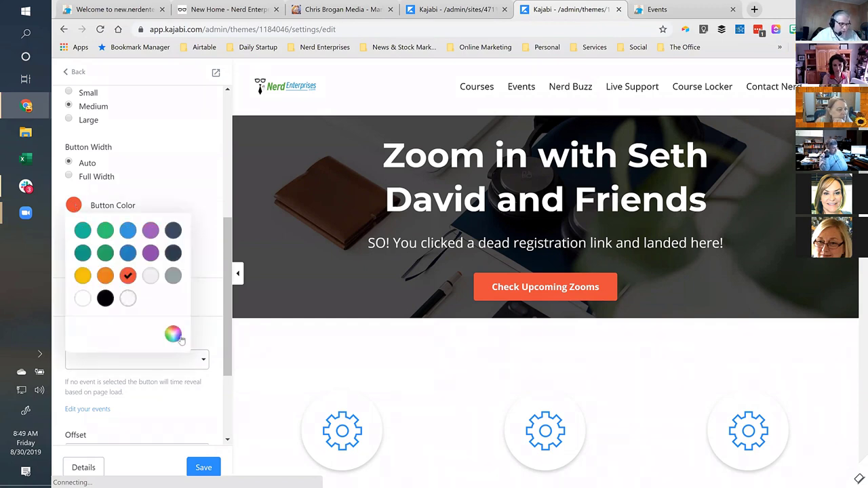
{"action": "left_click", "coordinate": [150, 205]}
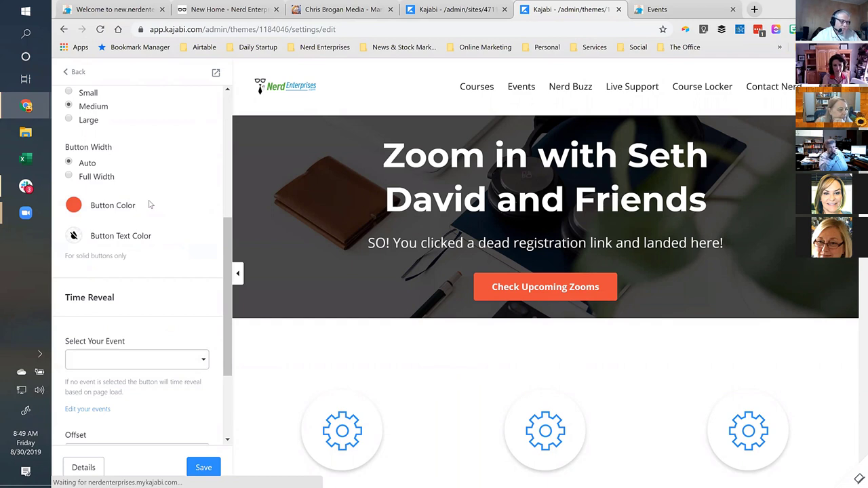
{"action": "left_click", "coordinate": [76, 209]}
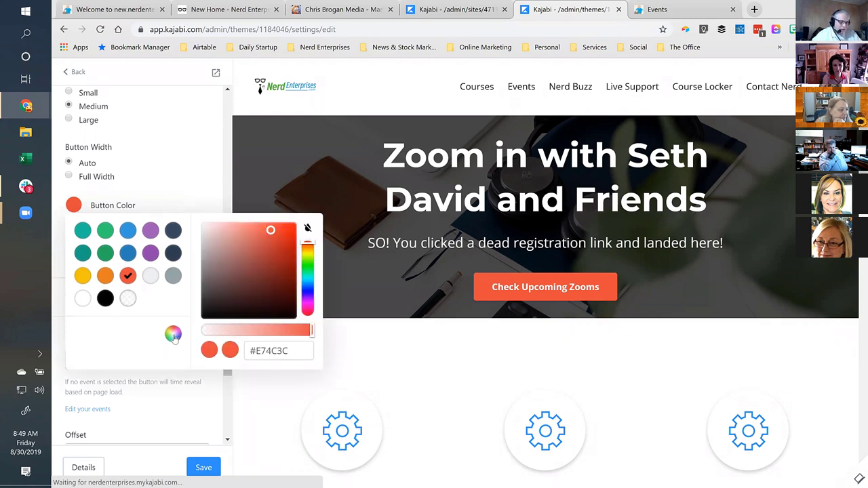
{"action": "left_click", "coordinate": [285, 351]}
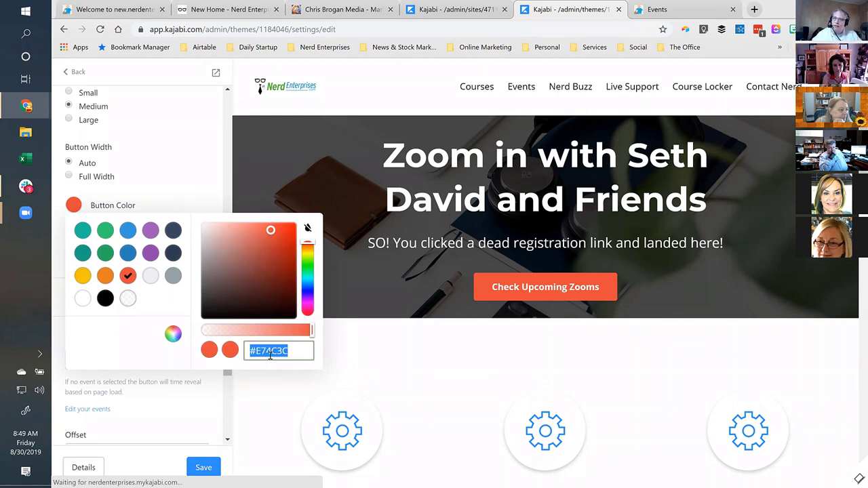
{"action": "left_click", "coordinate": [187, 178]}
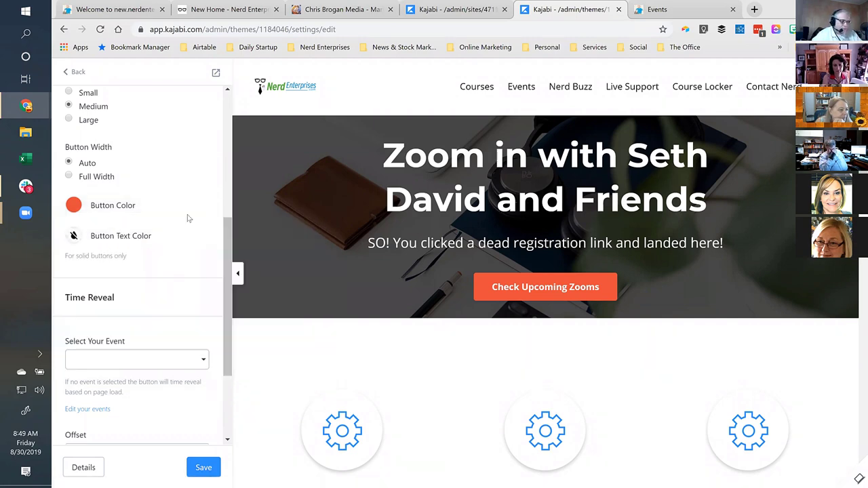
{"action": "scroll", "coordinate": [188, 221], "scroll_direction": "down", "scroll_amount": 3}
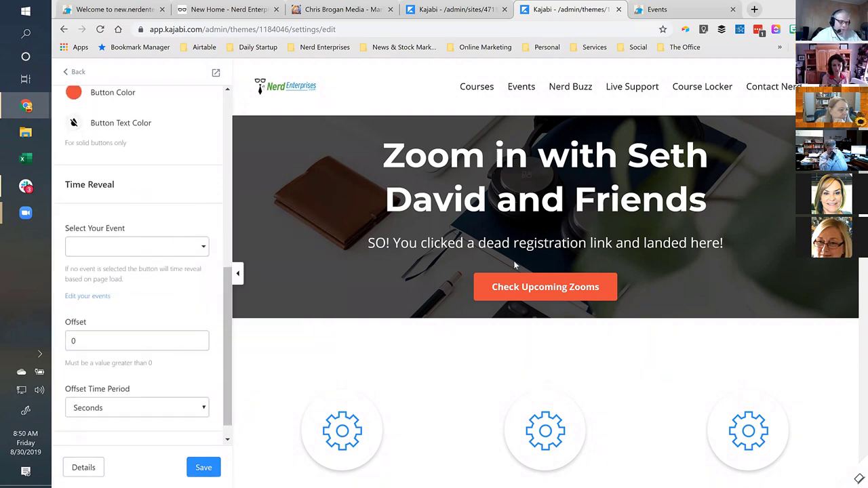
{"action": "scroll", "coordinate": [508, 262], "scroll_direction": "down", "scroll_amount": 3}
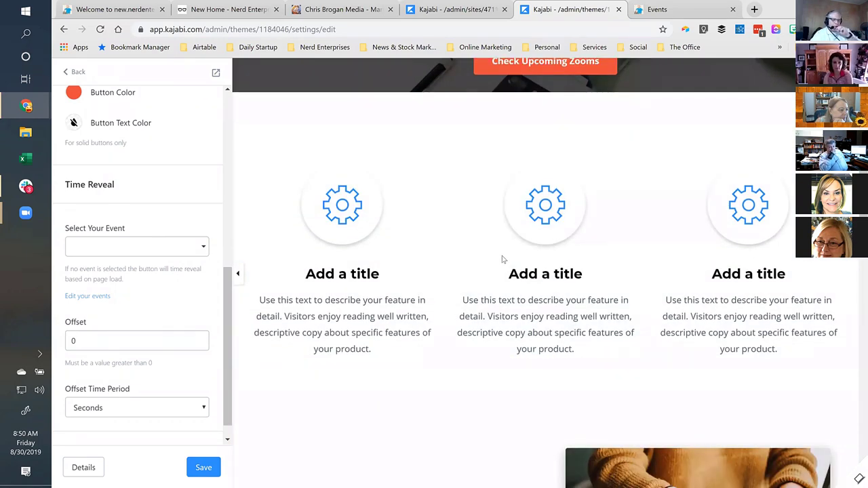
Browse the live site's Events, Courses and home pages.
{"action": "left_click", "coordinate": [699, 10]}
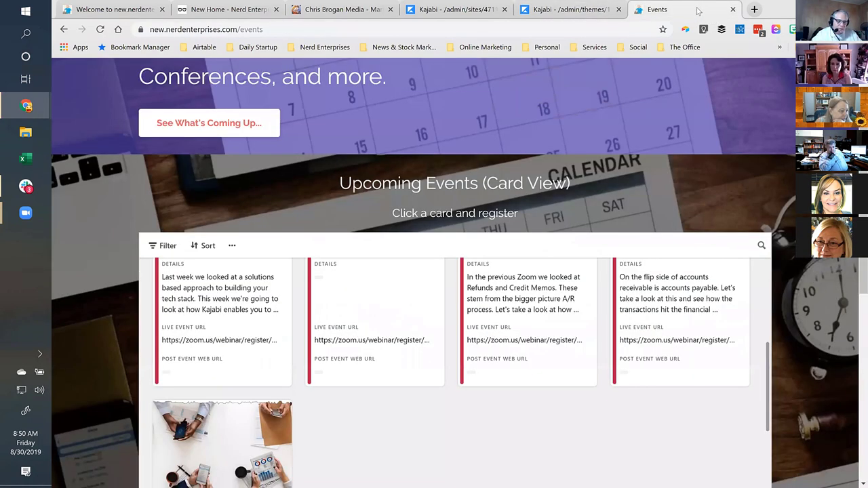
{"action": "scroll", "coordinate": [527, 157], "scroll_direction": "up", "scroll_amount": 3}
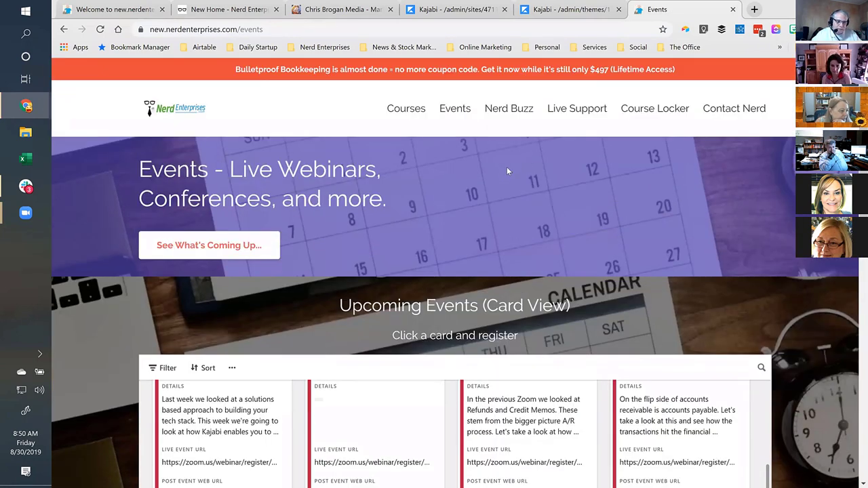
{"action": "left_click", "coordinate": [397, 113]}
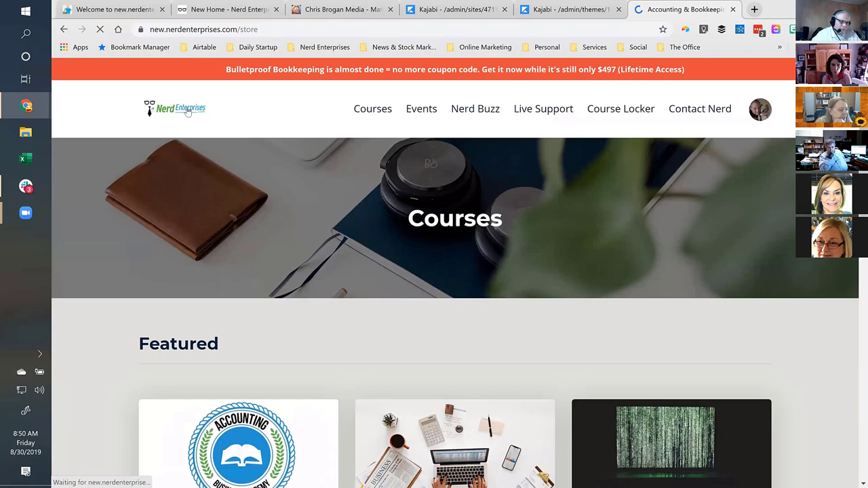
{"action": "left_click", "coordinate": [187, 110]}
{"action": "scroll", "coordinate": [188, 111], "scroll_direction": "down", "scroll_amount": 5}
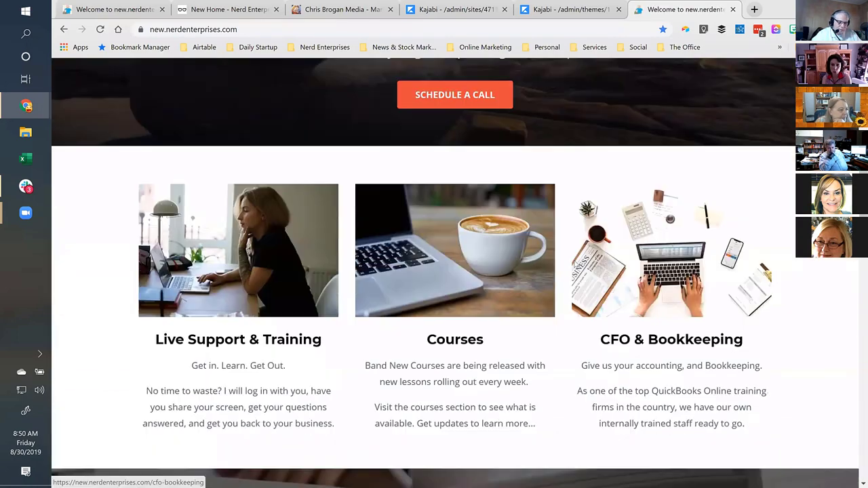
{"action": "scroll", "coordinate": [576, 265], "scroll_direction": "down", "scroll_amount": 1}
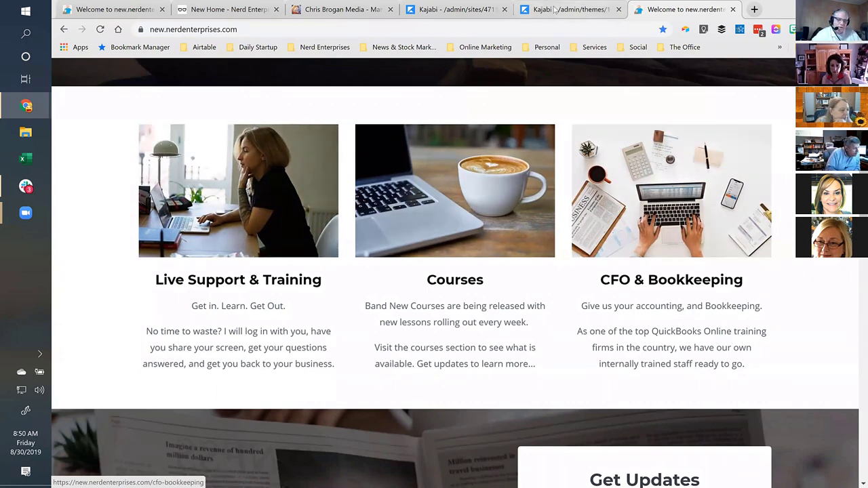
Compare the live home page with the editor preview of the hero button and feature cards.
{"action": "left_click", "coordinate": [511, 9]}
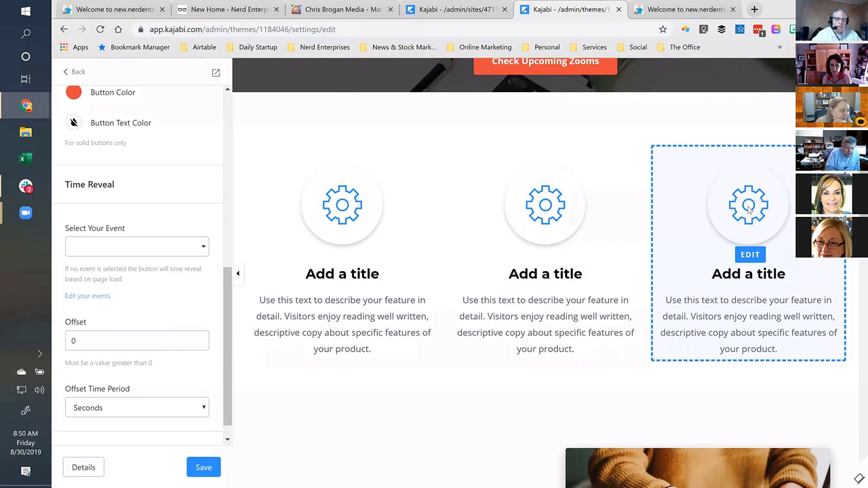
{"action": "left_click", "coordinate": [695, 8]}
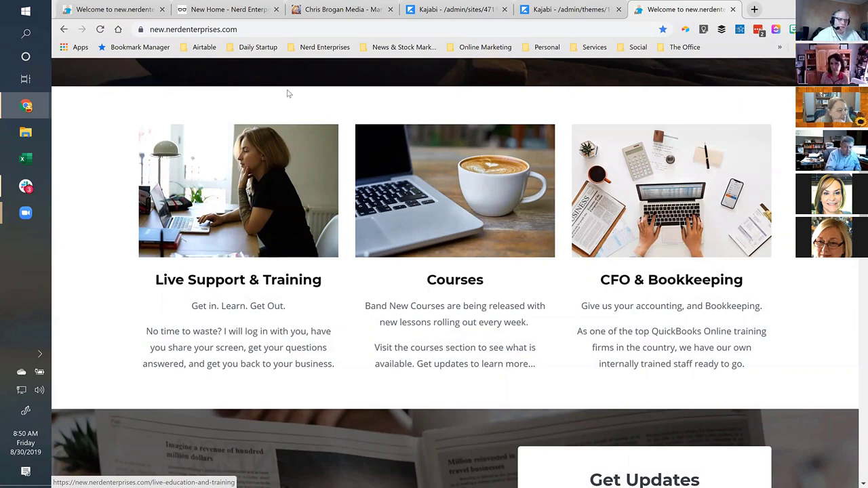
{"action": "left_click", "coordinate": [575, 11]}
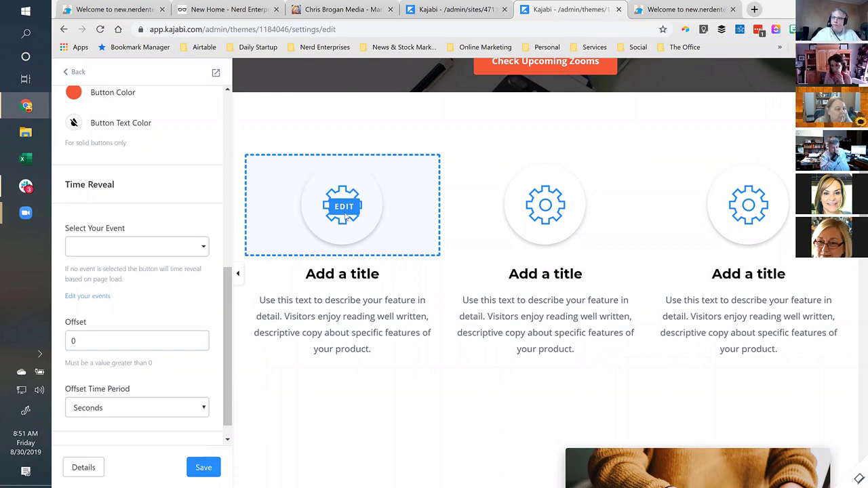
{"action": "scroll", "coordinate": [428, 194], "scroll_direction": "up", "scroll_amount": 3}
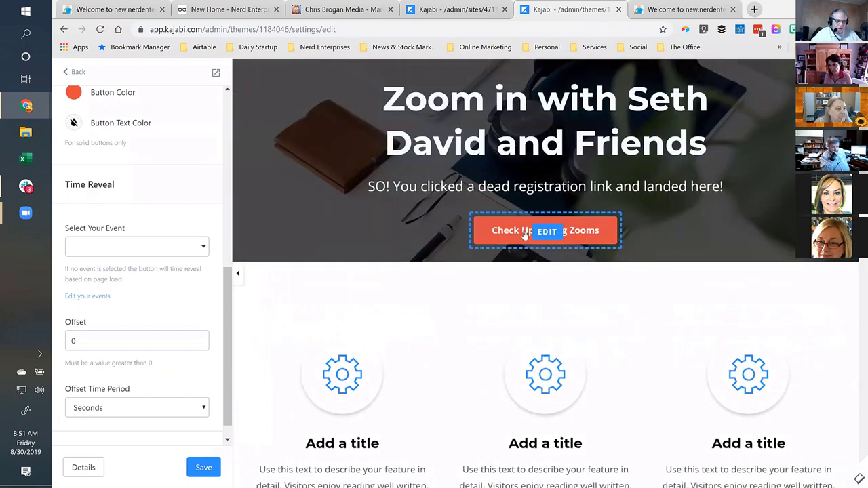
{"action": "scroll", "coordinate": [527, 235], "scroll_direction": "down", "scroll_amount": 3}
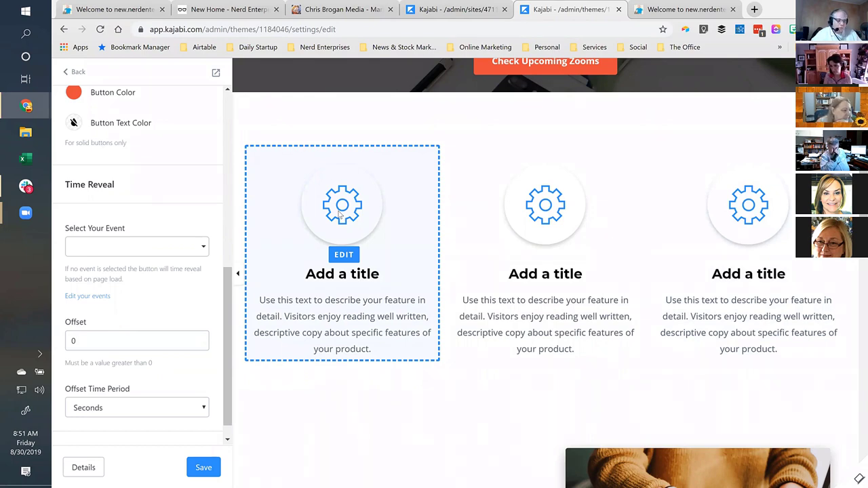
Retitle the first feature card from 'Add a title' to 'Find Recent Zooms Here'.
{"action": "left_click", "coordinate": [341, 213]}
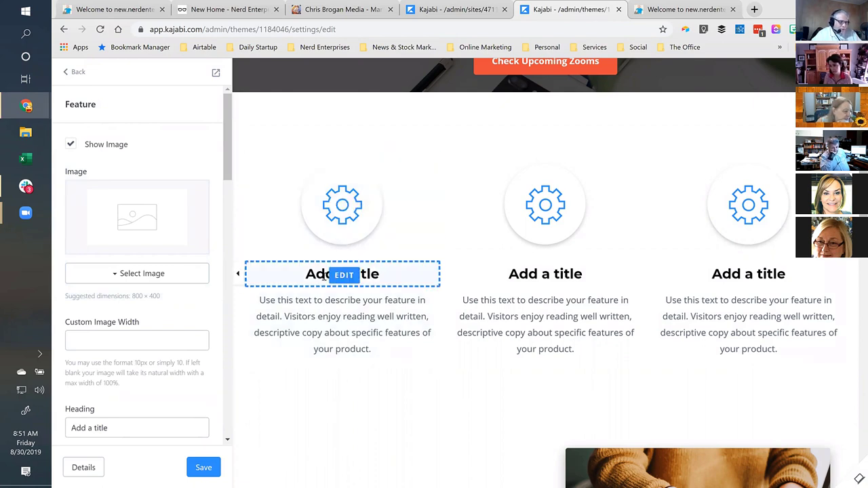
{"action": "left_click", "coordinate": [343, 277]}
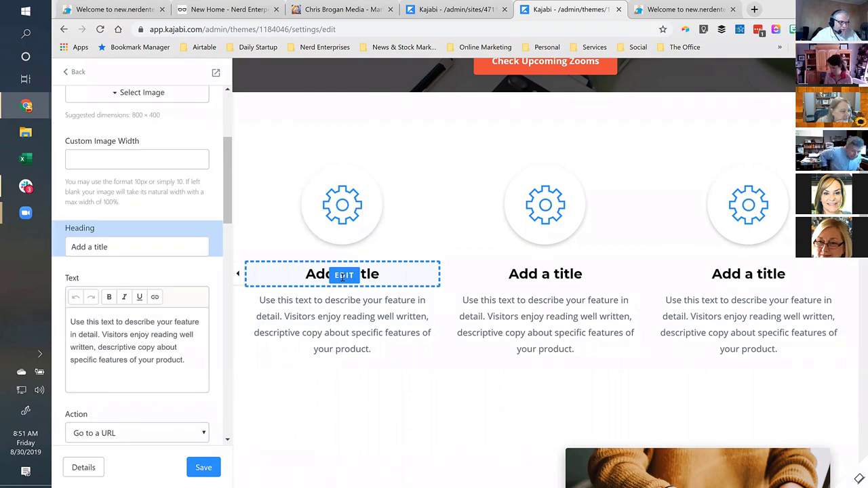
{"action": "triple_click", "coordinate": [123, 248]}
{"action": "type", "text": "Find "}
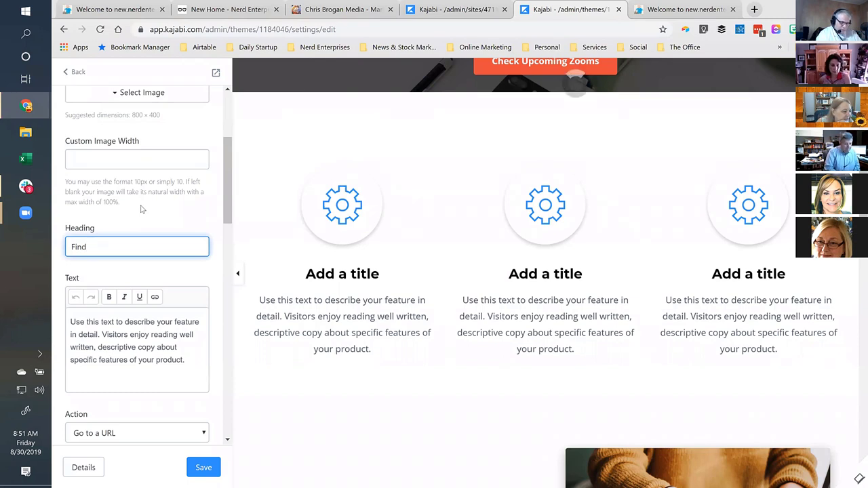
{"action": "type", "text": "Previou"}
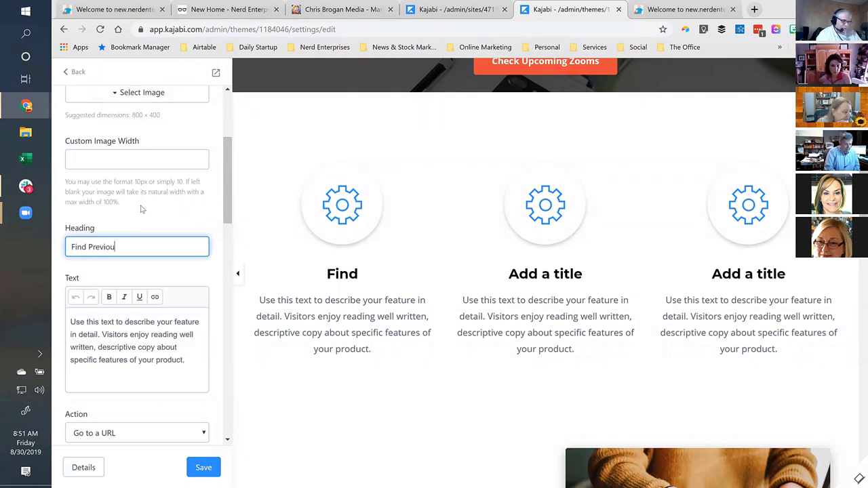
{"action": "type", "text": "s Zooms"}
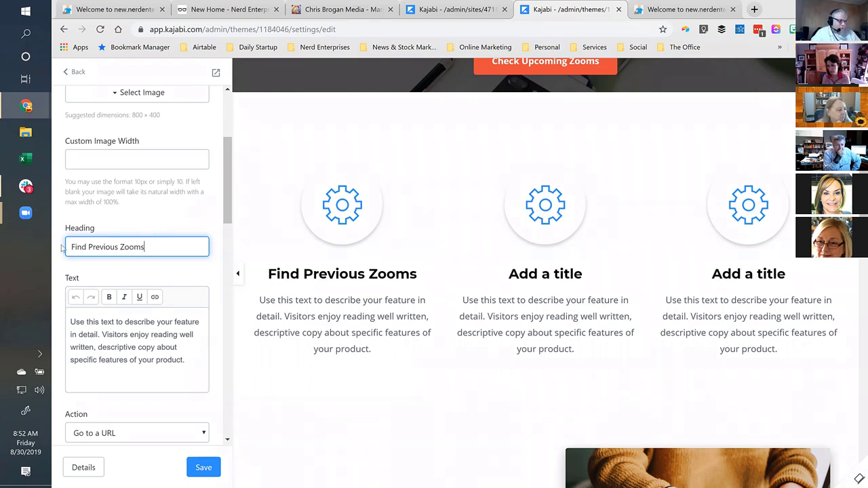
{"action": "left_click_drag", "start_coordinate": [118, 247], "coordinate": [87, 247]}
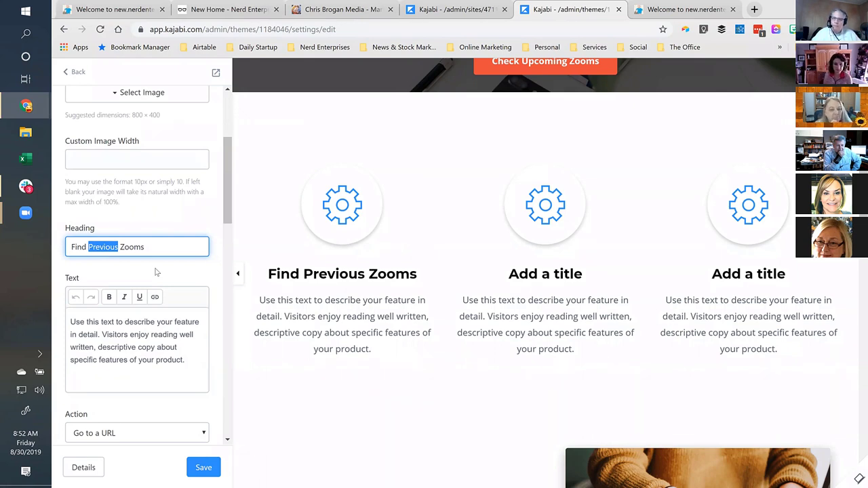
{"action": "type", "text": "Rece"}
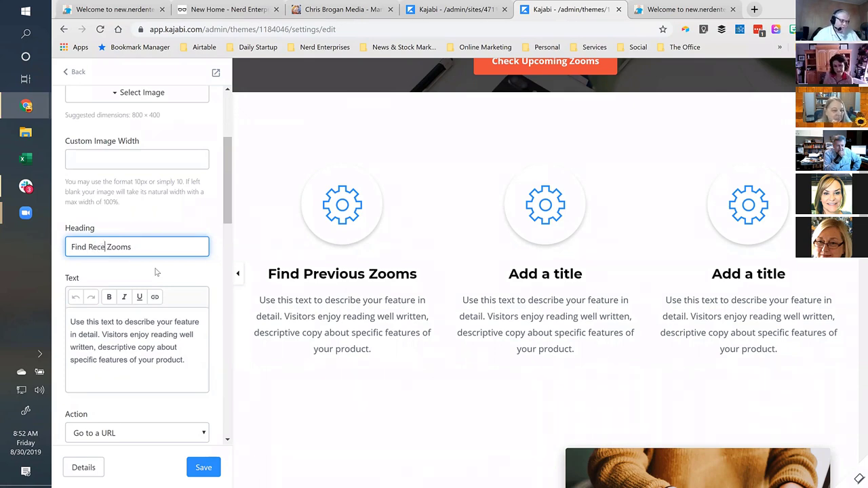
{"action": "type", "text": "nt"}
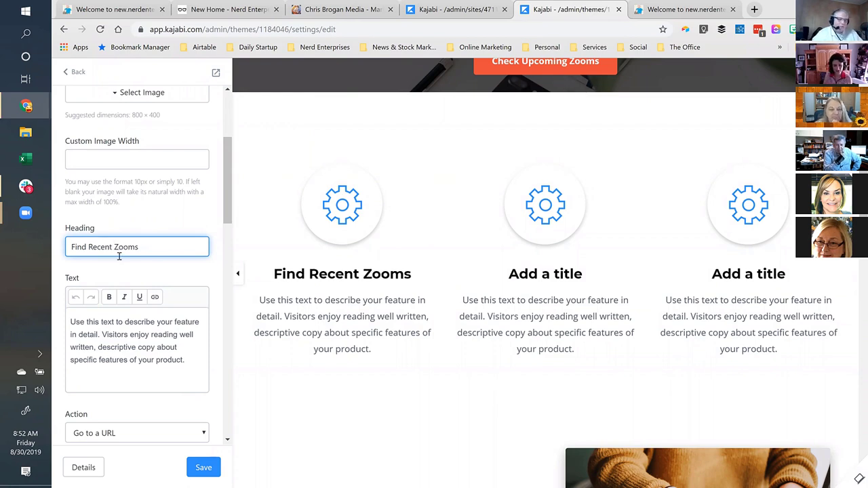
{"action": "left_click", "coordinate": [140, 247]}
{"action": "type", "text": "Here"}
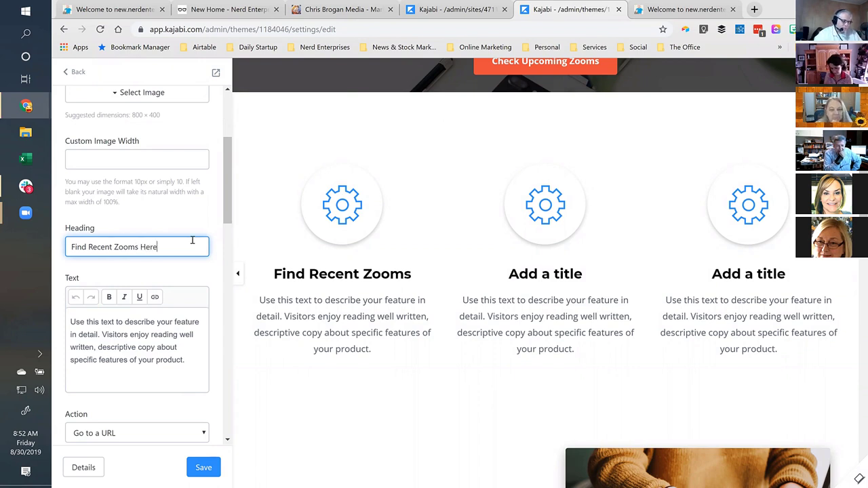
Review the card's image settings and their suggested 800 × 400 dimensions.
{"action": "left_click", "coordinate": [342, 207]}
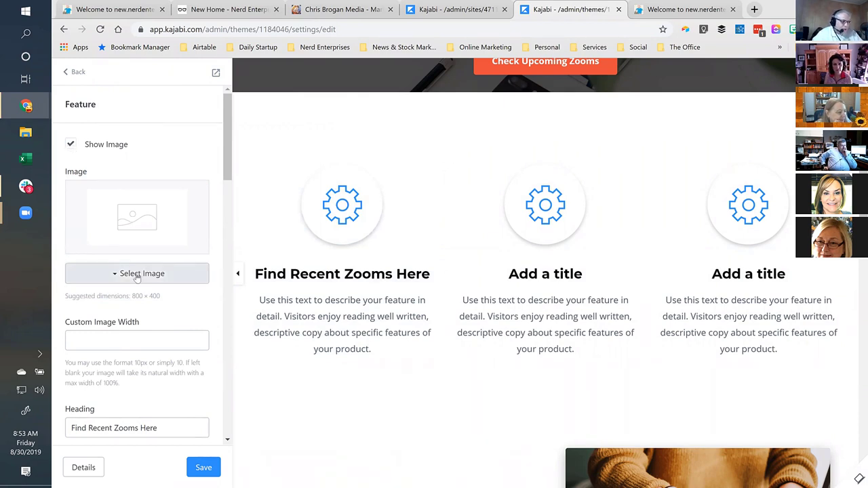
{"action": "left_click_drag", "start_coordinate": [65, 296], "coordinate": [170, 296]}
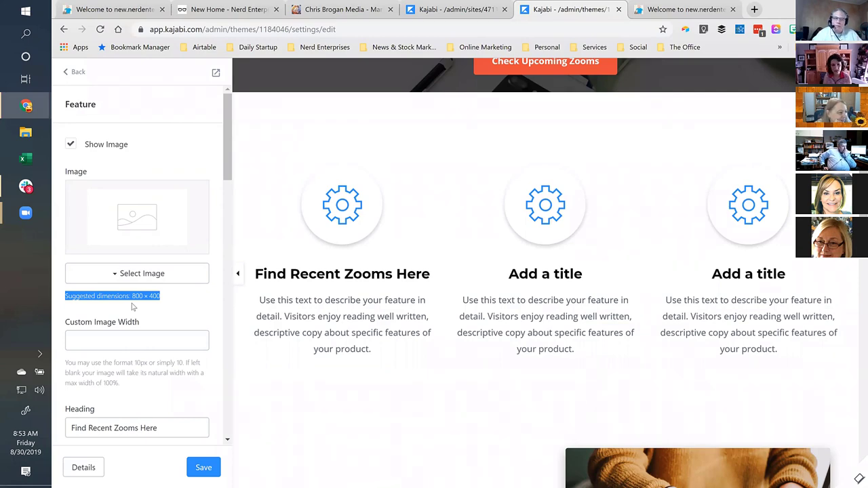
{"action": "left_click", "coordinate": [754, 9]}
Load pexels.com in the new browser tab.
{"action": "type", "text": "pexels"}
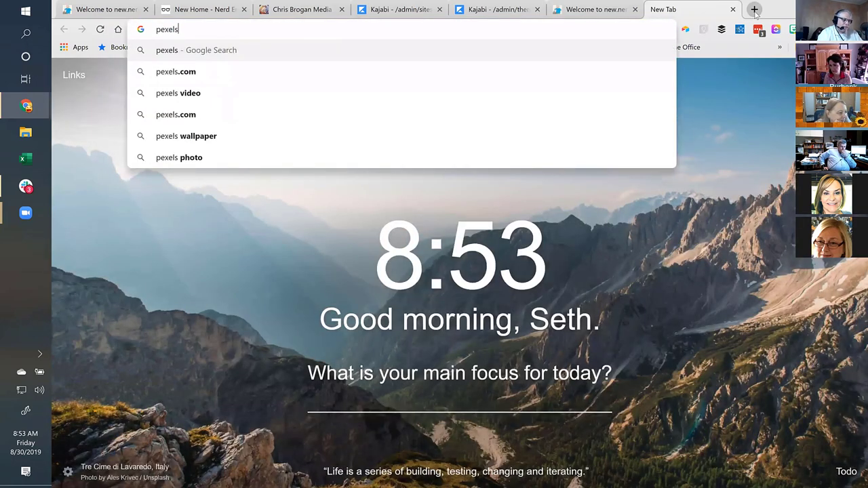
{"action": "type", "text": ".com"}
{"action": "key", "text": "Return"}
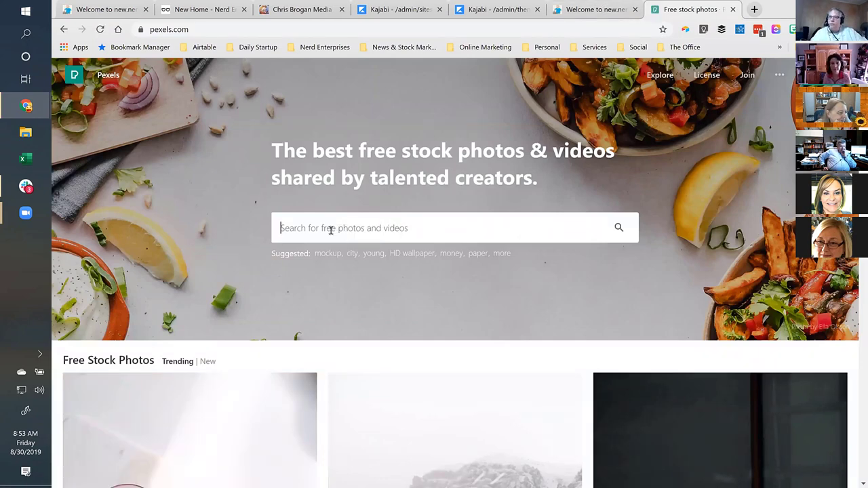
{"action": "left_click", "coordinate": [330, 230]}
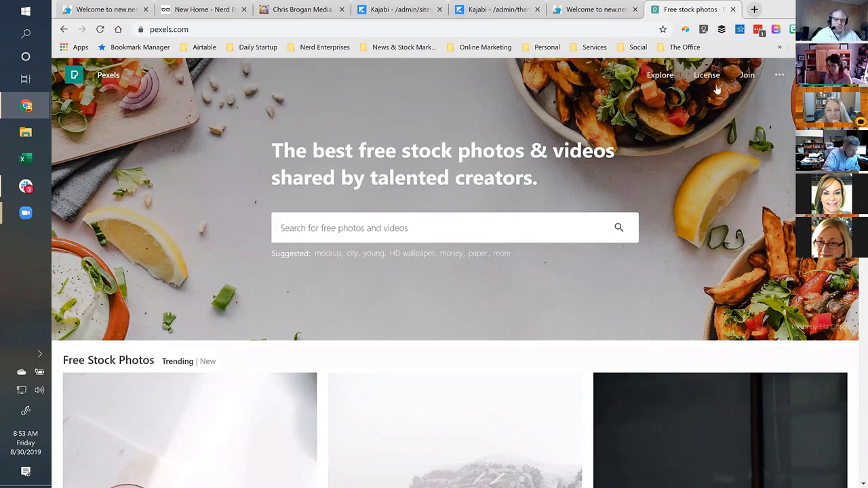
Log in to Pexels with the saved credentials and return to its home page.
{"action": "mouse_move", "coordinate": [779, 75]}
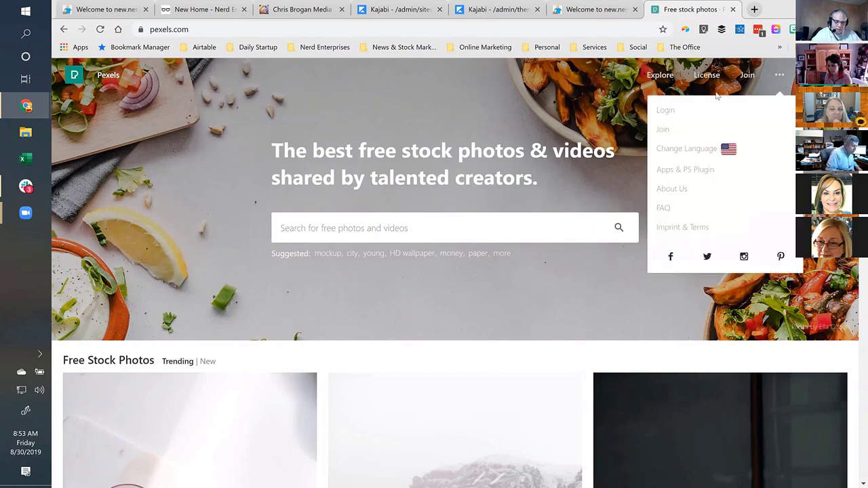
{"action": "left_click", "coordinate": [667, 110]}
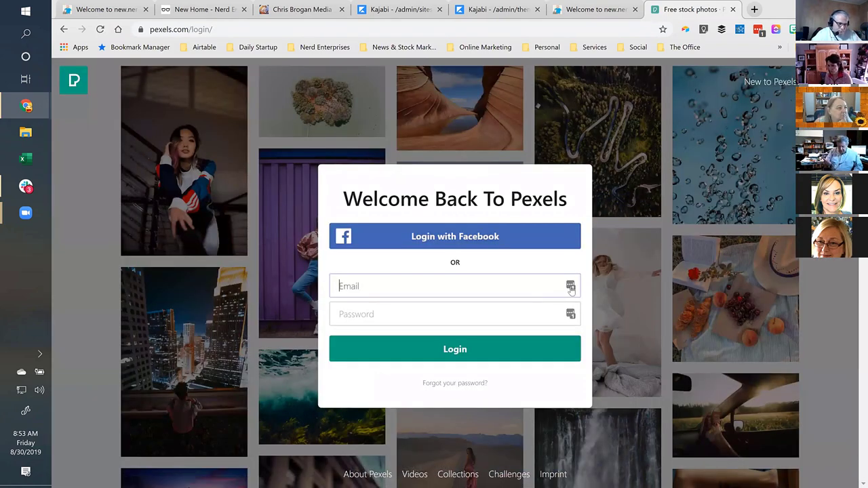
{"action": "left_click", "coordinate": [573, 288]}
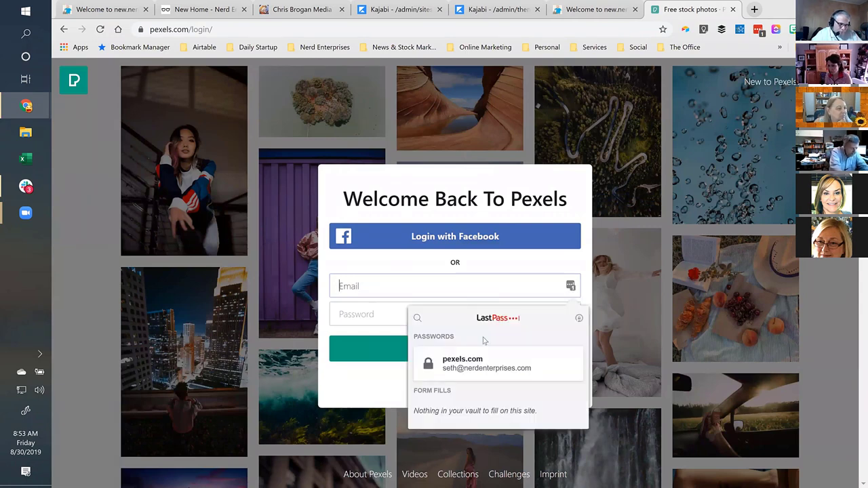
{"action": "left_click", "coordinate": [468, 363]}
{"action": "left_click", "coordinate": [455, 357]}
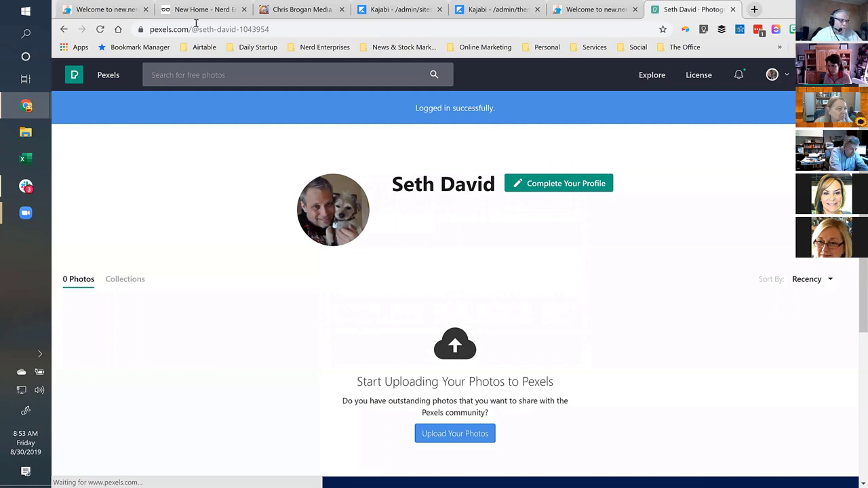
{"action": "left_click", "coordinate": [101, 76]}
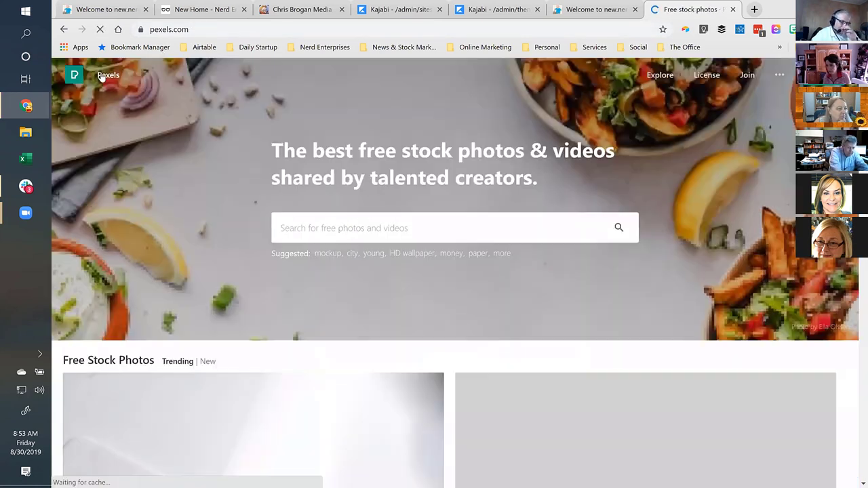
{"action": "left_click", "coordinate": [319, 238]}
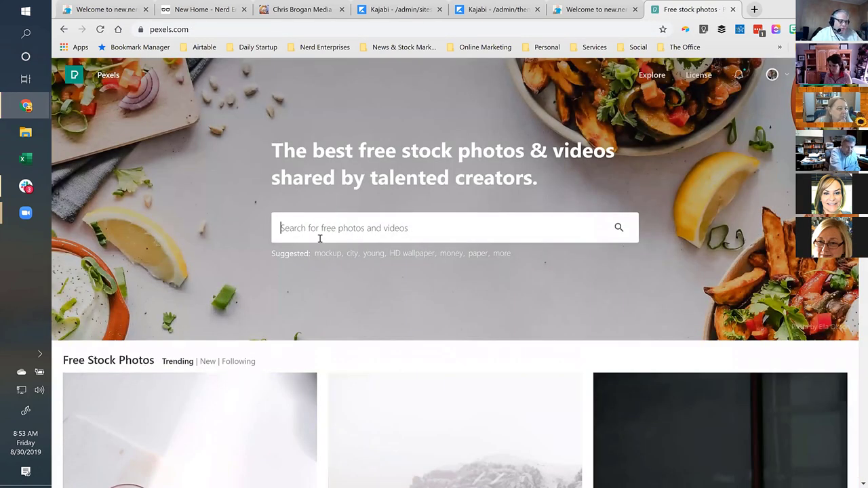
Search Pexels for 'Office' and open the open-plan coworking photo, then view the live site.
{"action": "type", "text": "Office"}
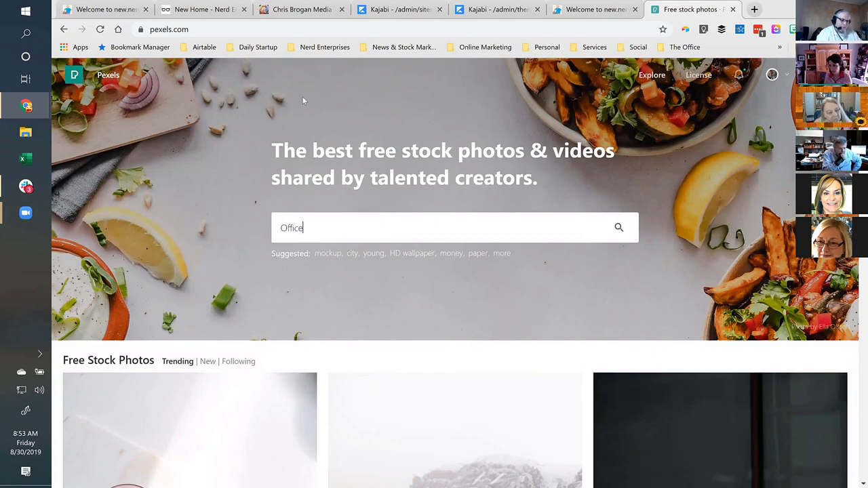
{"action": "key", "text": "Return"}
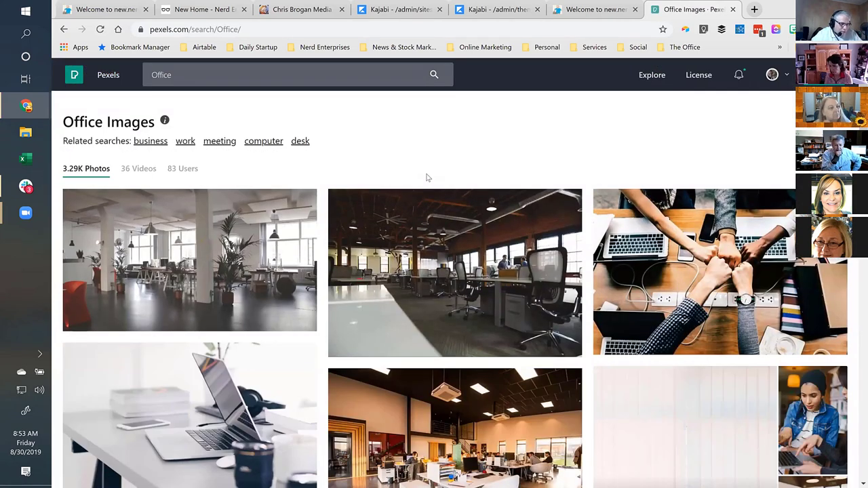
{"action": "scroll", "coordinate": [426, 179], "scroll_direction": "down", "scroll_amount": 1}
{"action": "left_click", "coordinate": [449, 214]}
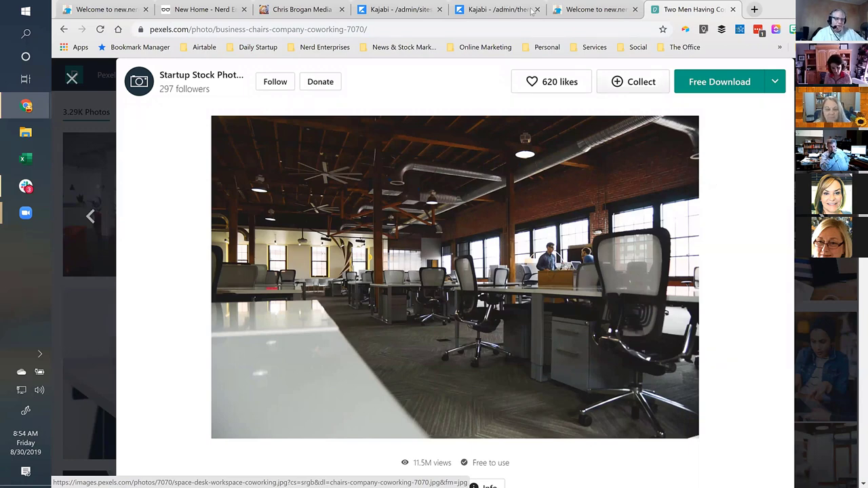
{"action": "left_click", "coordinate": [575, 10]}
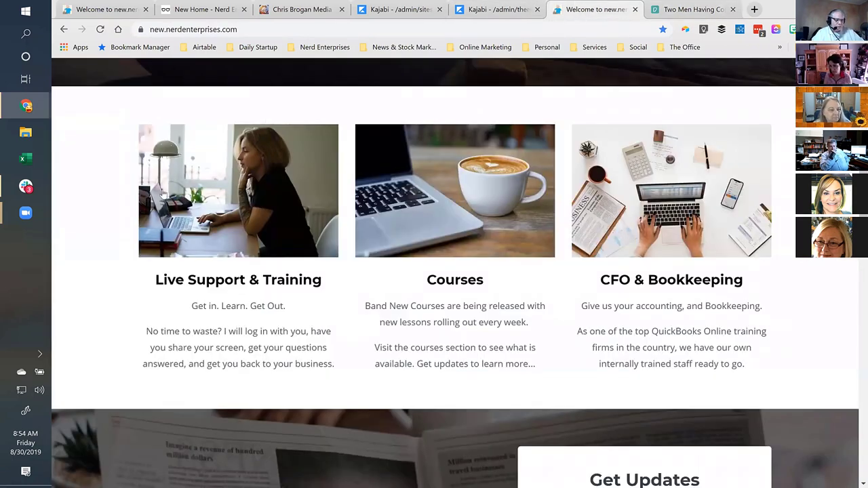
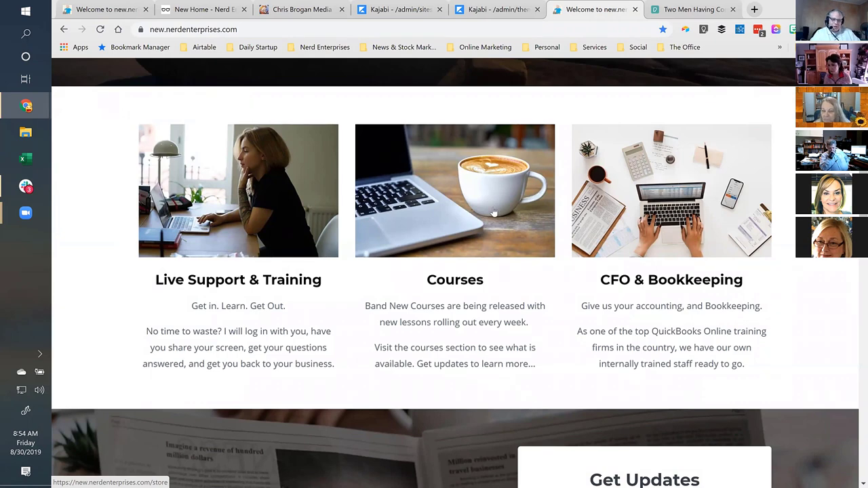
Download the Pexels coworking office photo for free and save it to My Drive as chairs-company-coworking-7070.jpg.
{"action": "left_click", "coordinate": [698, 10]}
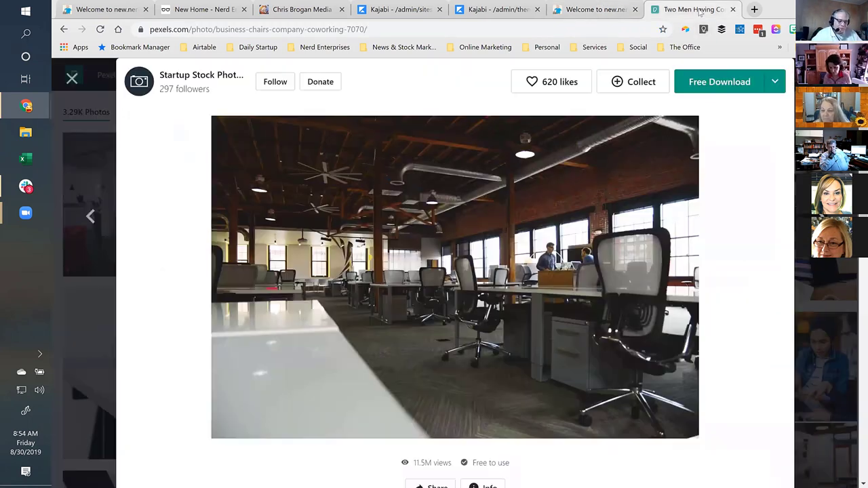
{"action": "left_click", "coordinate": [720, 84]}
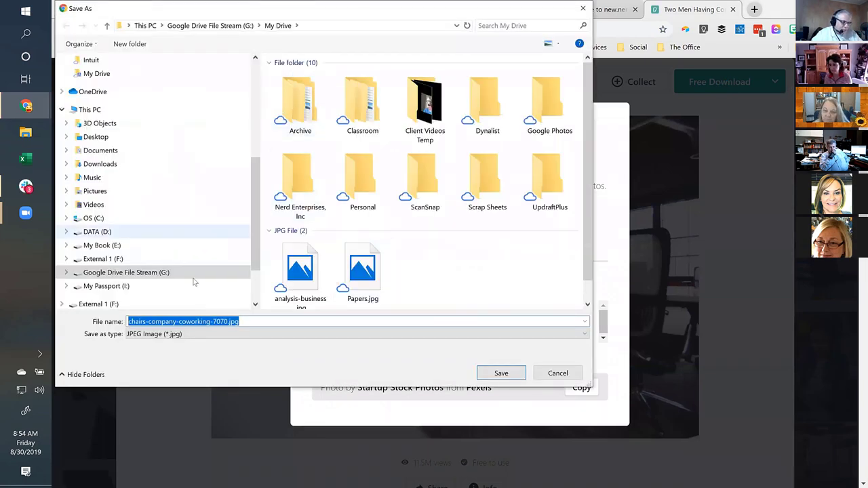
{"action": "left_click", "coordinate": [493, 375]}
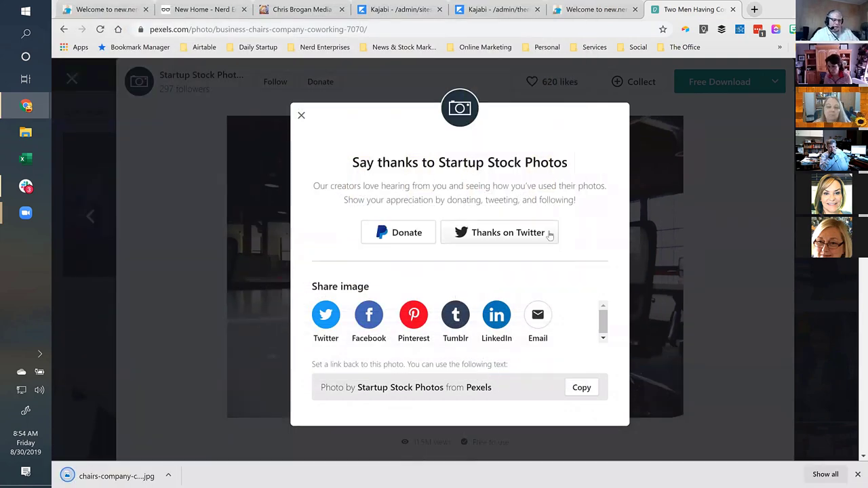
{"action": "left_click", "coordinate": [169, 476]}
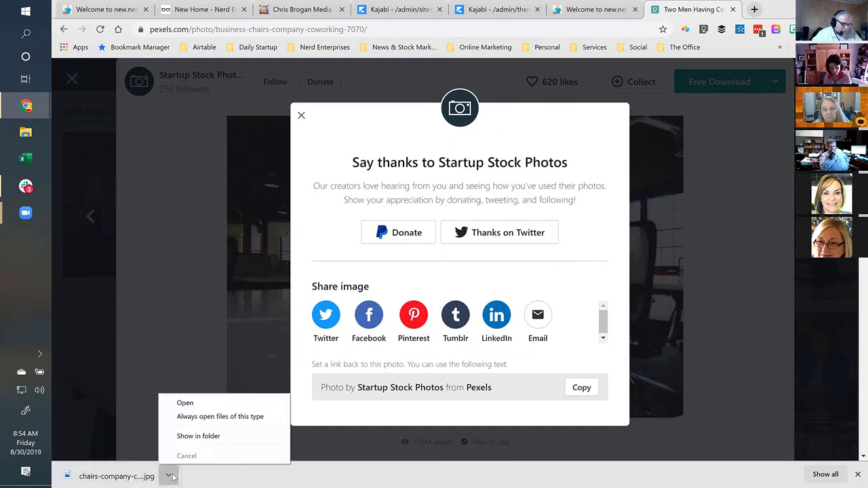
Show chairs-company-coworking-7070.jpg in its My Drive folder and open it in Snagit Editor.
{"action": "left_click", "coordinate": [209, 437]}
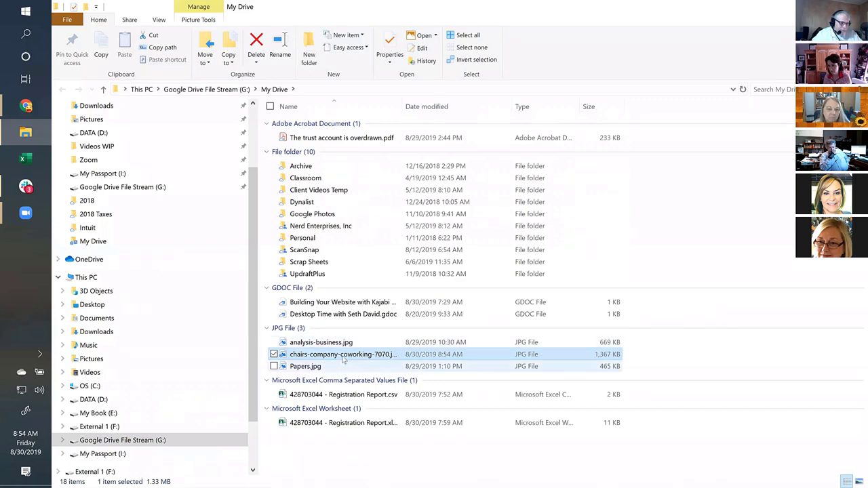
{"action": "right_click", "coordinate": [339, 353]}
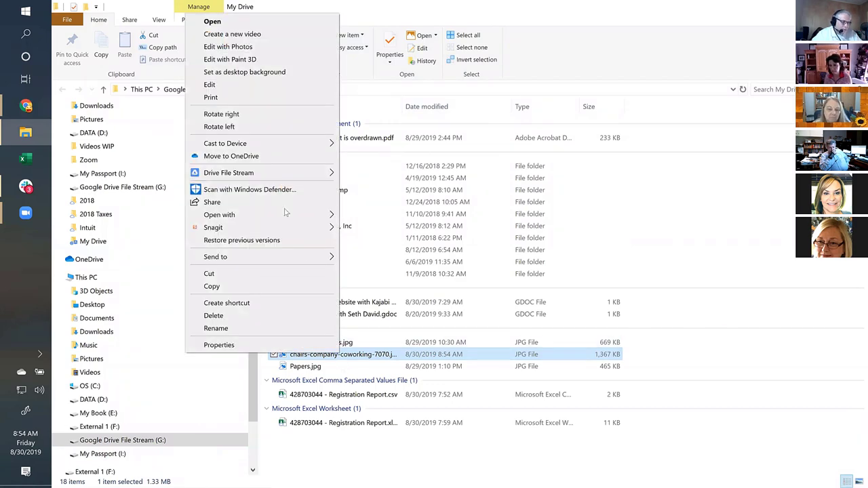
{"action": "mouse_move", "coordinate": [257, 215]}
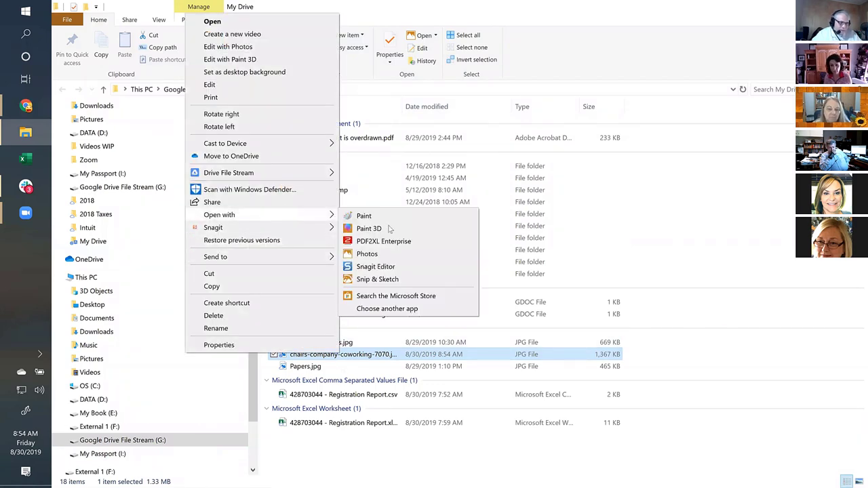
{"action": "left_click", "coordinate": [370, 255]}
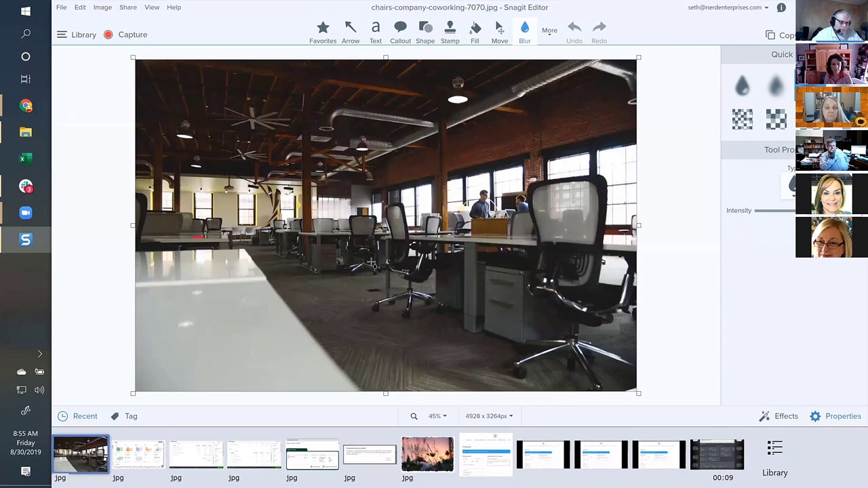
Check the Kajabi feature's suggested 800x400 image size and close the Pexels photo tab.
{"action": "key", "text": "alt+Tab"}
{"action": "key", "text": "alt+Tab"}
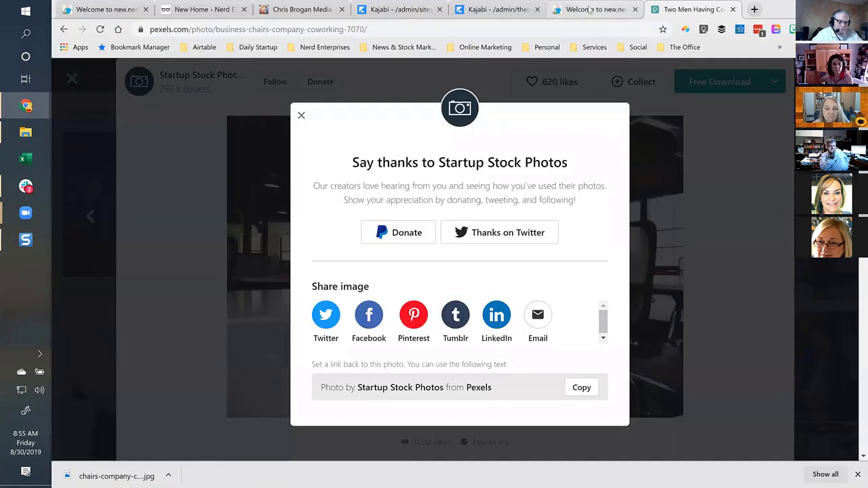
{"action": "left_click", "coordinate": [588, 10]}
{"action": "left_click", "coordinate": [517, 7]}
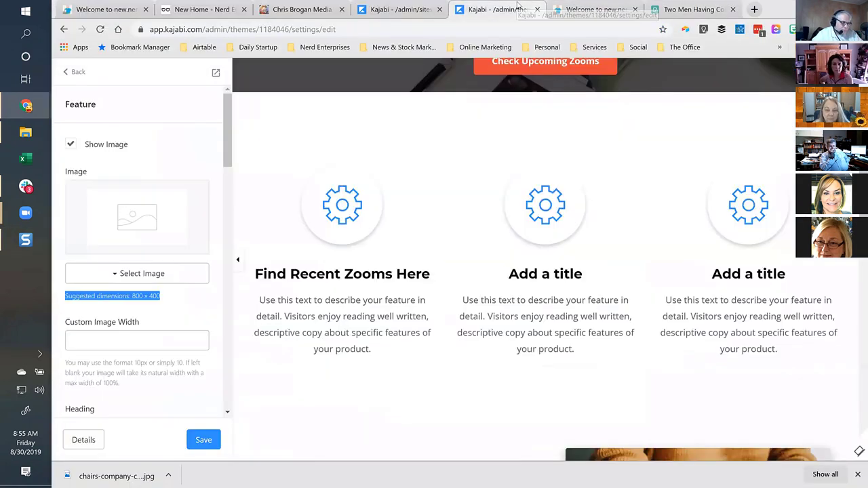
{"action": "left_click", "coordinate": [697, 8]}
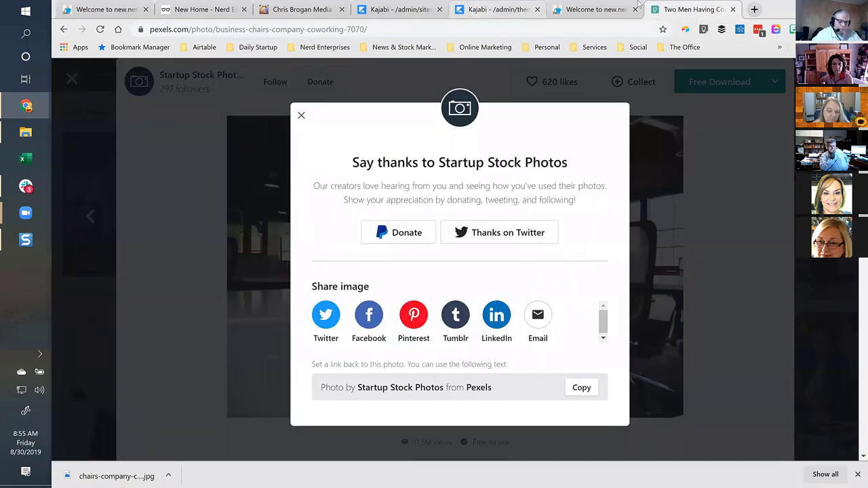
{"action": "left_click", "coordinate": [734, 10]}
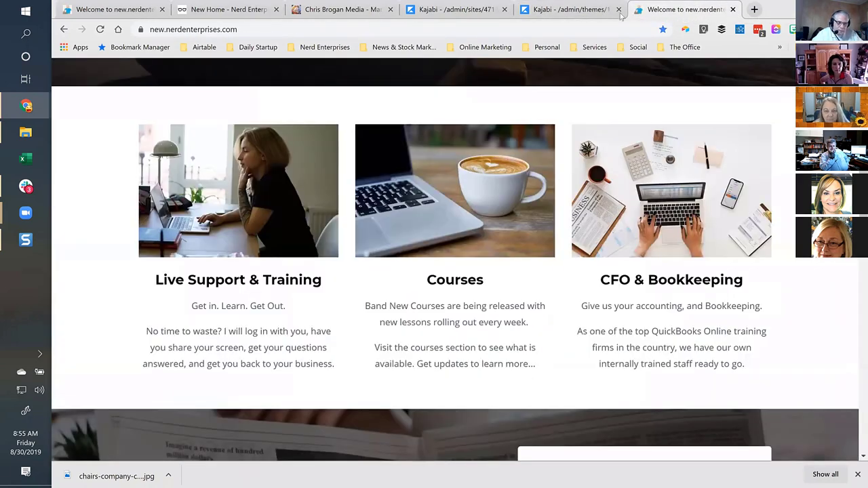
Bring Snagit Editor back and open the image resize settings for the 4928 x 3264 photo.
{"action": "left_click", "coordinate": [567, 11]}
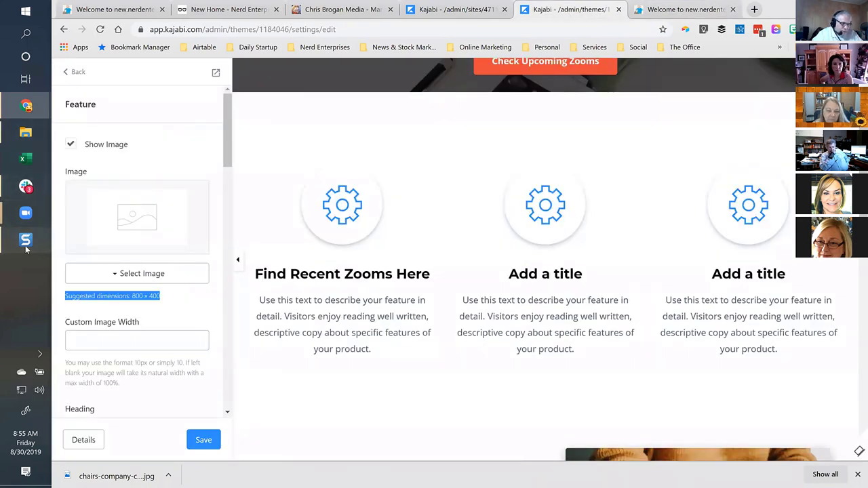
{"action": "left_click", "coordinate": [26, 239]}
{"action": "left_click", "coordinate": [490, 416]}
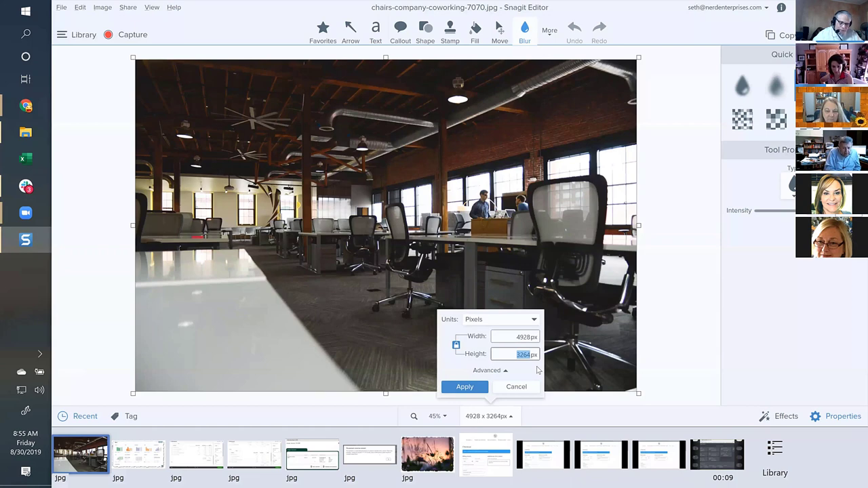
Try a 400 px height and 800 px width, then cancel that resize.
{"action": "type", "text": "400"}
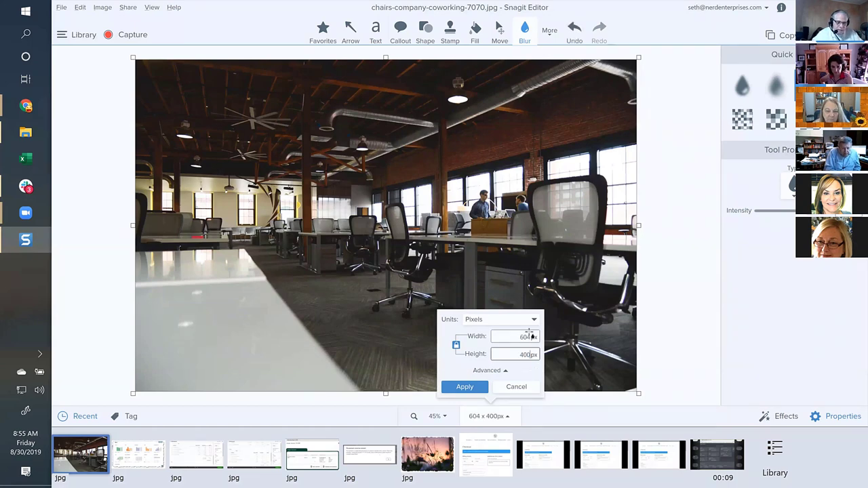
{"action": "left_click", "coordinate": [521, 334]}
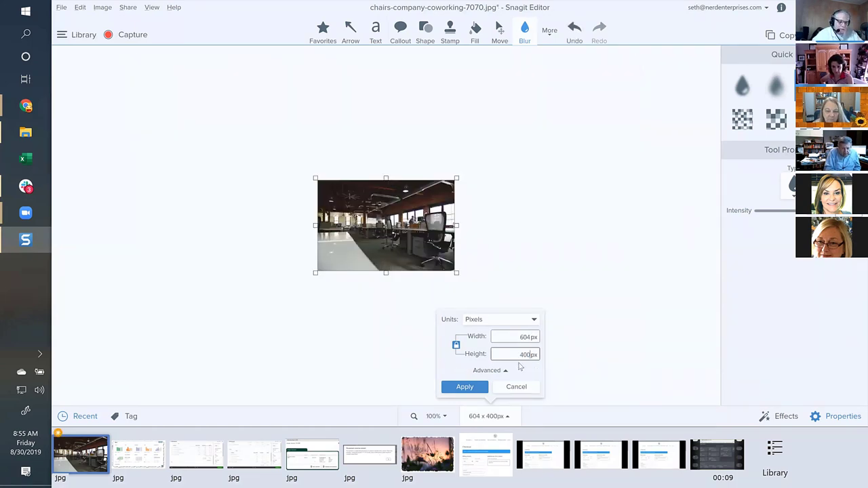
{"action": "key", "text": "shift+Tab"}
{"action": "type", "text": "800"}
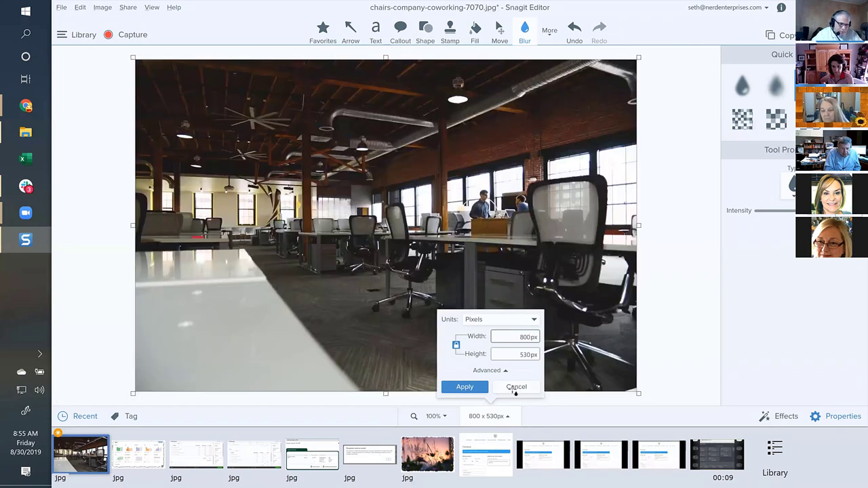
{"action": "left_click", "coordinate": [515, 388]}
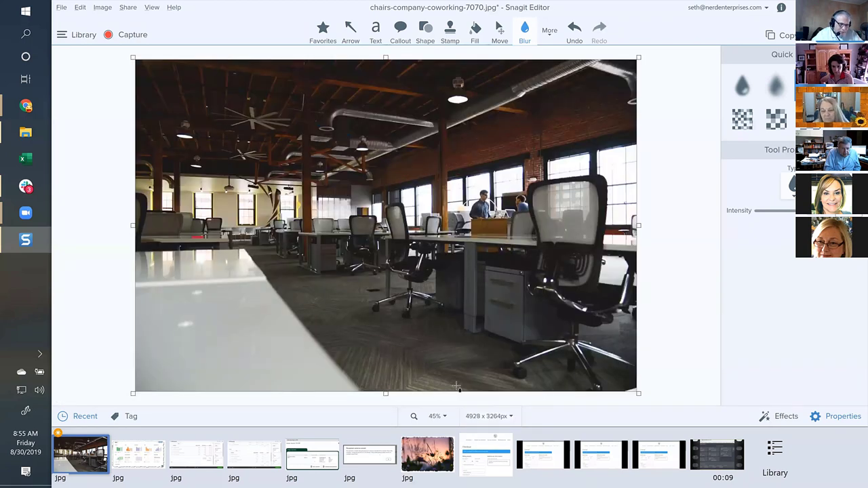
Resize the photo to 800 × 530 px by setting the width to 800 with aspect locked.
{"action": "left_click", "coordinate": [477, 418]}
{"action": "left_click", "coordinate": [510, 337]}
{"action": "type", "text": "800"}
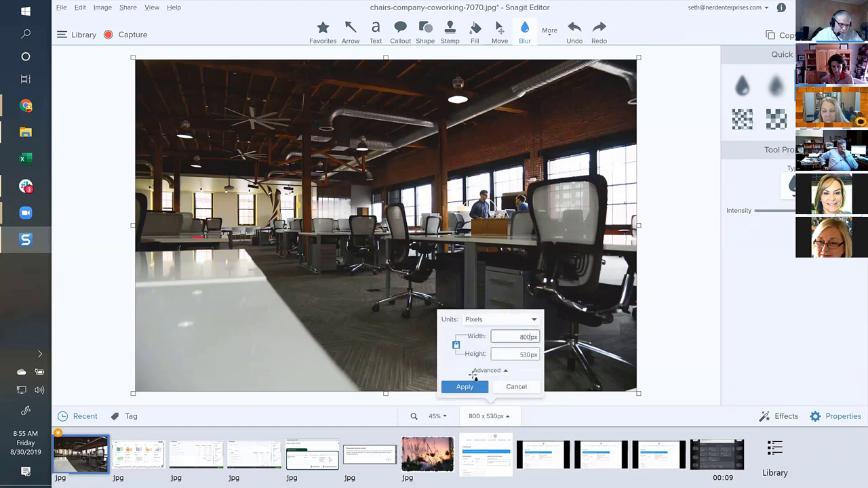
{"action": "left_click", "coordinate": [467, 388]}
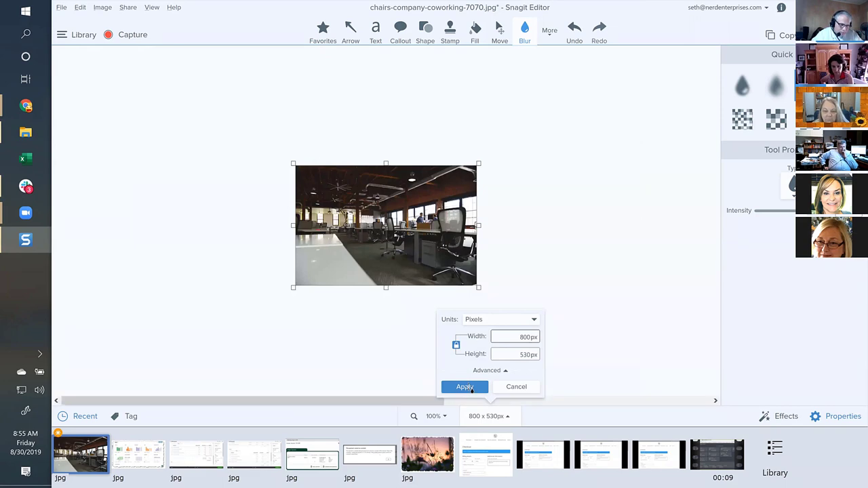
{"action": "left_click", "coordinate": [465, 387]}
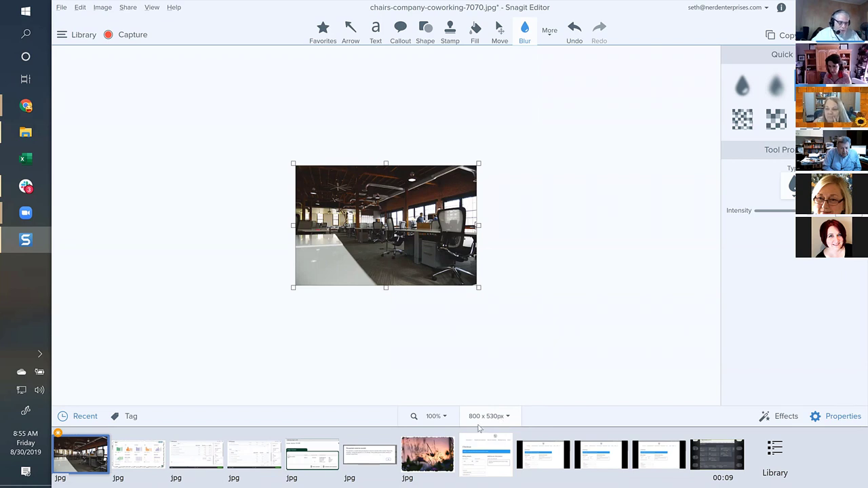
{"action": "left_click", "coordinate": [435, 417]}
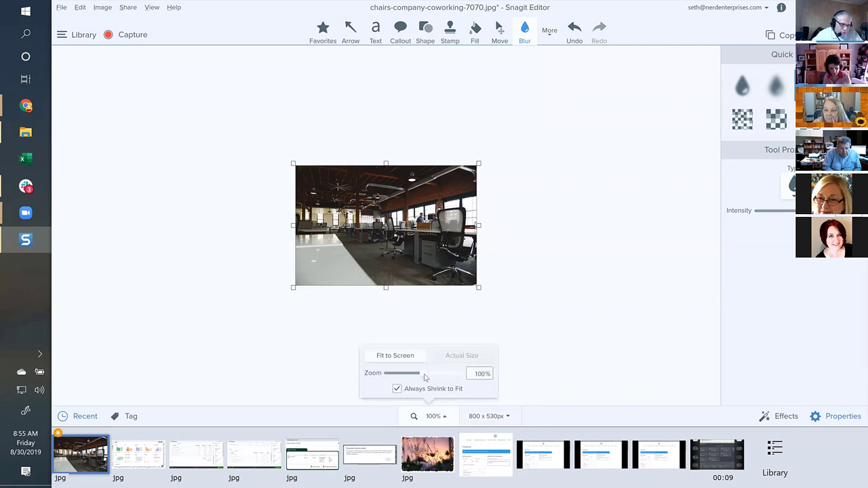
Zoom the 800 × 530 photo from 125% through 150% up to 200%.
{"action": "left_click_drag", "start_coordinate": [425, 377], "coordinate": [453, 374]}
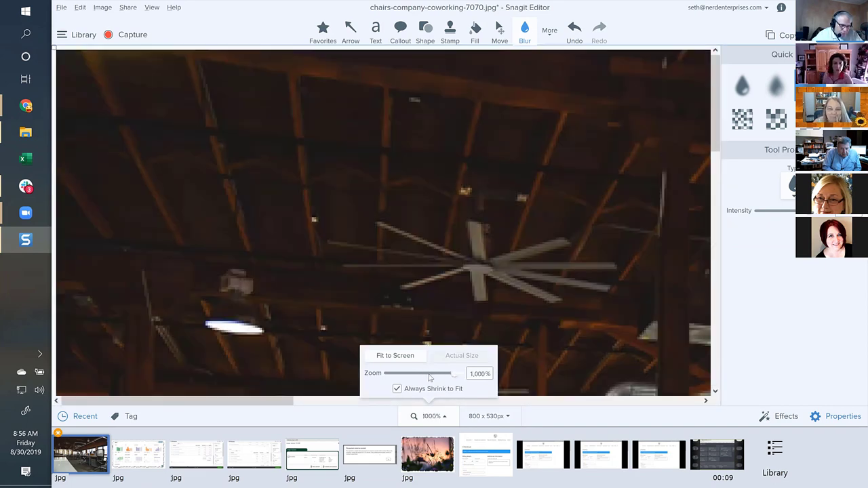
{"action": "double_click", "coordinate": [480, 372]}
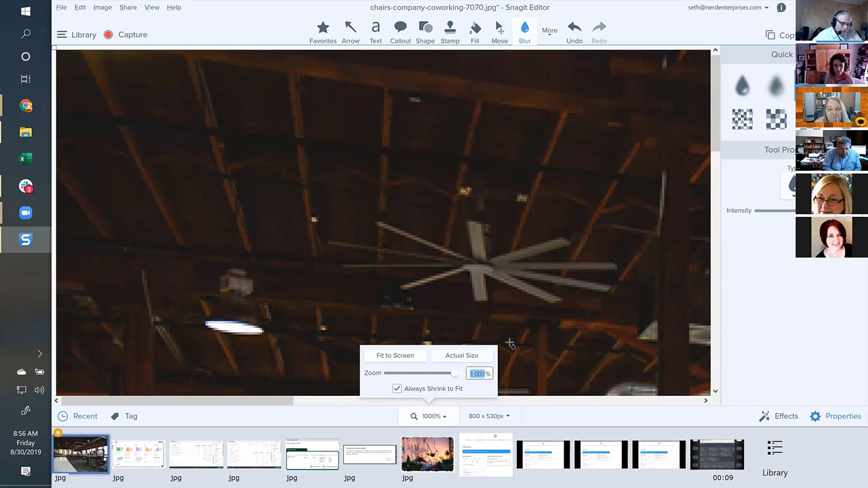
{"action": "type", "text": "150"}
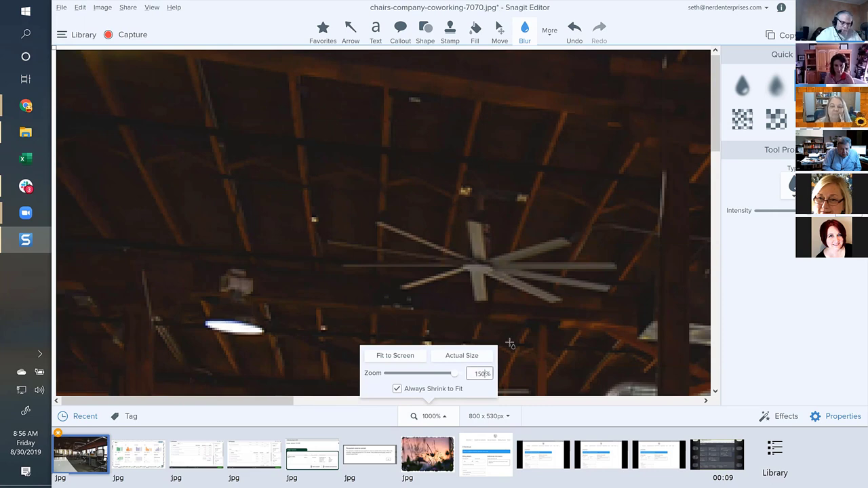
{"action": "key", "text": "Return"}
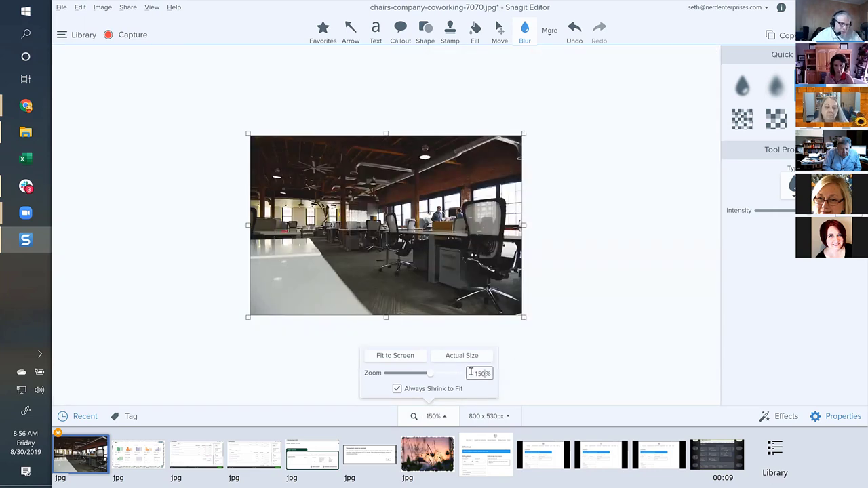
{"action": "double_click", "coordinate": [470, 372]}
{"action": "type", "text": "20"}
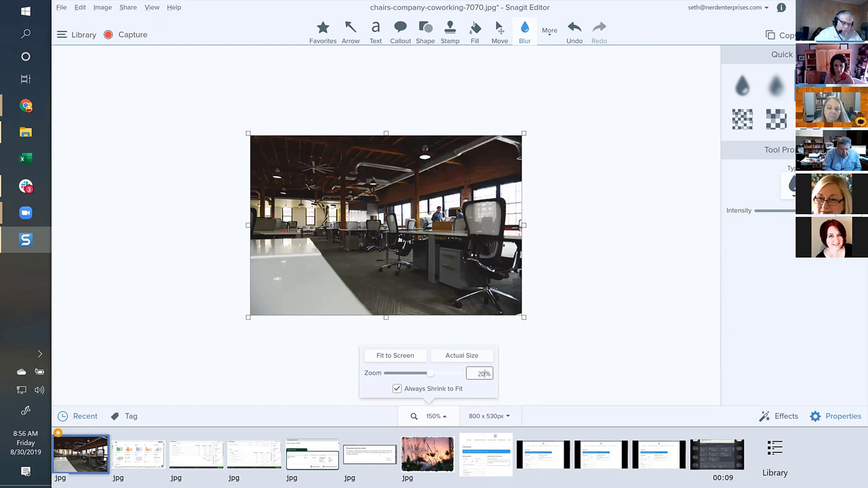
{"action": "type", "text": "0"}
{"action": "key", "text": "Return"}
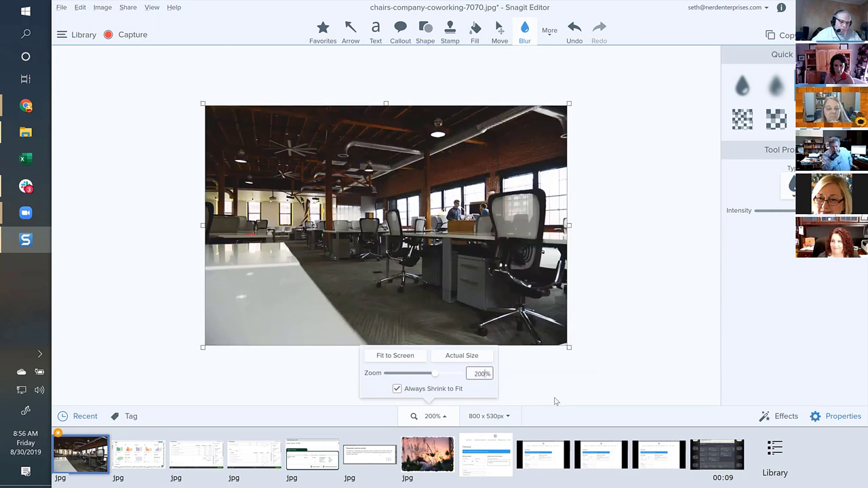
{"action": "left_click", "coordinate": [775, 315]}
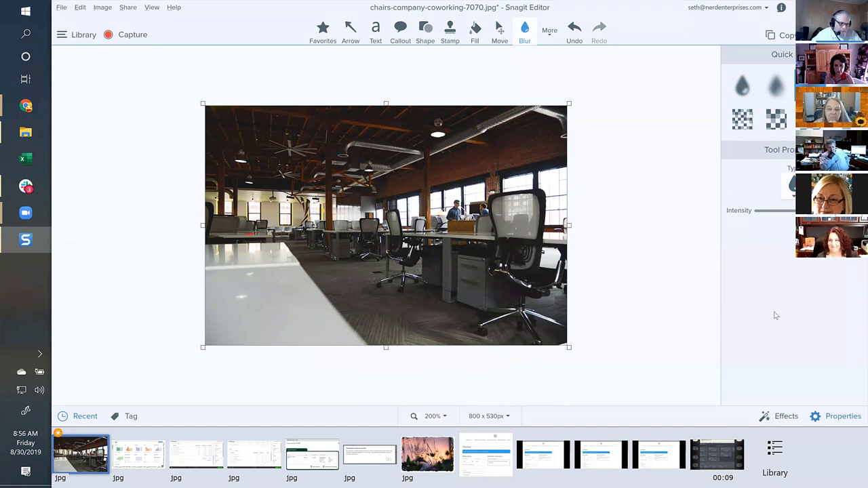
Use the Crop tool to frame an 800 × 398 px area over the top of the photo.
{"action": "left_click", "coordinate": [550, 30]}
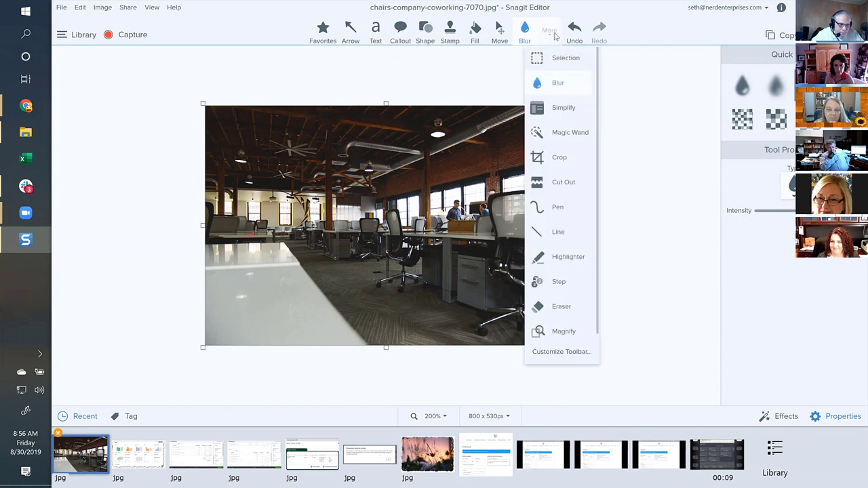
{"action": "left_click", "coordinate": [549, 158]}
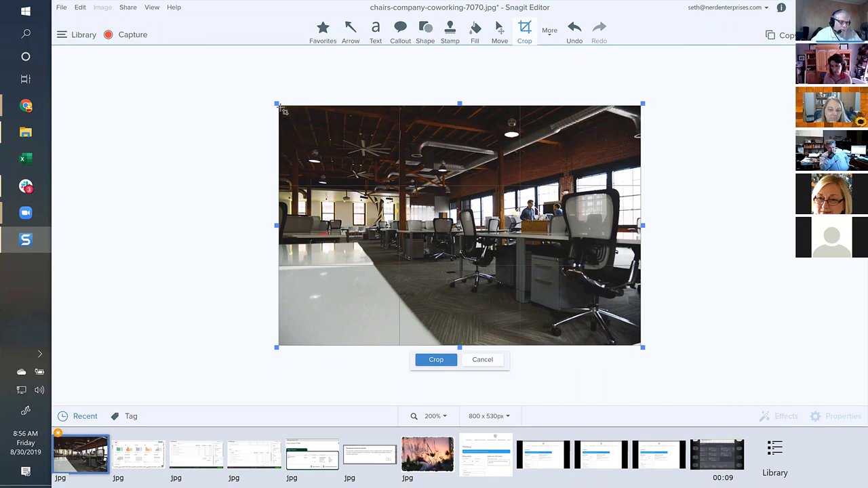
{"action": "left_click_drag", "start_coordinate": [283, 110], "coordinate": [569, 217]}
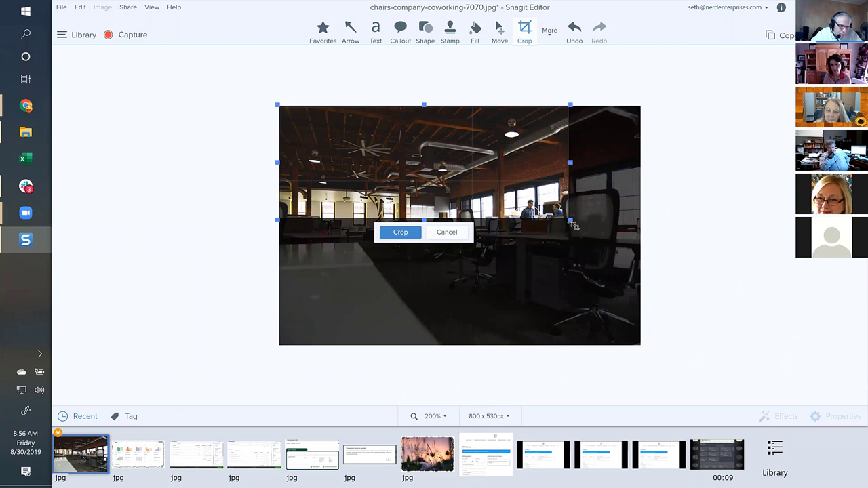
{"action": "left_click_drag", "start_coordinate": [572, 222], "coordinate": [644, 238]}
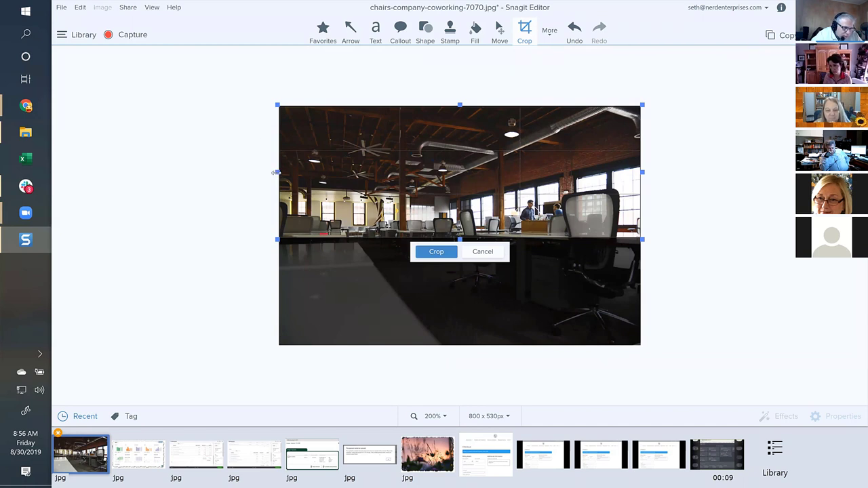
{"action": "left_click_drag", "start_coordinate": [276, 172], "coordinate": [275, 172]}
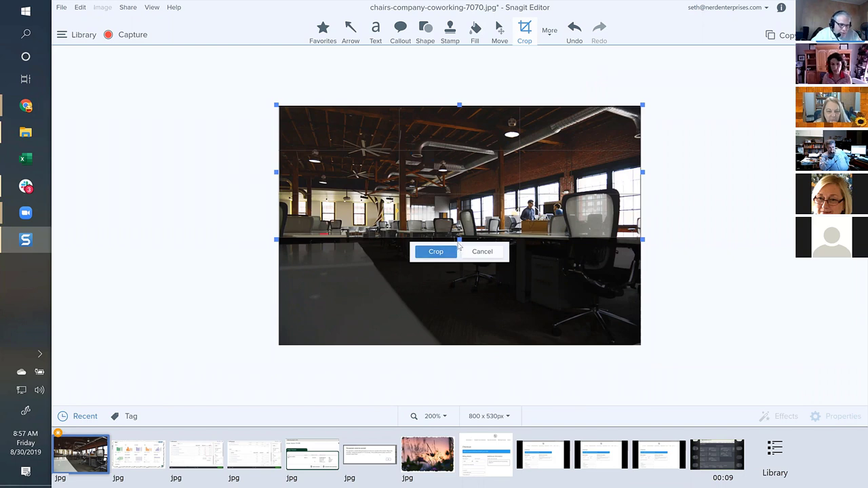
{"action": "left_click_drag", "start_coordinate": [459, 240], "coordinate": [459, 290]}
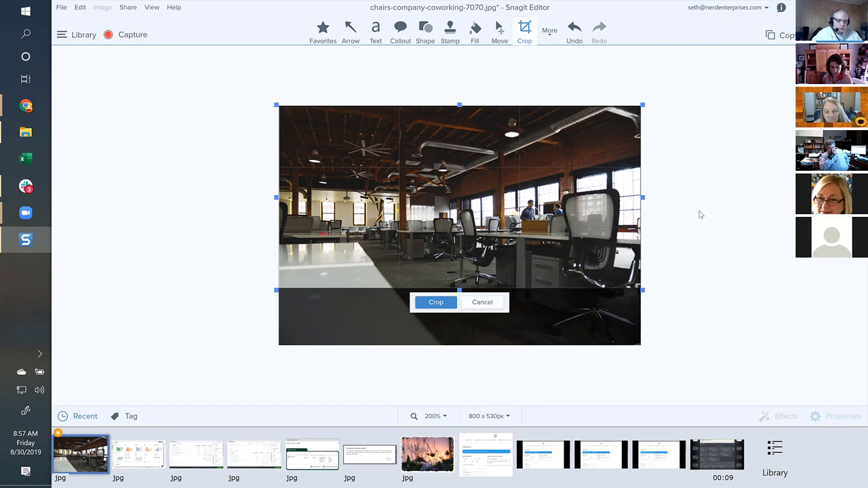
Crop the photo to 800 × 400 px, shifted lower, and start Save As.
{"action": "left_click", "coordinate": [470, 193]}
{"action": "left_click_drag", "start_coordinate": [438, 203], "coordinate": [469, 221]}
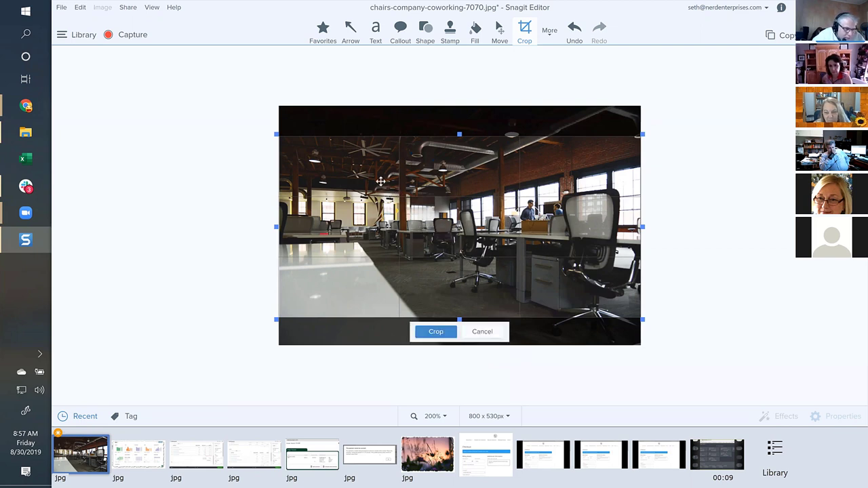
{"action": "left_click_drag", "start_coordinate": [380, 181], "coordinate": [380, 181]}
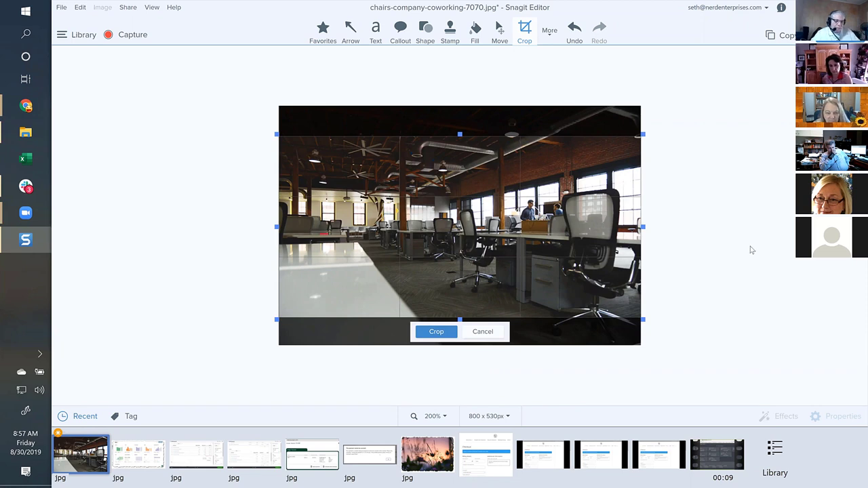
{"action": "left_click", "coordinate": [436, 332]}
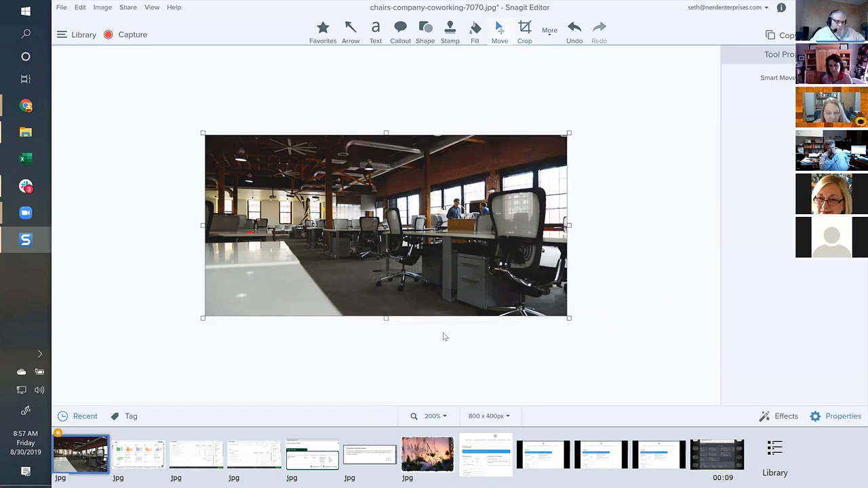
{"action": "left_click", "coordinate": [61, 8]}
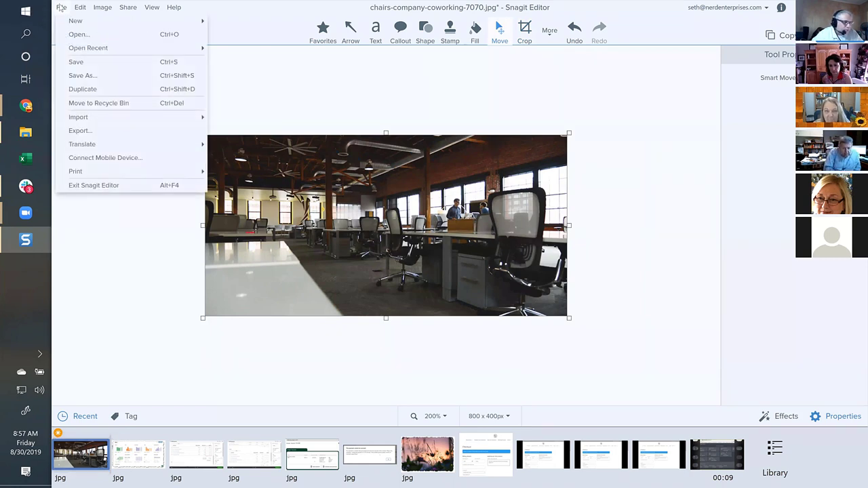
{"action": "left_click", "coordinate": [86, 79]}
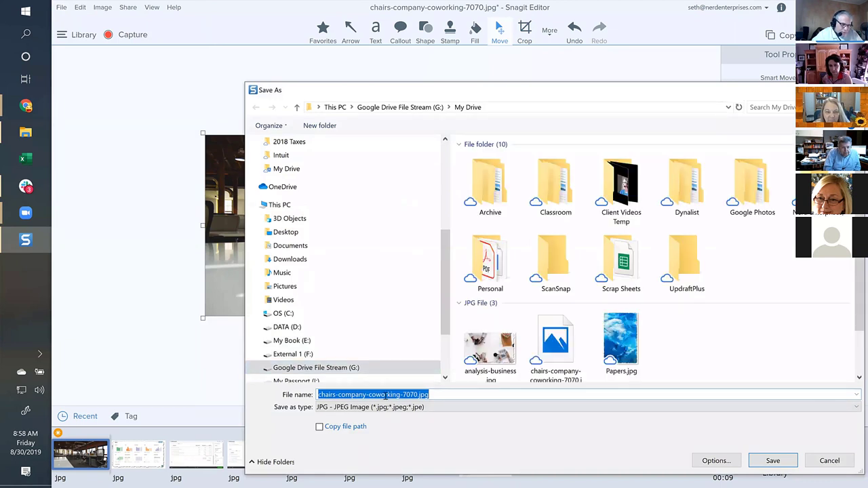
Save the cropped photo to My Drive as Previous-Zooms.jpg.
{"action": "left_click", "coordinate": [385, 394]}
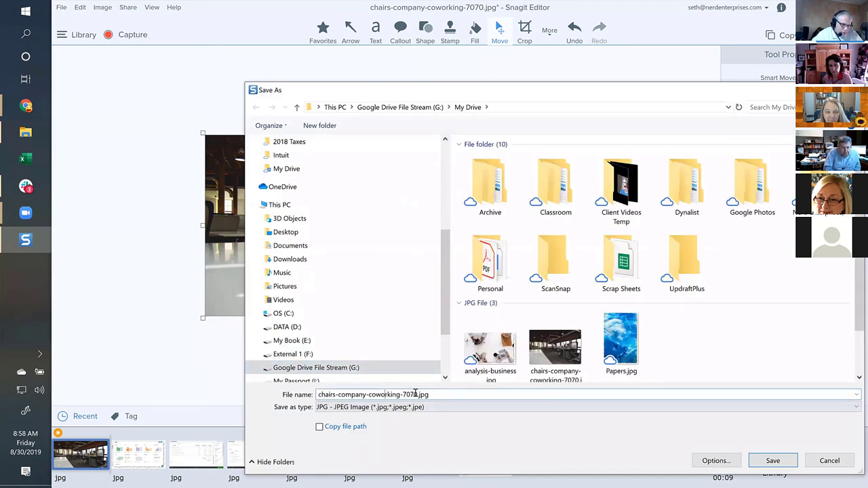
{"action": "left_click_drag", "start_coordinate": [417, 394], "coordinate": [320, 397]}
{"action": "type", "text": "Previous-"}
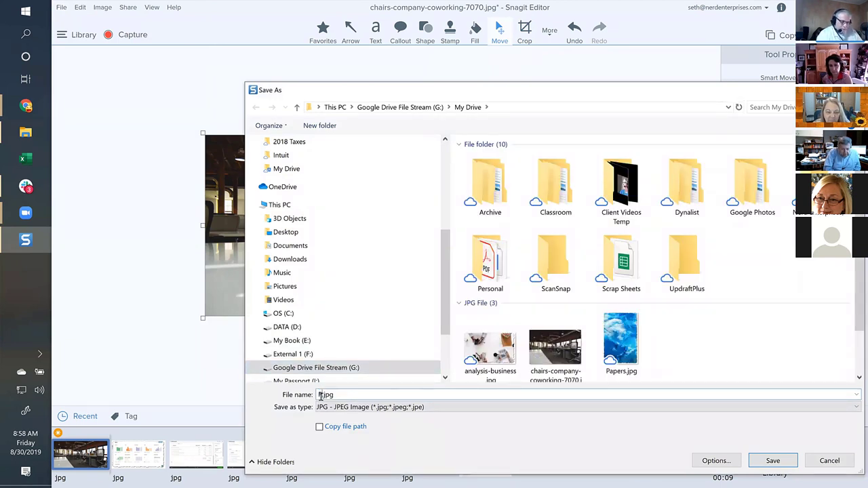
{"action": "type", "text": "Zooms"}
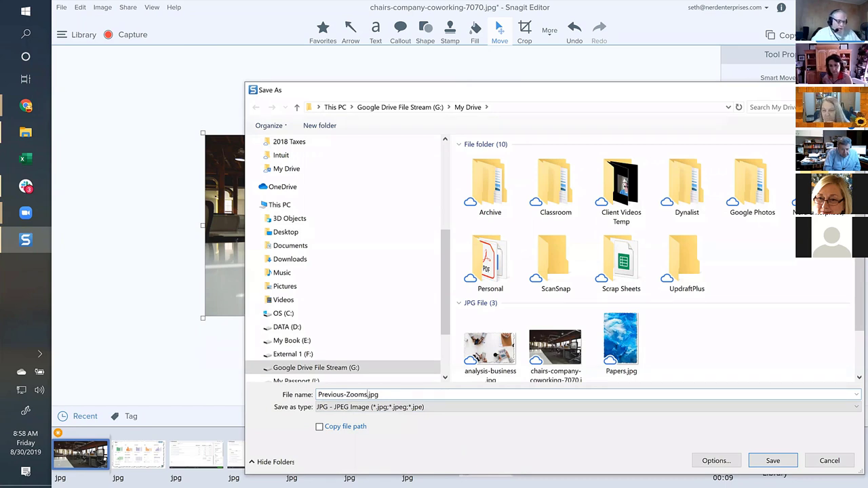
{"action": "key", "text": "ctrl+a"}
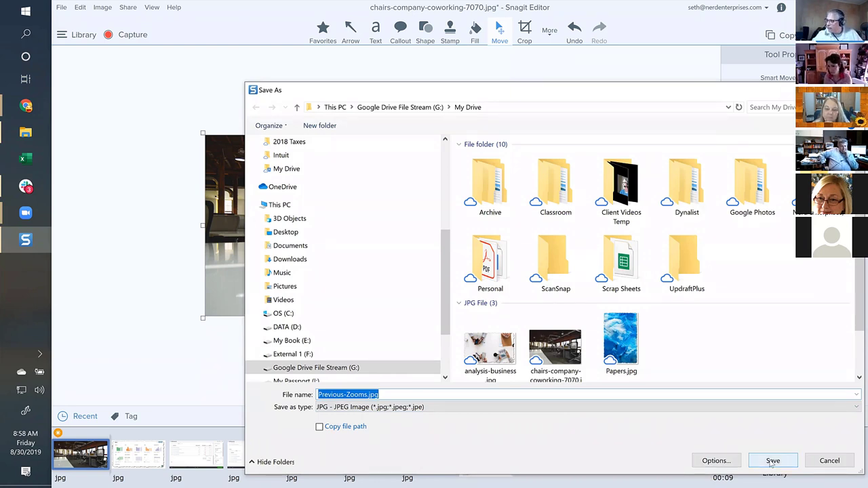
{"action": "left_click", "coordinate": [772, 461]}
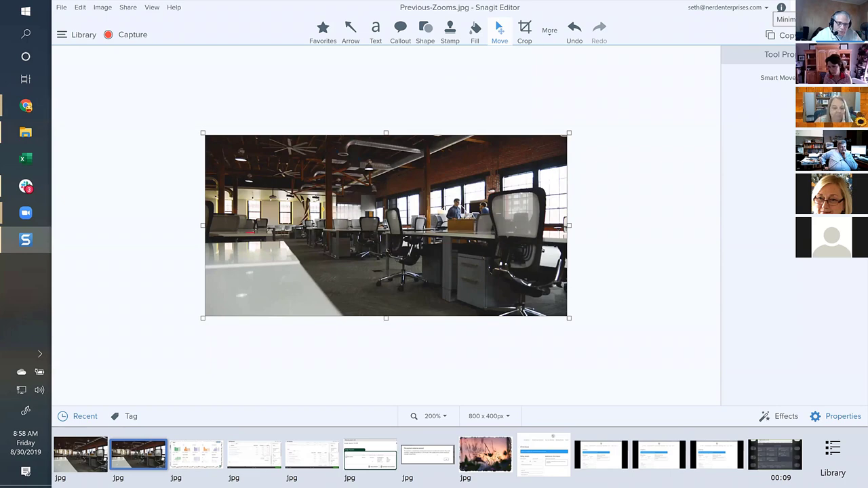
Minimize Snagit and choose Upload a New File for the Feature section's image.
{"action": "left_click", "coordinate": [793, 6]}
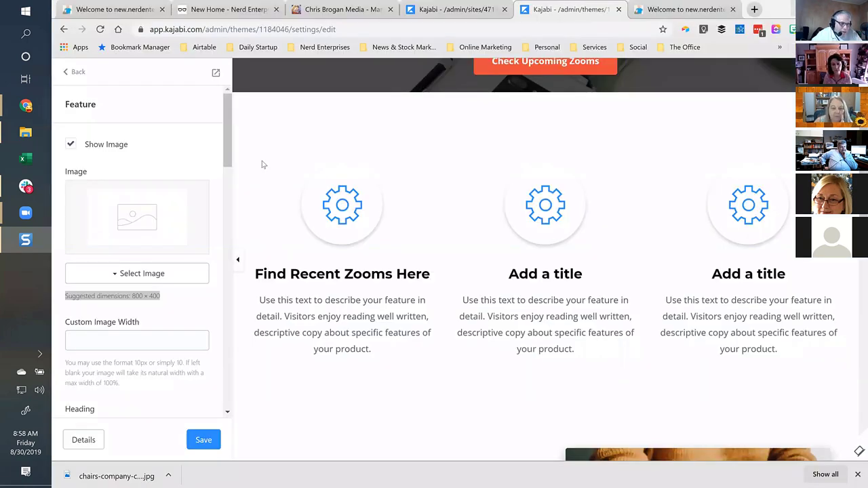
{"action": "left_click", "coordinate": [143, 276]}
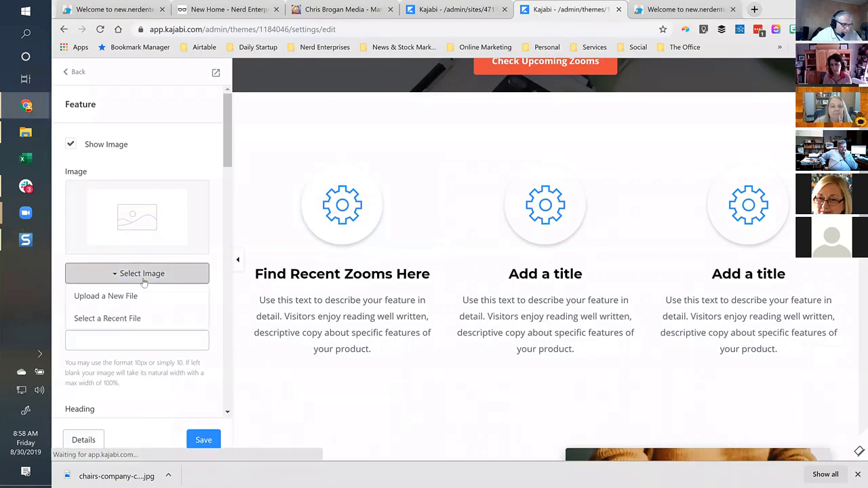
{"action": "left_click", "coordinate": [105, 298]}
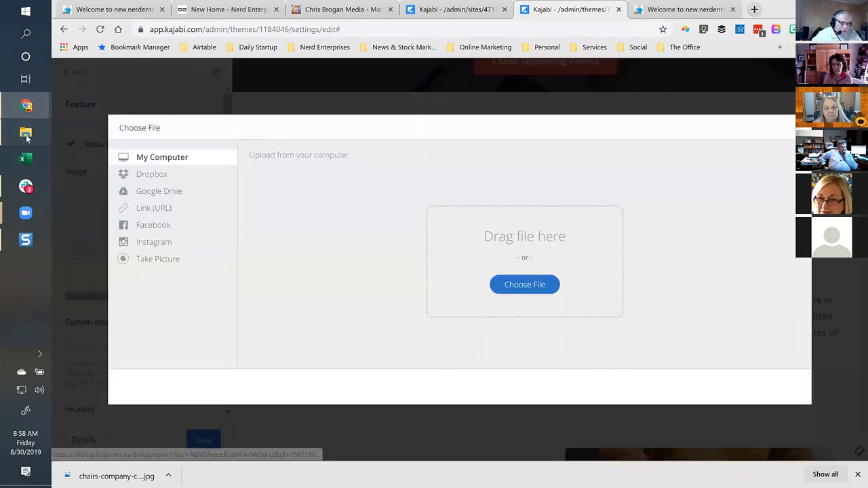
{"action": "left_click", "coordinate": [27, 136]}
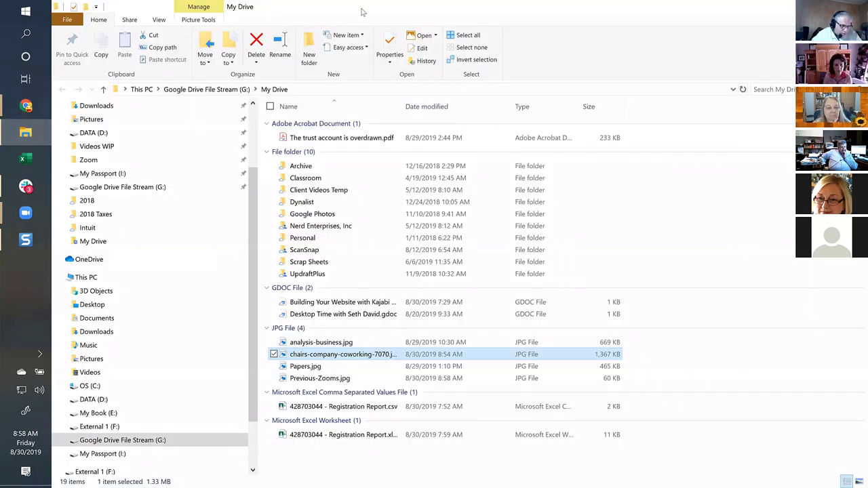
{"action": "left_click", "coordinate": [329, 379]}
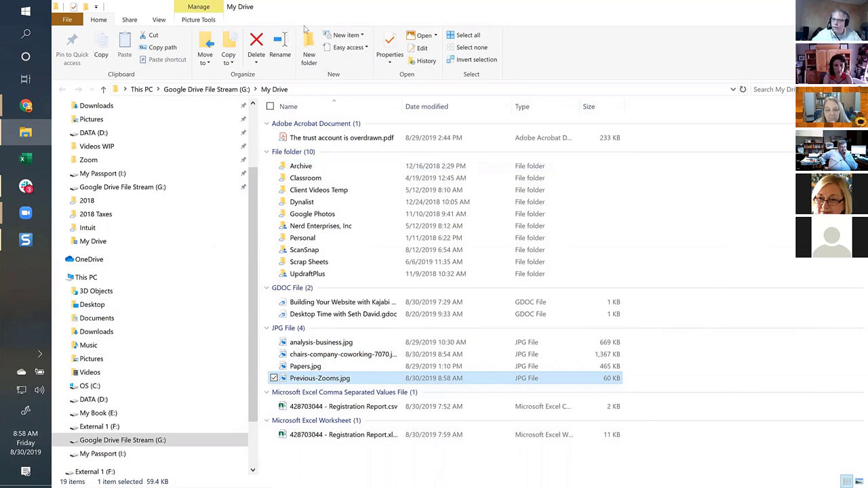
{"action": "key", "text": "alt+Tab"}
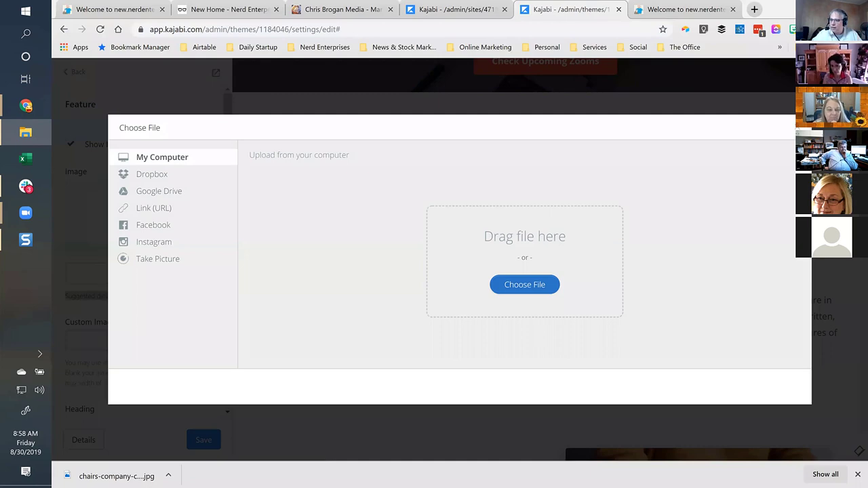
Upload Previous-Zooms.jpg as the Find Recent Zooms Here image and save the section.
{"action": "left_click_drag", "start_coordinate": [405, 248], "coordinate": [484, 279]}
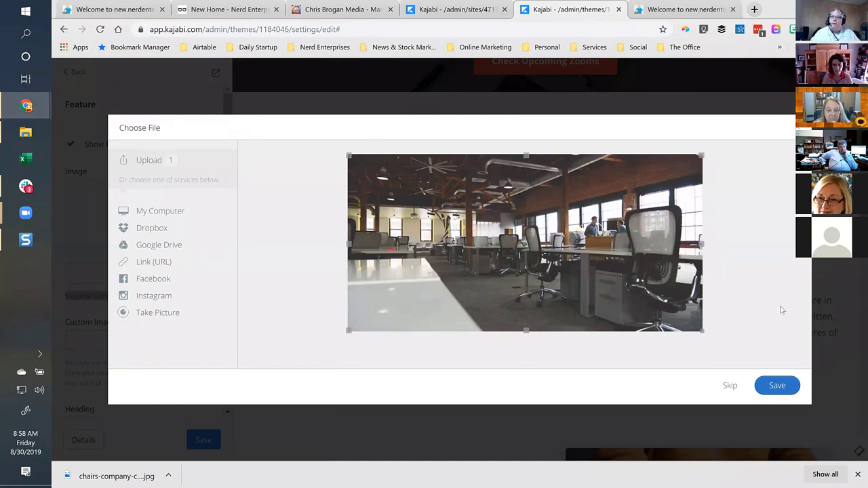
{"action": "left_click", "coordinate": [780, 384]}
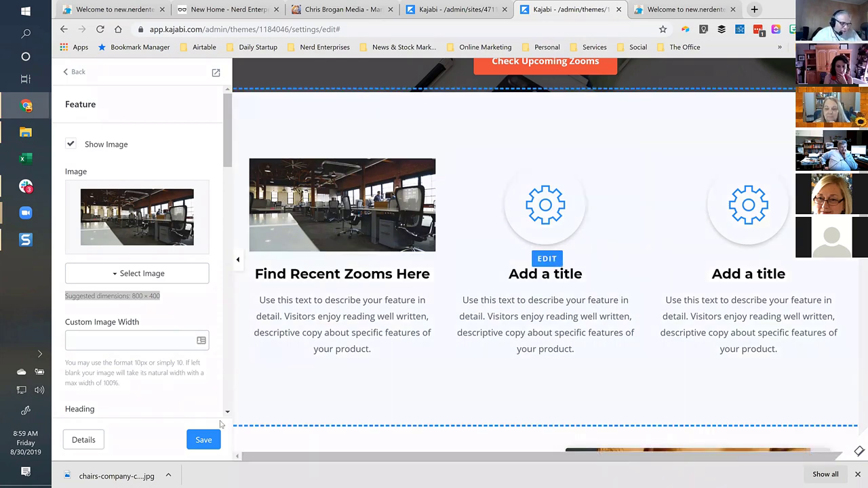
{"action": "left_click", "coordinate": [200, 440]}
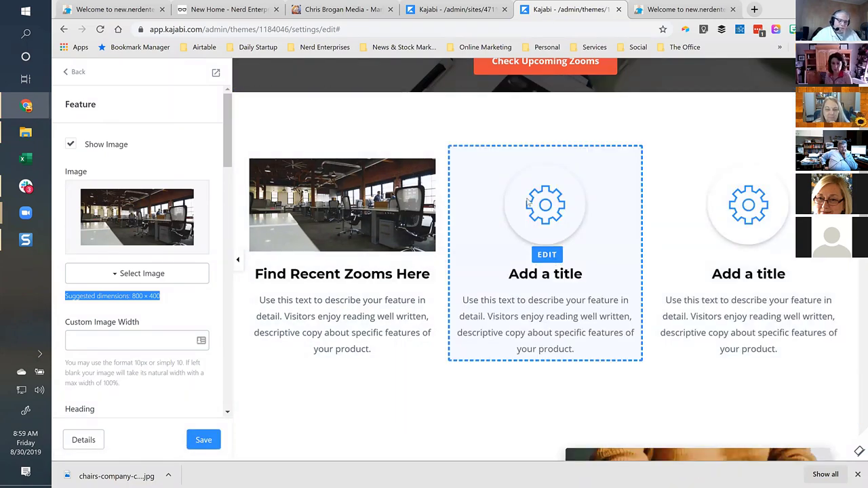
Keep the feature's action set to Go to a URL and bring up the live Nerd Enterprises site.
{"action": "left_click", "coordinate": [146, 339]}
{"action": "scroll", "coordinate": [119, 217], "scroll_direction": "down", "scroll_amount": 2}
{"action": "scroll", "coordinate": [119, 210], "scroll_direction": "down", "scroll_amount": 4}
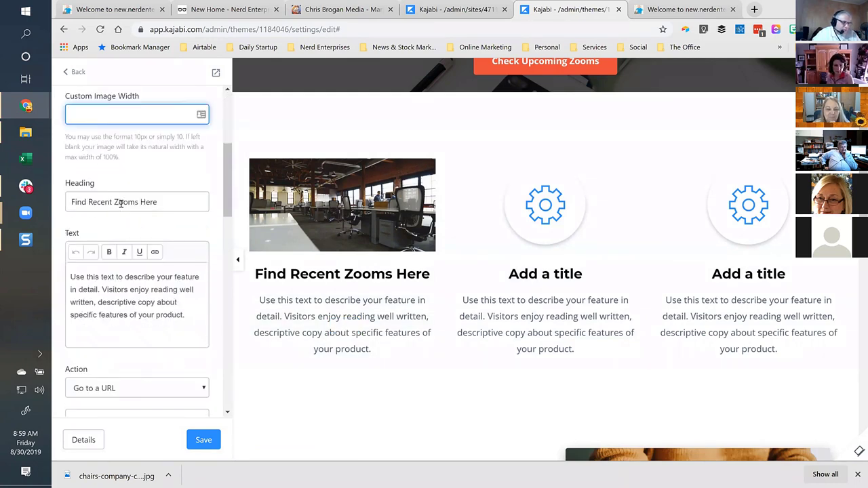
{"action": "scroll", "coordinate": [135, 189], "scroll_direction": "down", "scroll_amount": 2}
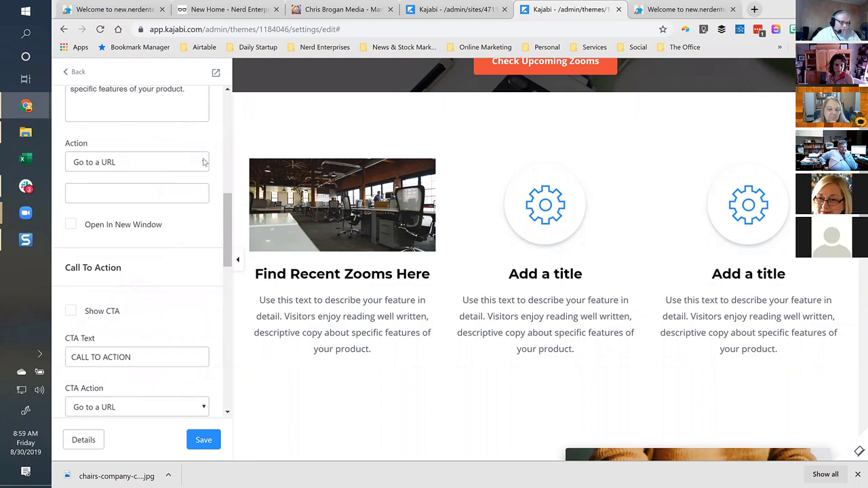
{"action": "left_click", "coordinate": [202, 162]}
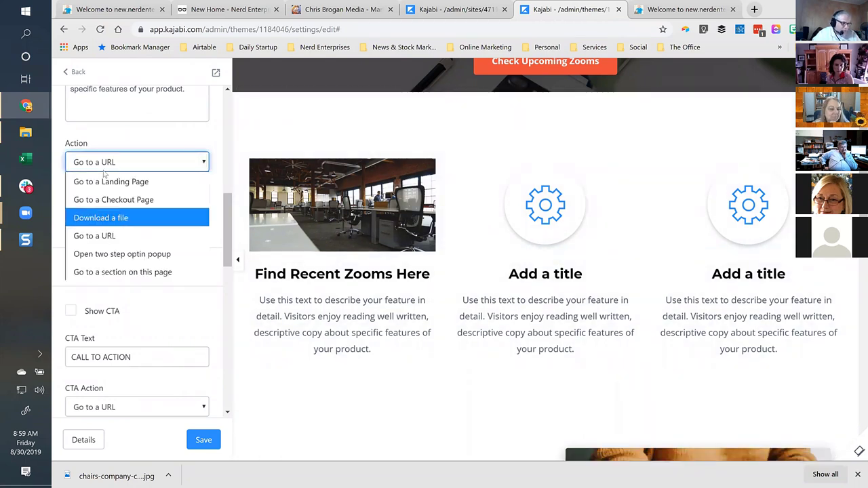
{"action": "left_click", "coordinate": [88, 237]}
{"action": "left_click", "coordinate": [686, 9]}
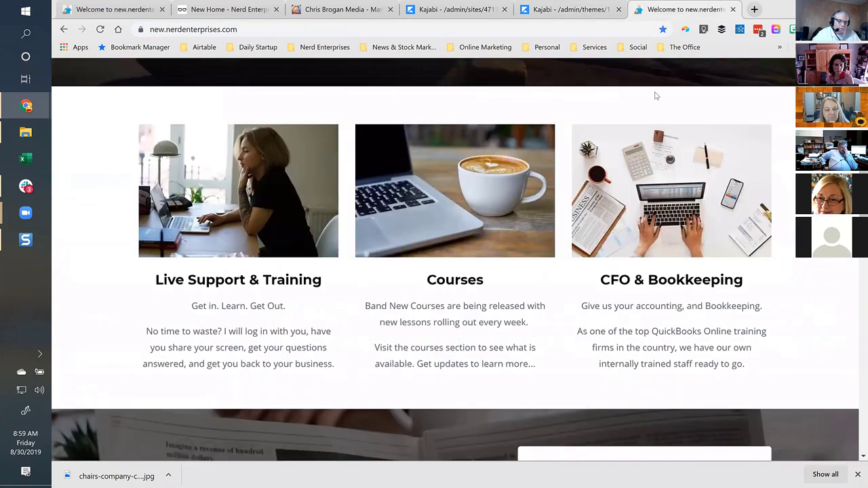
Open the Nerd Buzz product page (/products/nerd-buzz) in a new tab and copy its address.
{"action": "scroll", "coordinate": [664, 105], "scroll_direction": "up", "scroll_amount": 8}
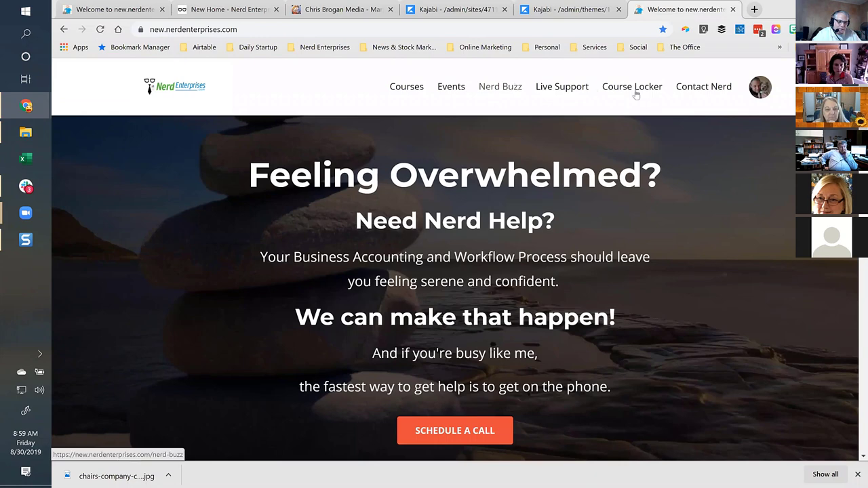
{"action": "left_click", "coordinate": [500, 91]}
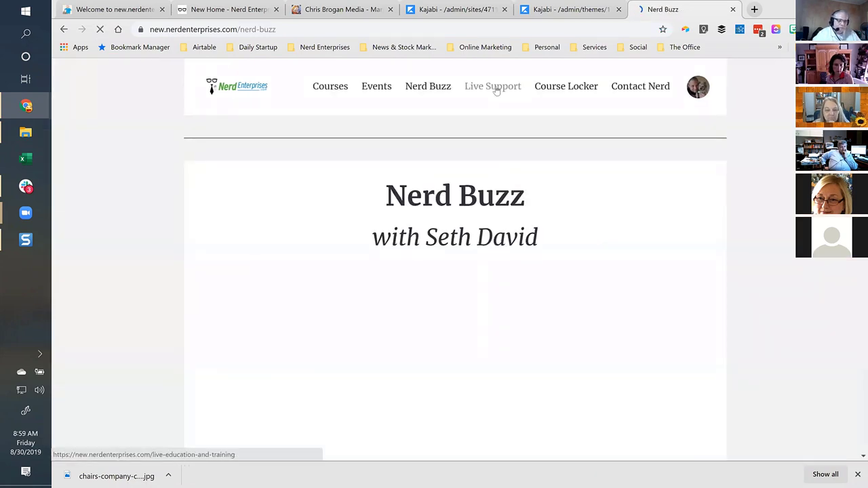
{"action": "scroll", "coordinate": [532, 205], "scroll_direction": "down", "scroll_amount": 2}
{"action": "scroll", "coordinate": [531, 206], "scroll_direction": "down", "scroll_amount": 3}
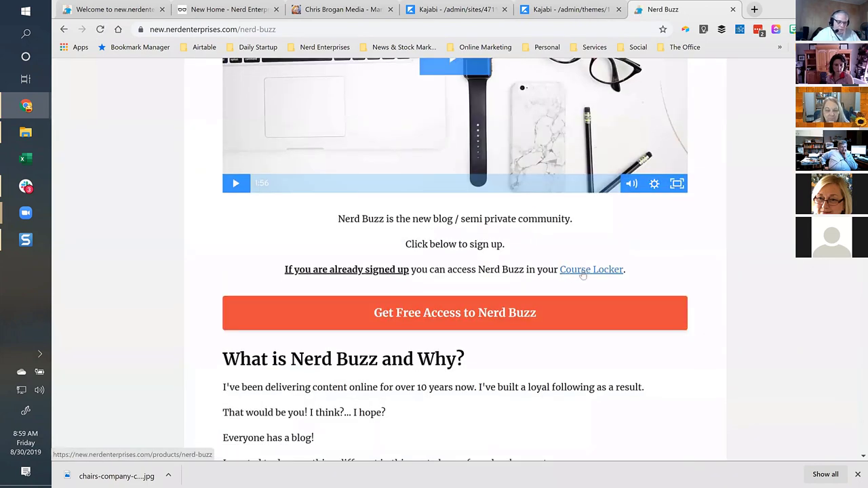
{"action": "left_click", "coordinate": [583, 271]}
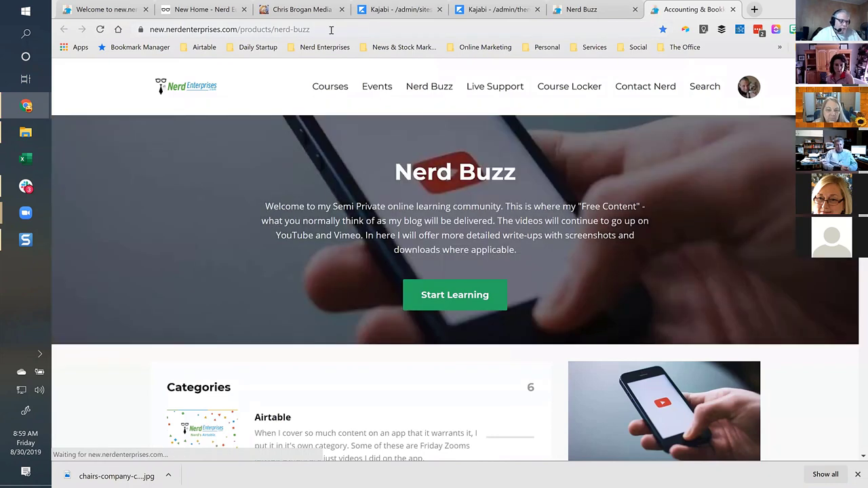
{"action": "left_click", "coordinate": [365, 33]}
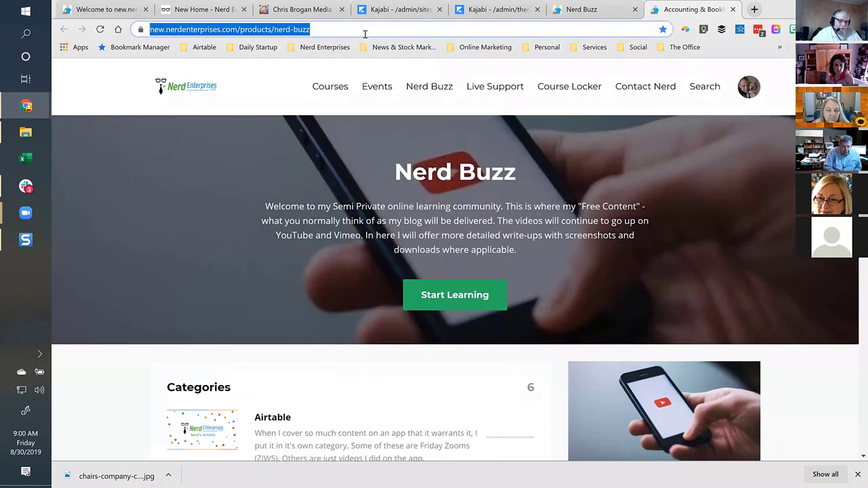
{"action": "left_click", "coordinate": [605, 11]}
Paste the Nerd Buzz address into the feature's URL field and trim it to /products/nerd-buzz.
{"action": "left_click", "coordinate": [490, 15]}
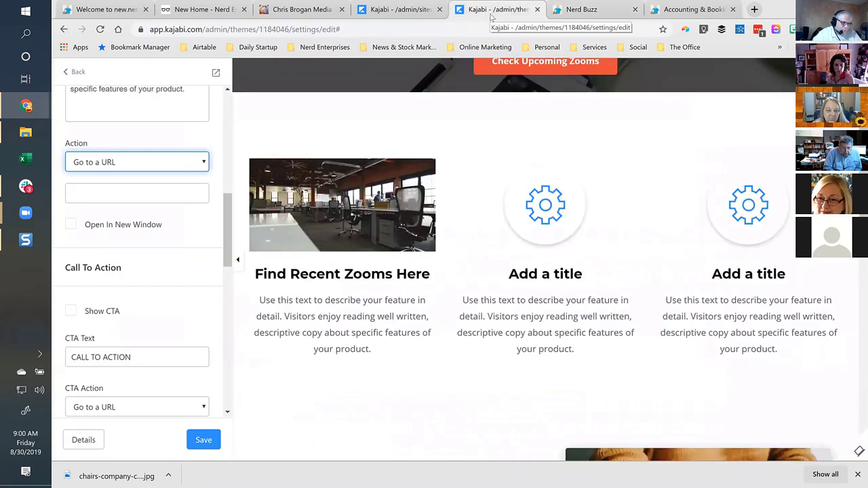
{"action": "left_click", "coordinate": [118, 196]}
{"action": "key", "text": "ctrl+v"}
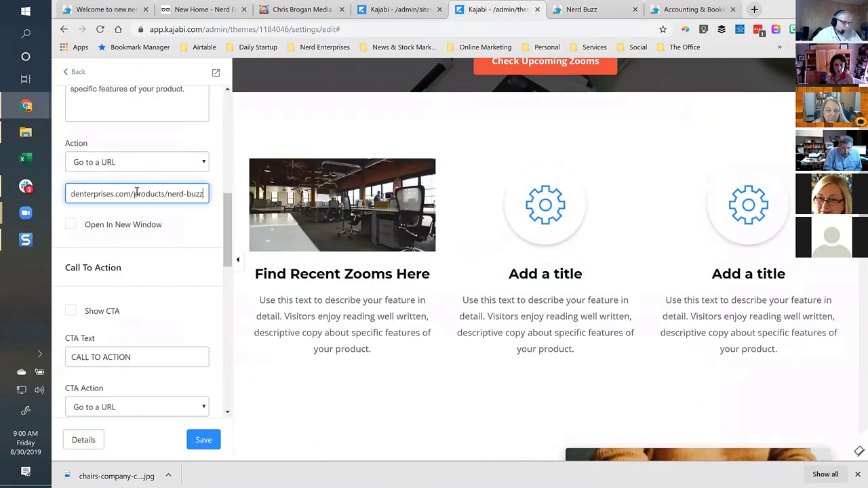
{"action": "key", "text": "Home"}
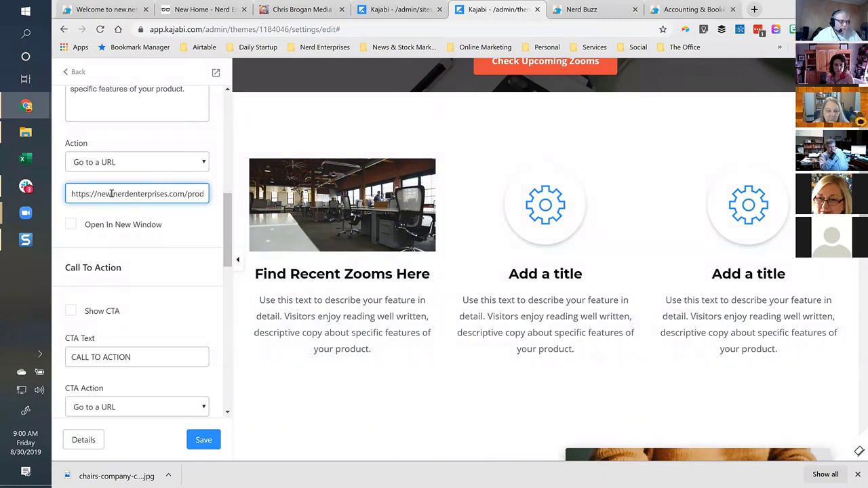
{"action": "left_click", "coordinate": [114, 193]}
{"action": "type", "text": "."}
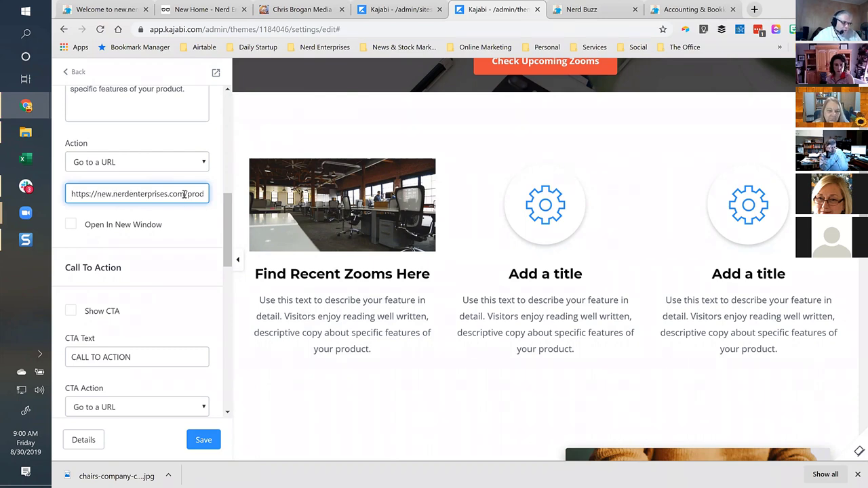
{"action": "left_click_drag", "start_coordinate": [141, 196], "coordinate": [66, 196]}
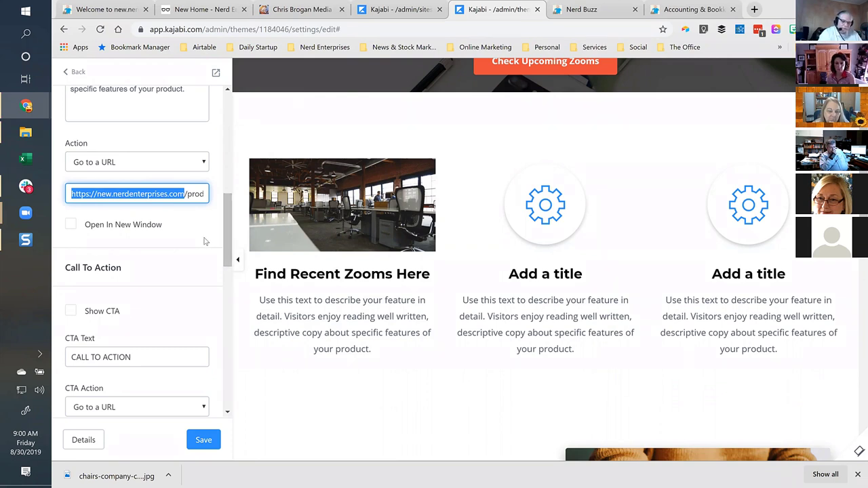
{"action": "key", "text": "BackSpace"}
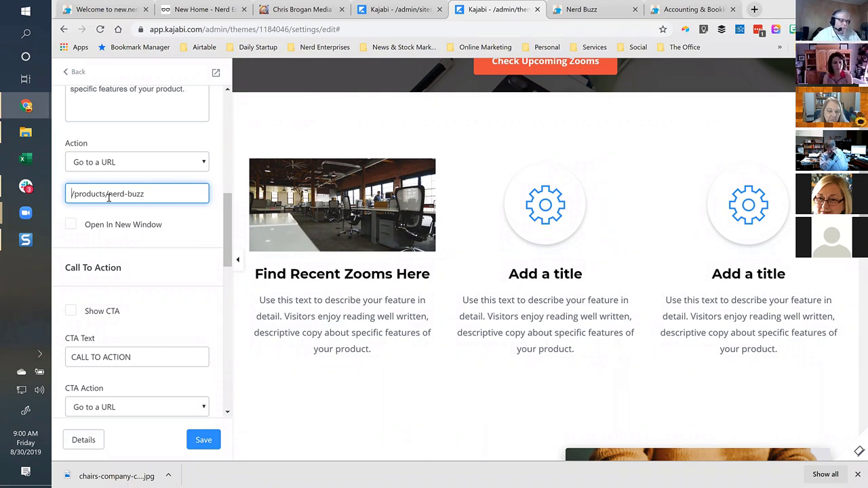
Make the link open in a new window, save the feature, and return to the section list.
{"action": "left_click", "coordinate": [72, 224]}
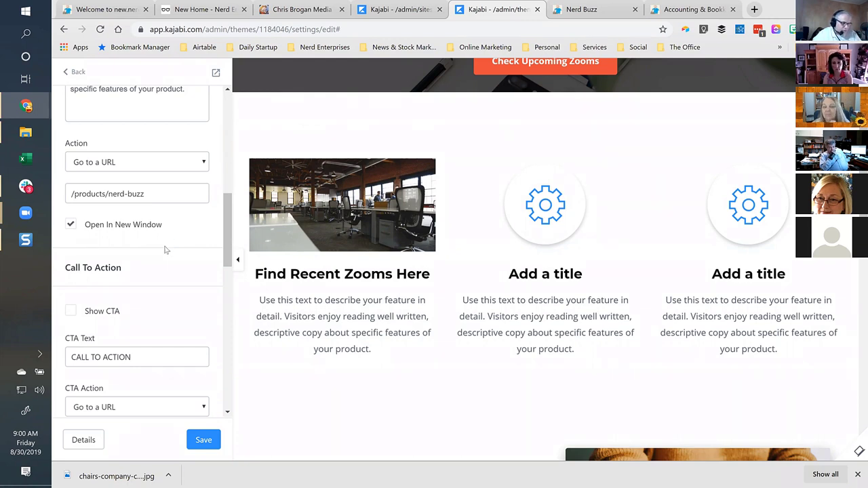
{"action": "scroll", "coordinate": [164, 247], "scroll_direction": "down", "scroll_amount": 3}
{"action": "scroll", "coordinate": [165, 246], "scroll_direction": "up", "scroll_amount": 2}
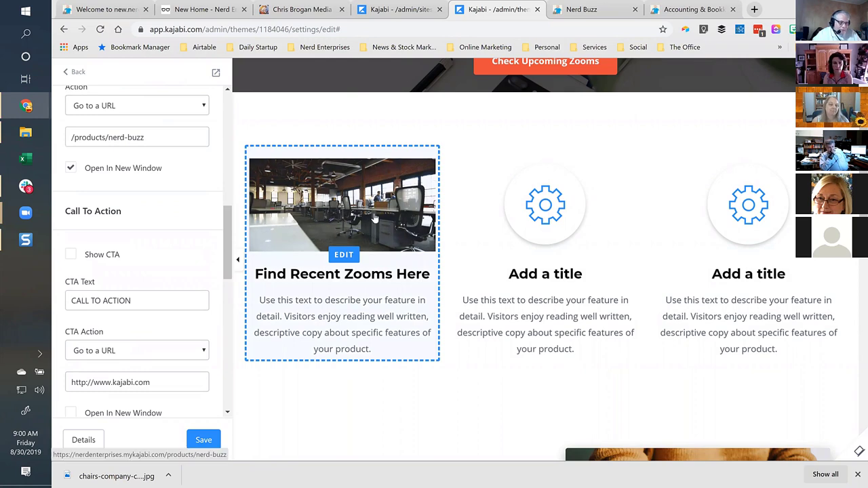
{"action": "left_click", "coordinate": [212, 441]}
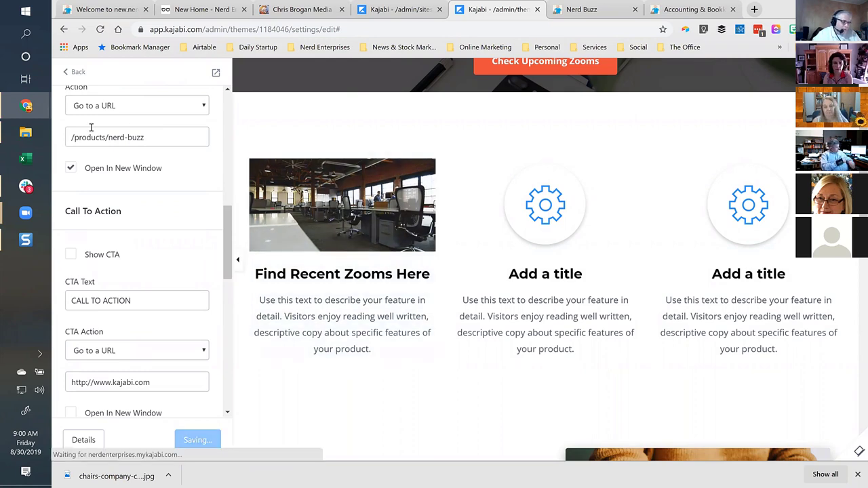
{"action": "scroll", "coordinate": [89, 127], "scroll_direction": "up", "scroll_amount": 3}
{"action": "left_click", "coordinate": [75, 72]}
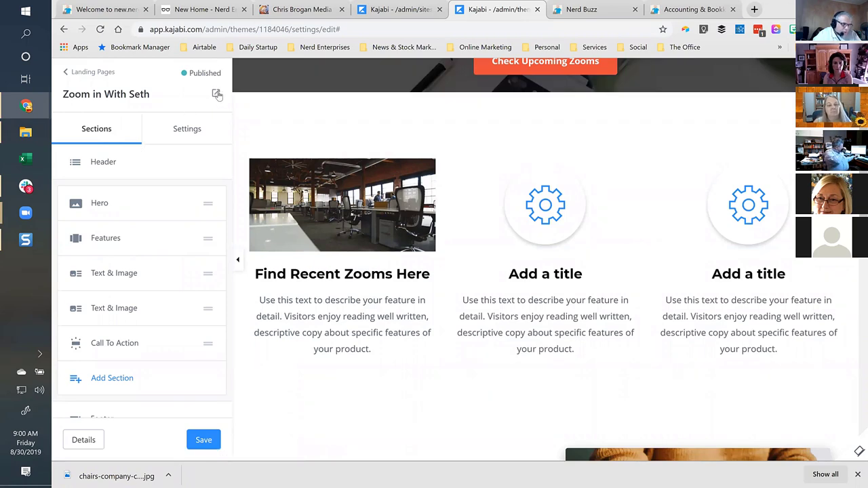
{"action": "left_click", "coordinate": [216, 95]}
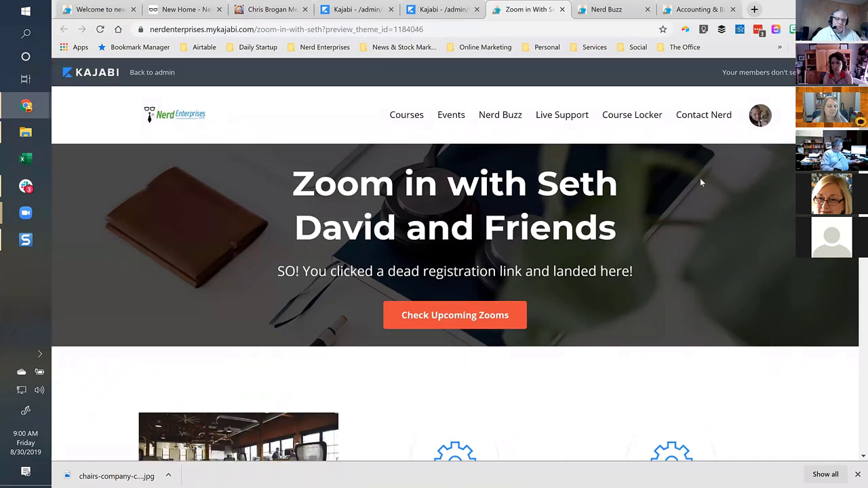
In the preview, confirm the office image in the feature cards opens the Nerd Buzz page.
{"action": "scroll", "coordinate": [702, 181], "scroll_direction": "down", "scroll_amount": 2}
{"action": "scroll", "coordinate": [702, 186], "scroll_direction": "down", "scroll_amount": 3}
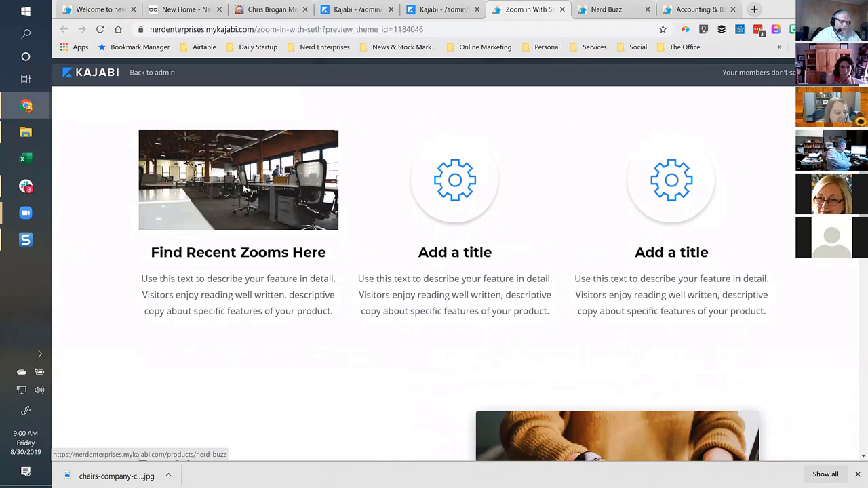
{"action": "left_click", "coordinate": [244, 189]}
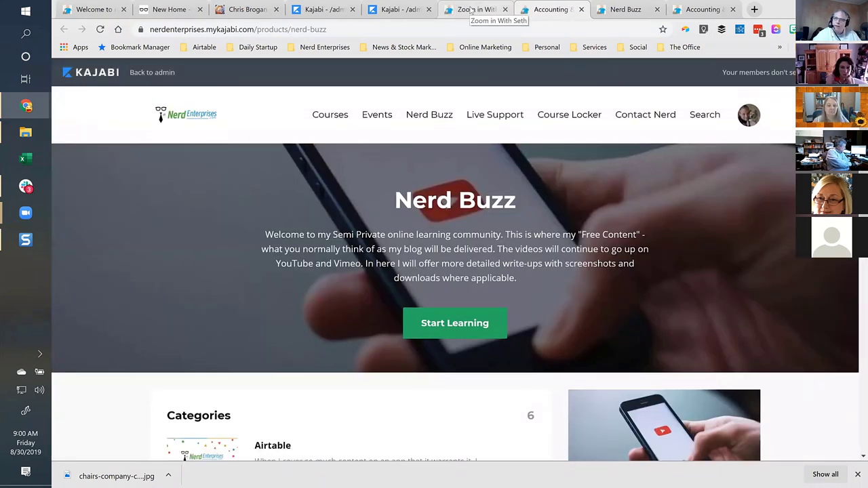
{"action": "left_click", "coordinate": [470, 10]}
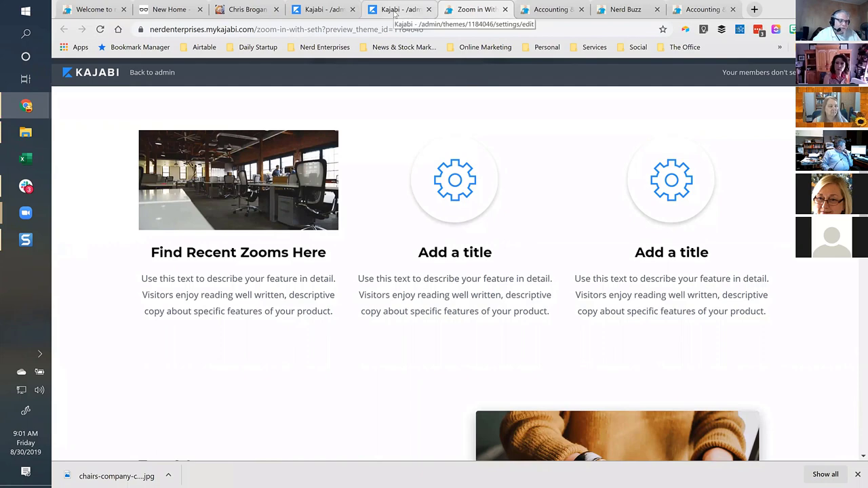
{"action": "left_click", "coordinate": [395, 14]}
Replace the feature description with 'You will need to log in or create an account first.'.
{"action": "left_click", "coordinate": [325, 10]}
{"action": "left_click", "coordinate": [385, 10]}
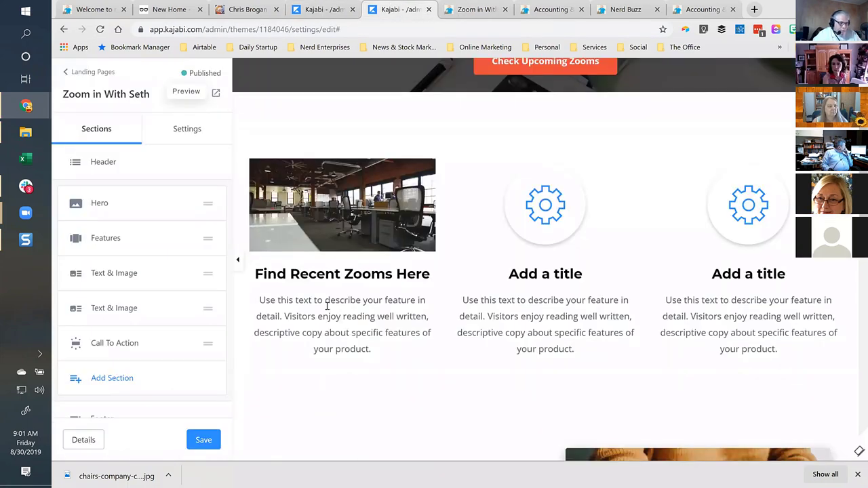
{"action": "left_click", "coordinate": [344, 325]}
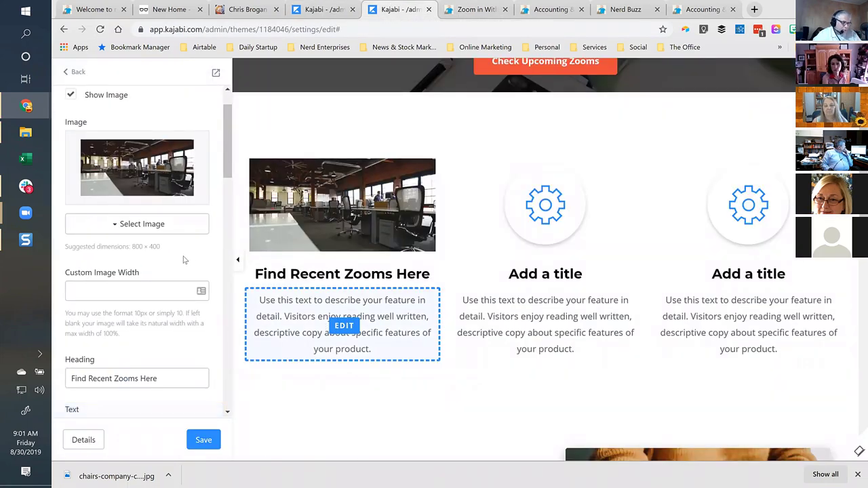
{"action": "scroll", "coordinate": [155, 301], "scroll_direction": "down", "scroll_amount": 3}
{"action": "scroll", "coordinate": [155, 302], "scroll_direction": "down", "scroll_amount": 1}
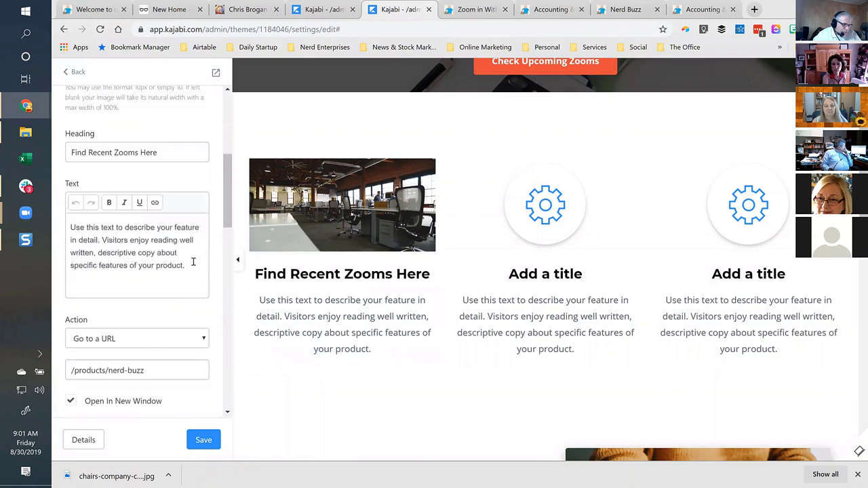
{"action": "triple_click", "coordinate": [86, 229]}
{"action": "type", "text": "You will need to log in"}
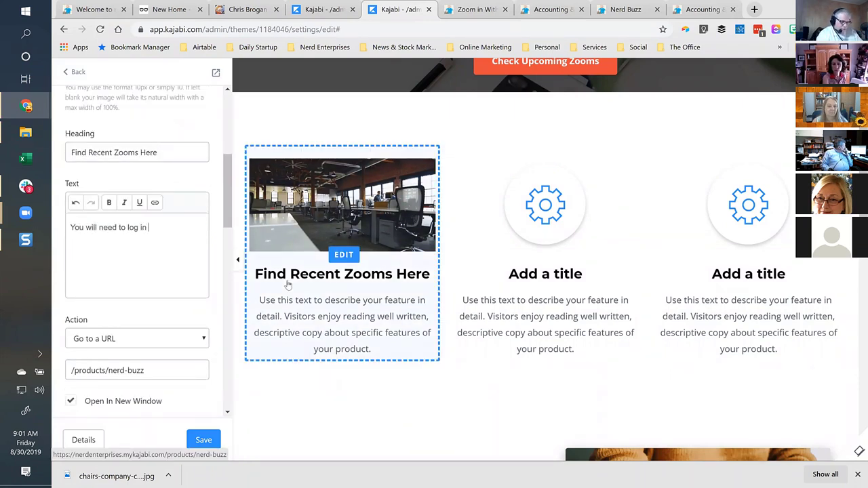
{"action": "type", "text": " or create an account first. Don't worry! It's free!"}
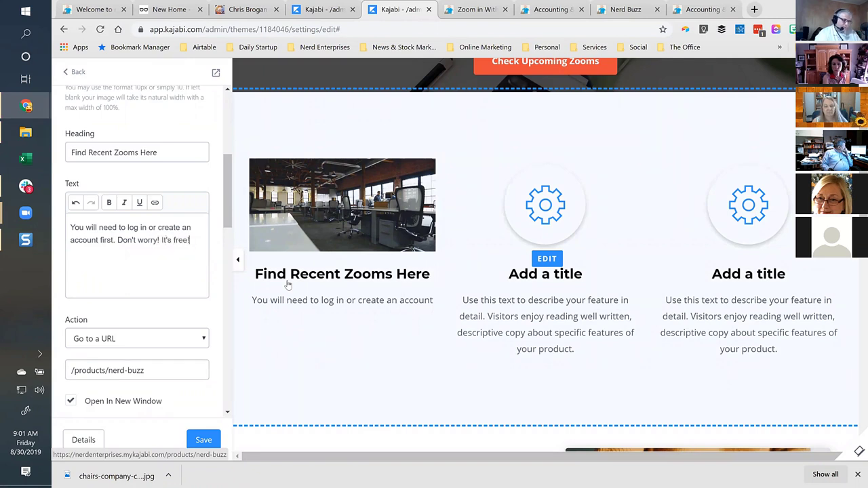
Make 'It's free!' bold in the description and save the section.
{"action": "left_click_drag", "start_coordinate": [190, 240], "coordinate": [161, 240]}
{"action": "left_click", "coordinate": [109, 202]}
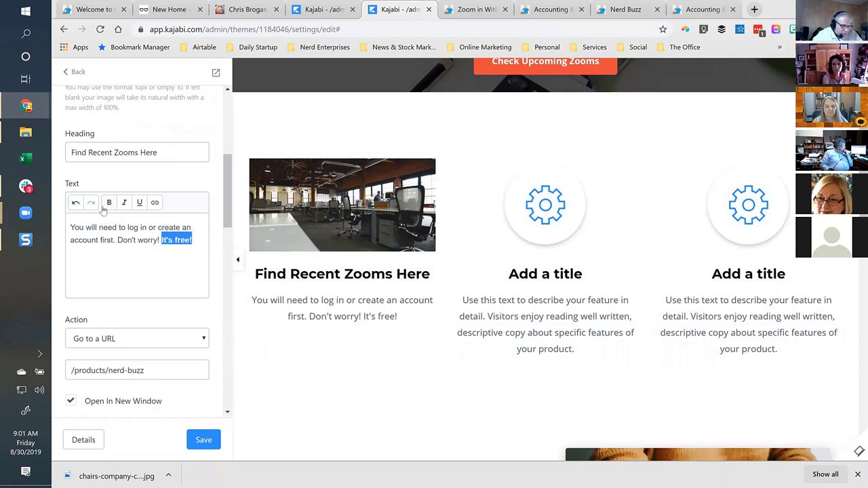
{"action": "left_click", "coordinate": [189, 271]}
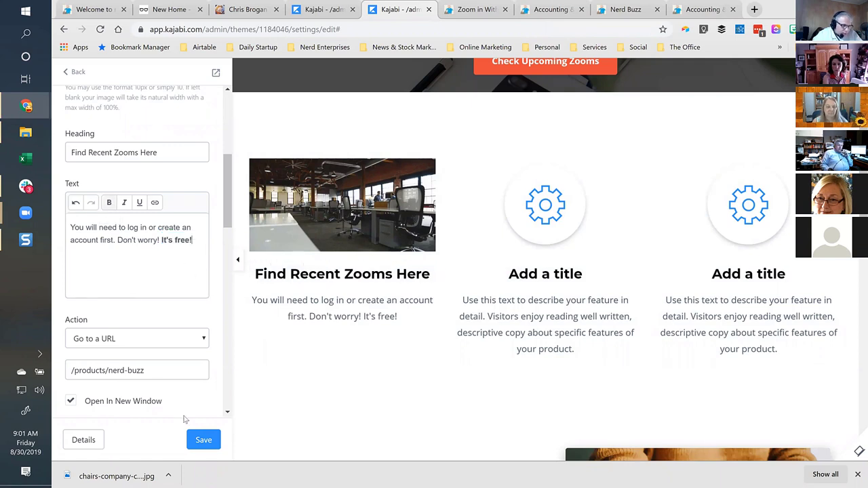
{"action": "left_click", "coordinate": [204, 440]}
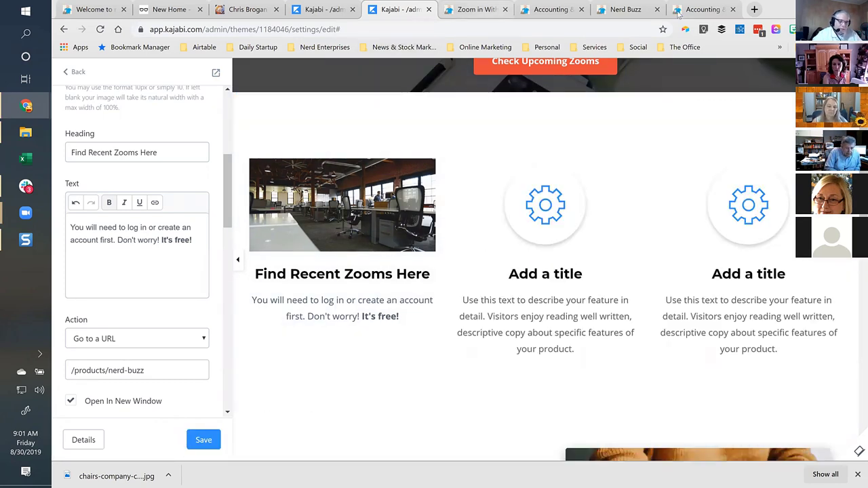
Close the duplicate Nerd Buzz product page tabs.
{"action": "left_click", "coordinate": [700, 12]}
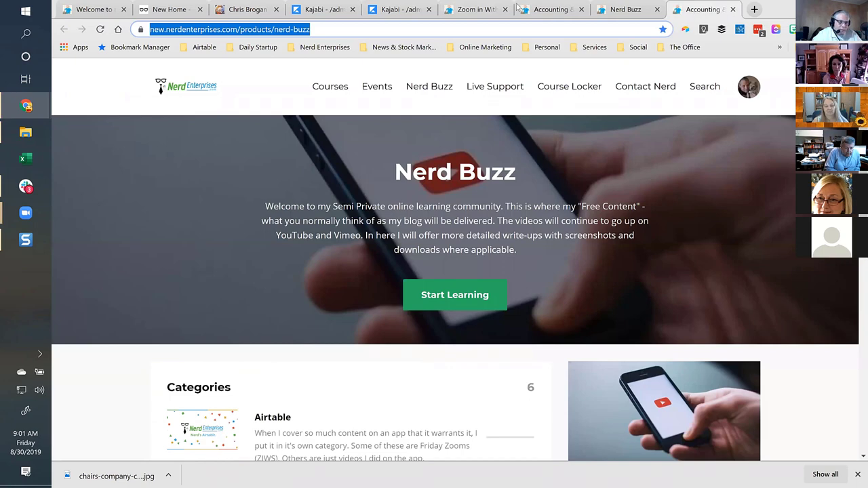
{"action": "left_click", "coordinate": [609, 9]}
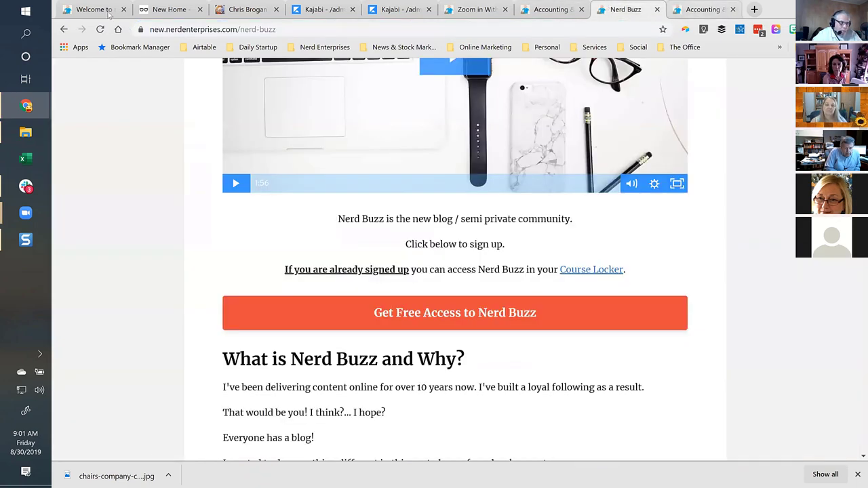
{"action": "left_click", "coordinate": [697, 10]}
{"action": "left_click", "coordinate": [732, 9]}
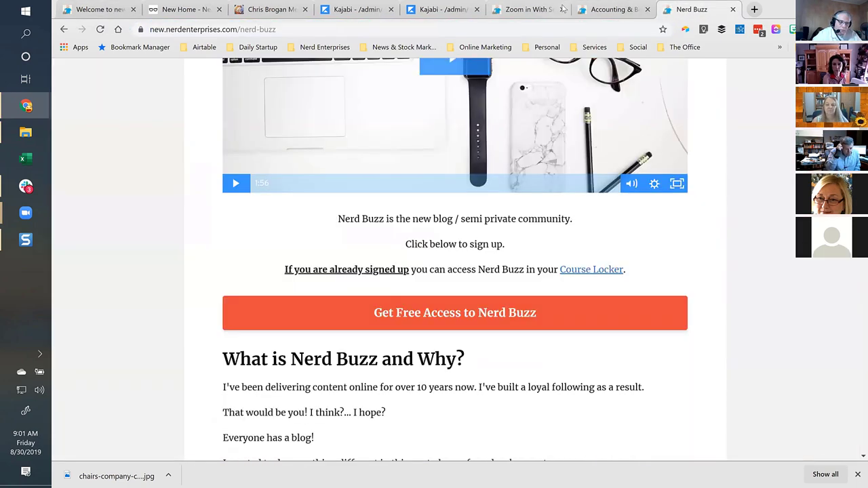
{"action": "left_click", "coordinate": [595, 9]}
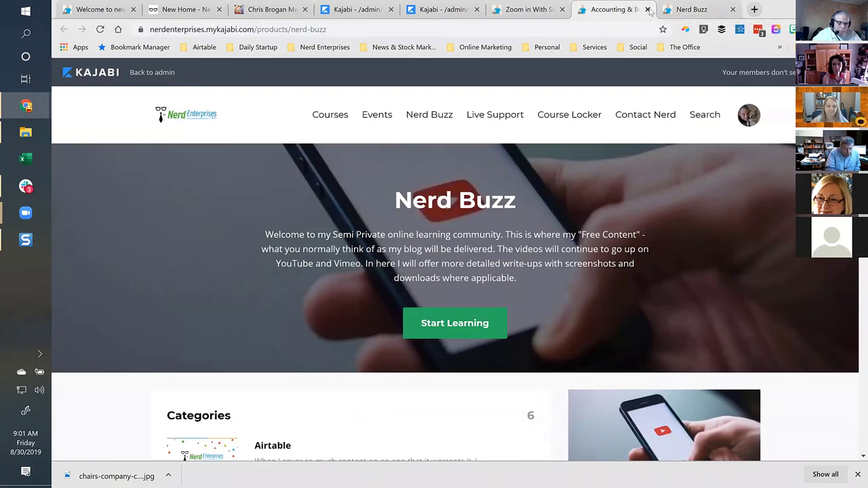
{"action": "left_click", "coordinate": [647, 10]}
{"action": "left_click", "coordinate": [536, 9]}
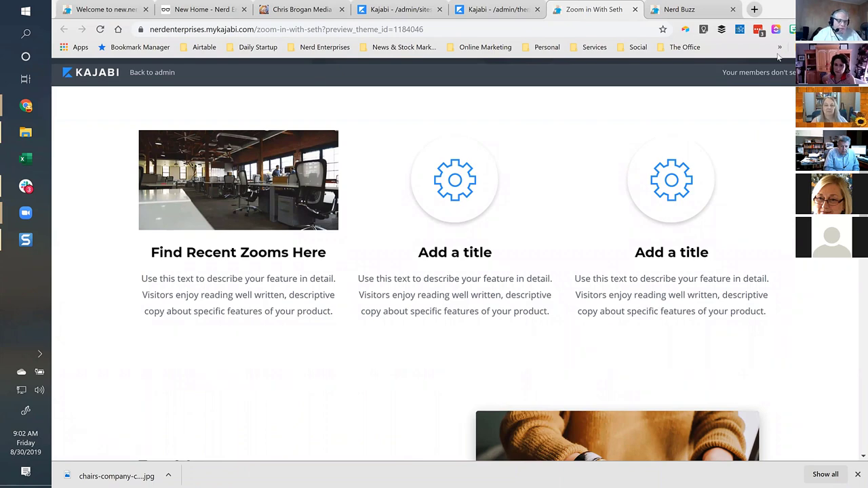
Recheck the Zoom in With Seth preview and the linked Nerd Buzz page, then return to the editor.
{"action": "left_click", "coordinate": [500, 9]}
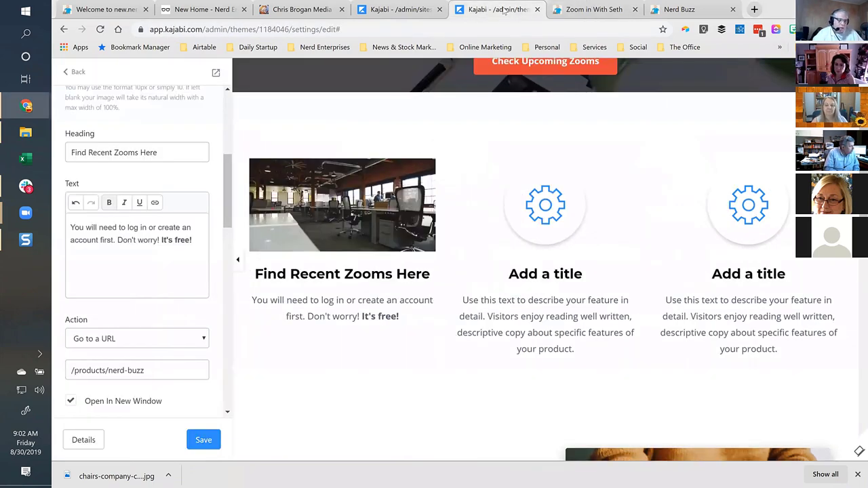
{"action": "left_click", "coordinate": [407, 9]}
{"action": "left_click", "coordinate": [594, 10]}
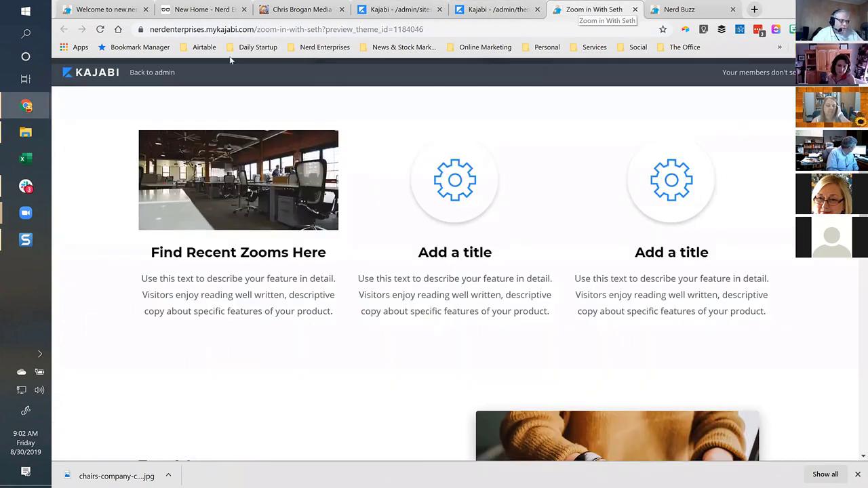
{"action": "scroll", "coordinate": [434, 203], "scroll_direction": "up", "scroll_amount": 4}
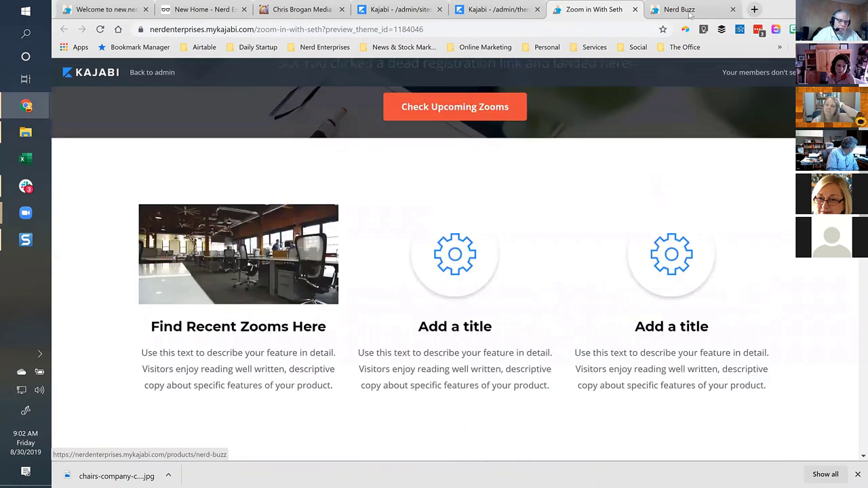
{"action": "left_click", "coordinate": [689, 9]}
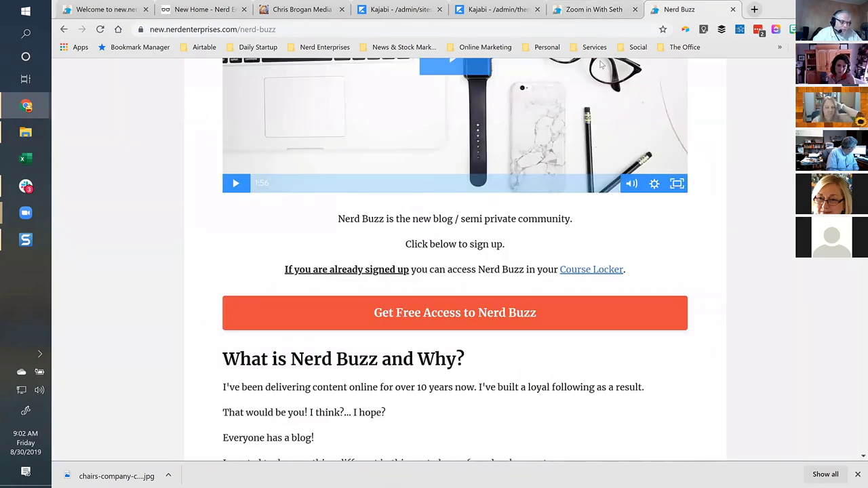
{"action": "scroll", "coordinate": [228, 102], "scroll_direction": "up", "scroll_amount": 5}
{"action": "left_click", "coordinate": [229, 92]}
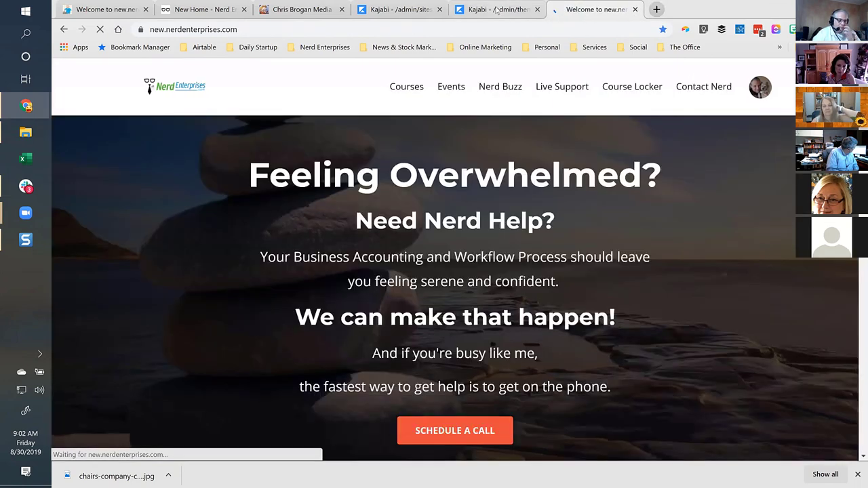
{"action": "left_click", "coordinate": [497, 9]}
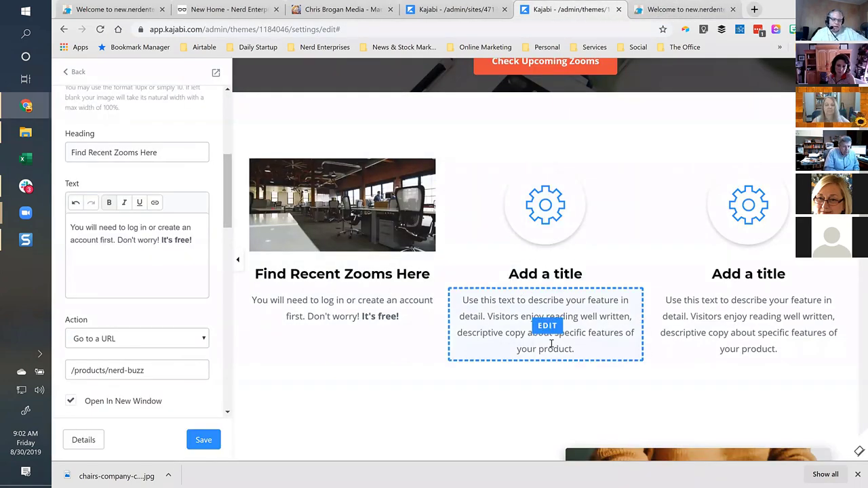
Look over the Text & Image and Features section settings.
{"action": "scroll", "coordinate": [545, 351], "scroll_direction": "down", "scroll_amount": 4}
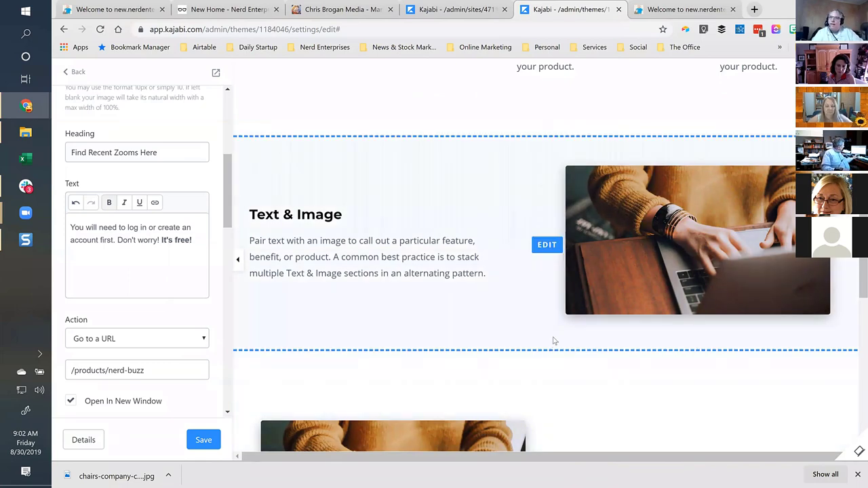
{"action": "left_click", "coordinate": [458, 234]}
{"action": "left_click", "coordinate": [74, 76]}
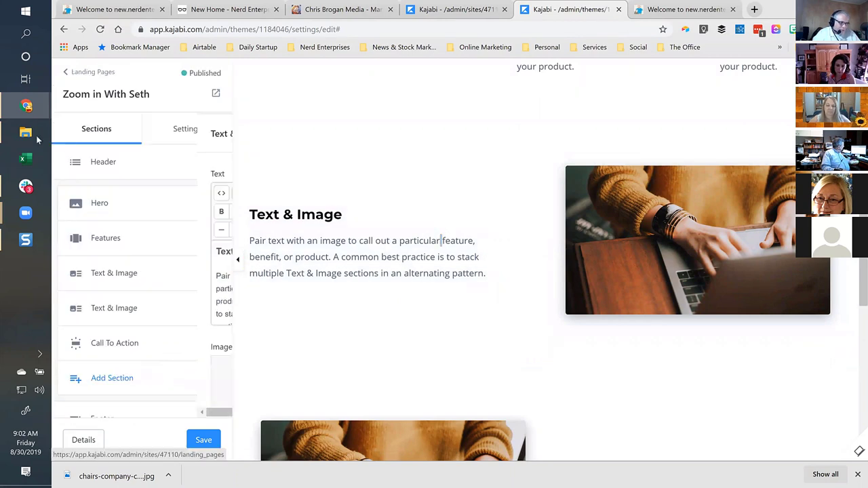
{"action": "scroll", "coordinate": [120, 285], "scroll_direction": "down", "scroll_amount": 1}
{"action": "scroll", "coordinate": [117, 287], "scroll_direction": "up", "scroll_amount": 2}
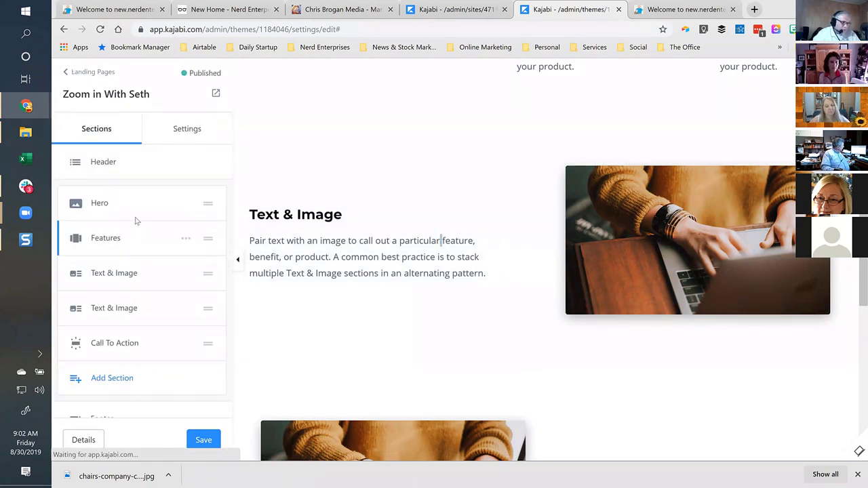
{"action": "scroll", "coordinate": [132, 223], "scroll_direction": "down", "scroll_amount": 2}
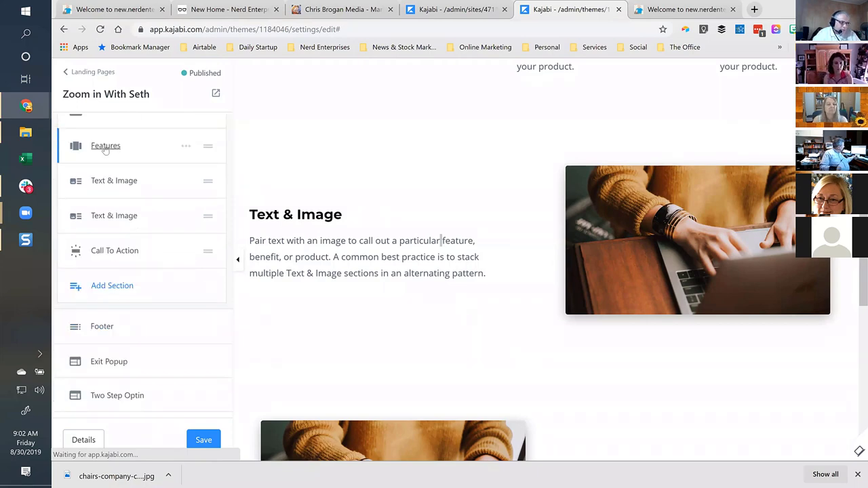
{"action": "left_click", "coordinate": [113, 149]}
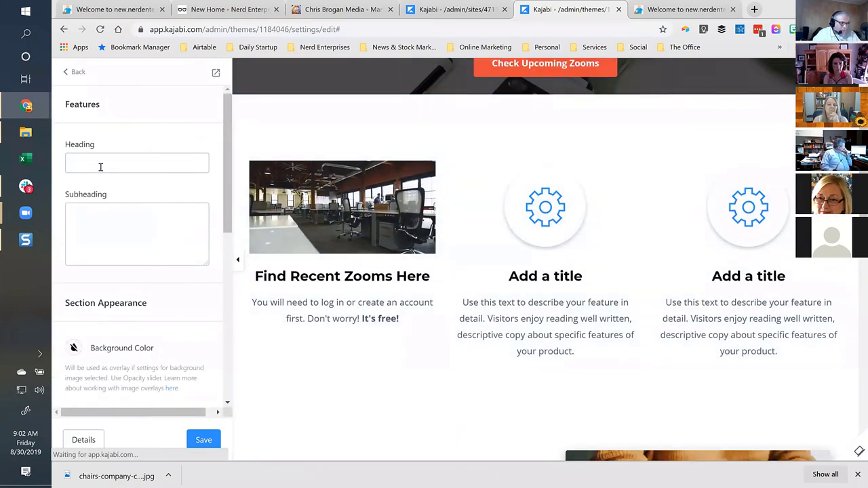
{"action": "left_click", "coordinate": [77, 73]}
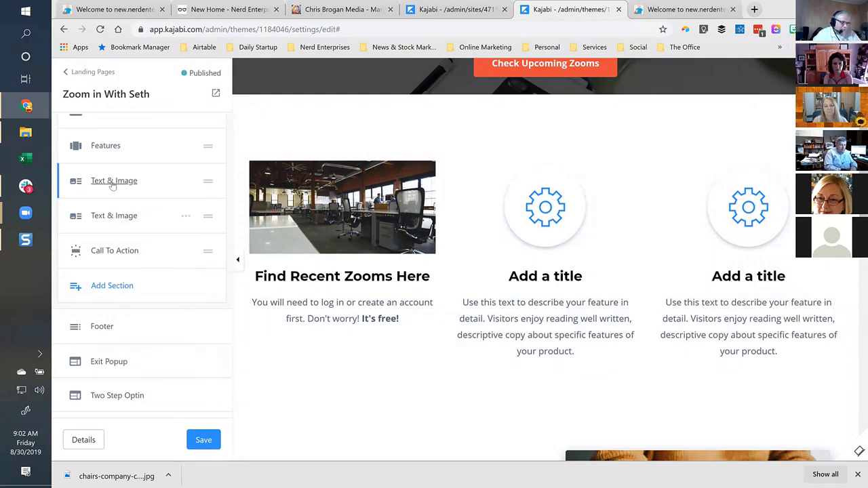
Drag the Features section below the first Text & Image section.
{"action": "scroll", "coordinate": [110, 190], "scroll_direction": "up", "scroll_amount": 1}
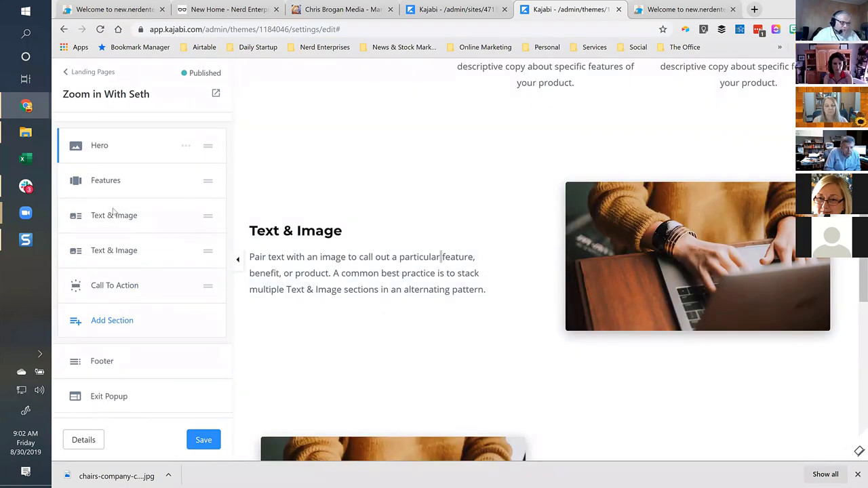
{"action": "left_click", "coordinate": [185, 216]}
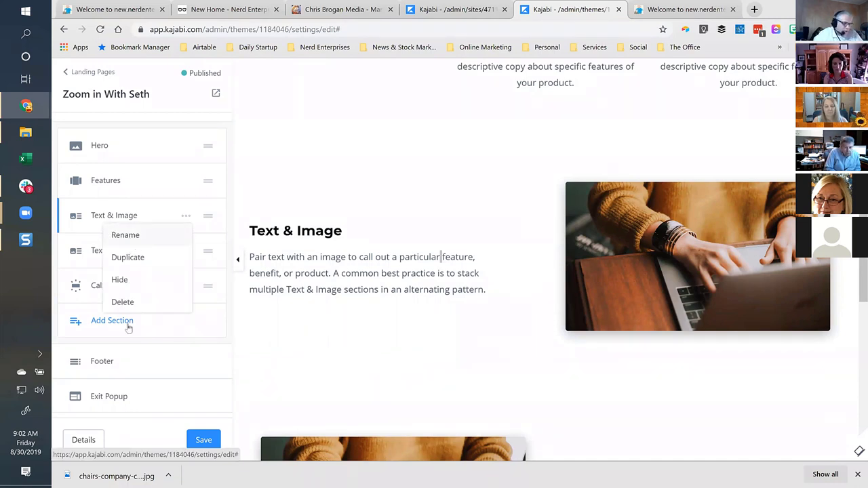
{"action": "left_click", "coordinate": [187, 217]}
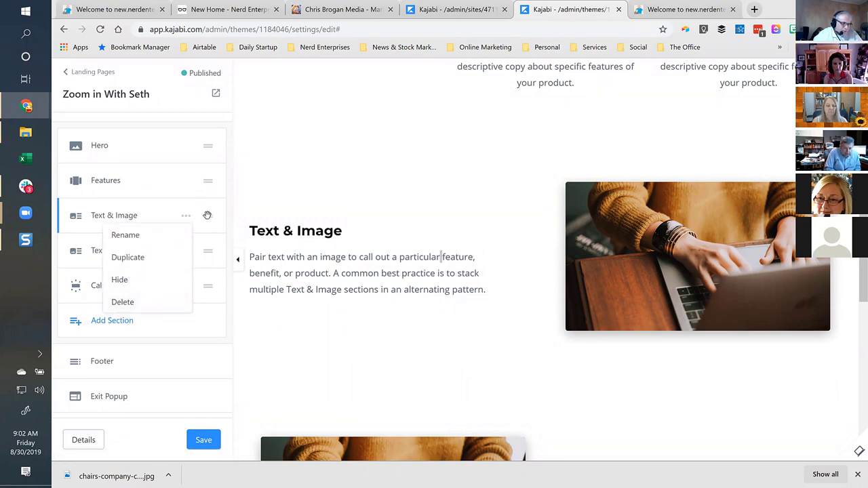
{"action": "left_click_drag", "start_coordinate": [209, 177], "coordinate": [203, 215]}
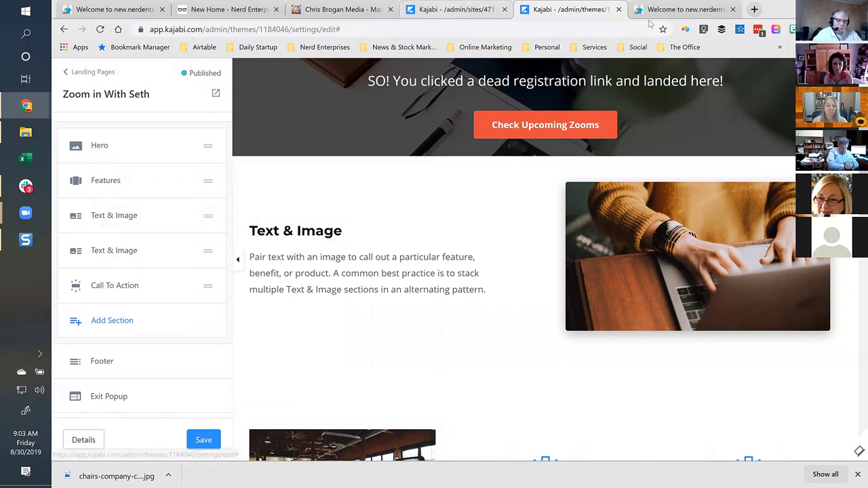
{"action": "key", "text": "ctrl+Tab"}
Search Pages for 'welcome' and open the Welcome to new.nerdenterprises.com page details.
{"action": "left_click", "coordinate": [472, 8]}
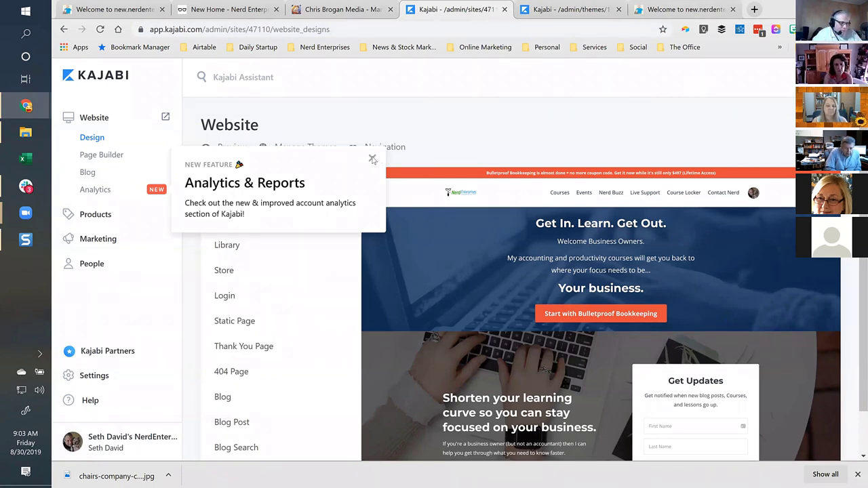
{"action": "left_click", "coordinate": [372, 158]}
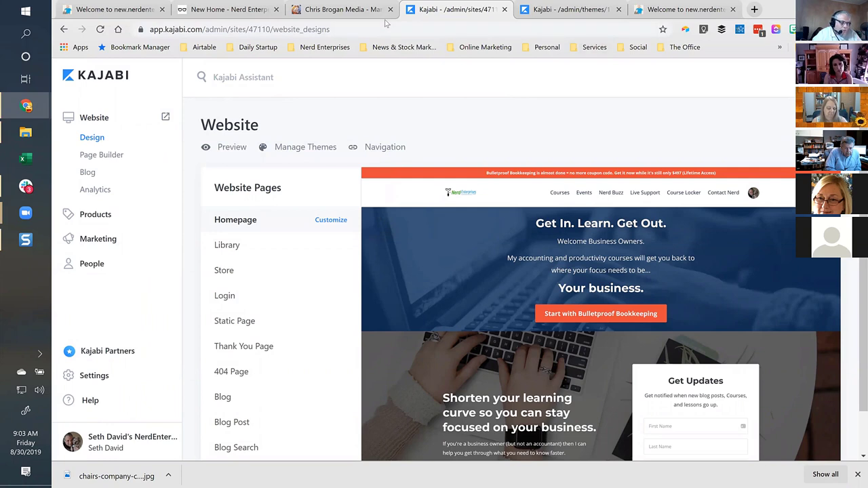
{"action": "left_click", "coordinate": [101, 155]}
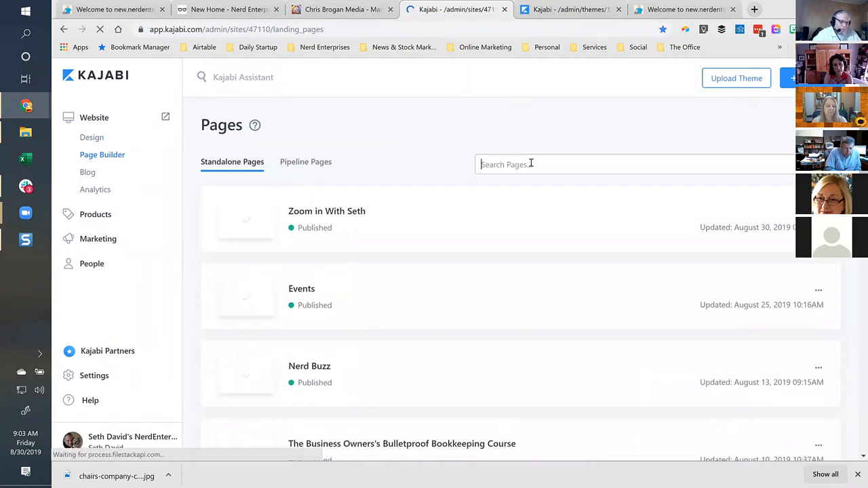
{"action": "left_click", "coordinate": [531, 164]}
{"action": "type", "text": "welcome"}
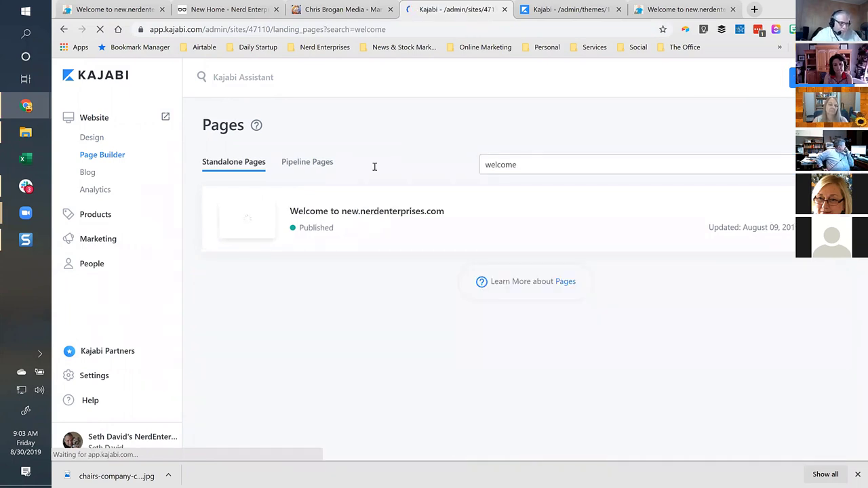
{"action": "left_click", "coordinate": [372, 215]}
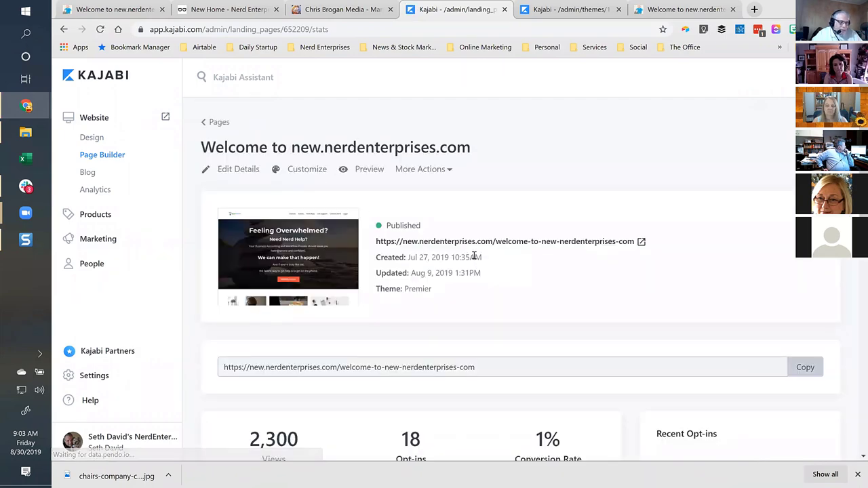
Review the live home page, then customize the Welcome to new.nerdenterprises.com page in the editor.
{"action": "left_click", "coordinate": [658, 8]}
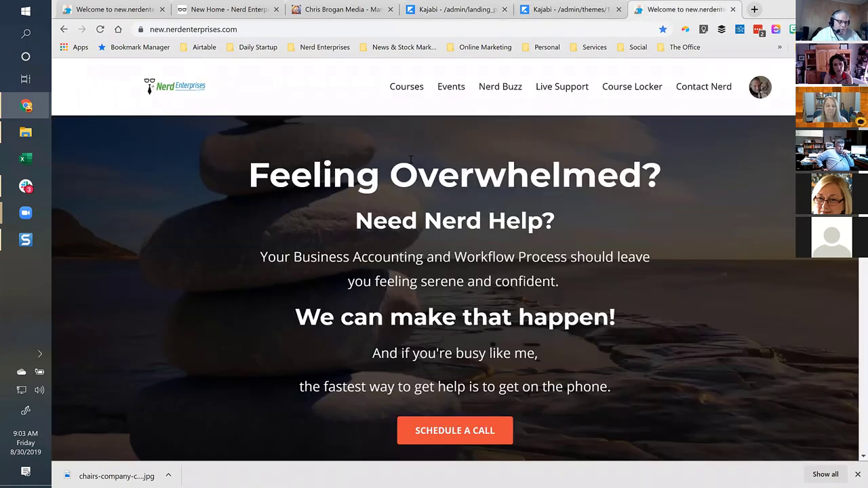
{"action": "scroll", "coordinate": [412, 217], "scroll_direction": "down", "scroll_amount": 10}
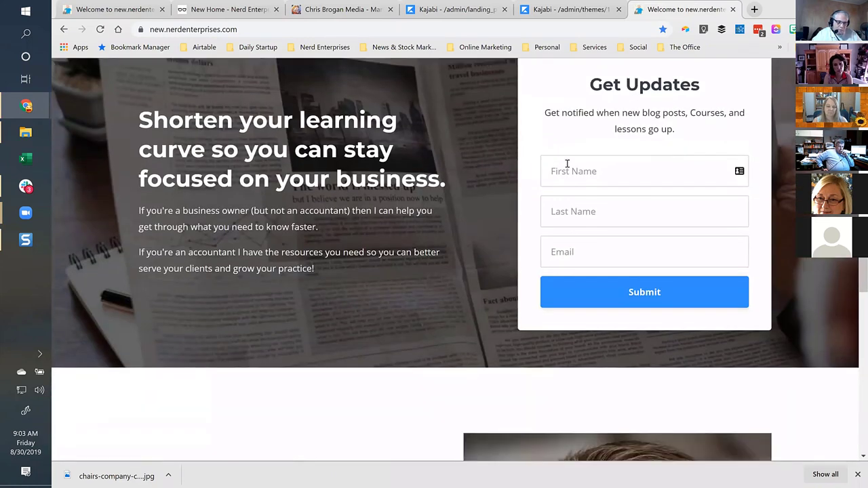
{"action": "left_click", "coordinate": [565, 162]}
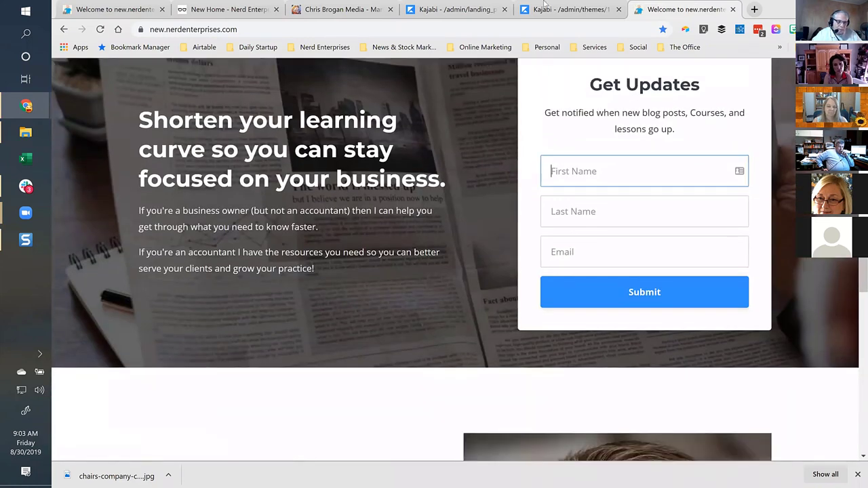
{"action": "left_click", "coordinate": [557, 11]}
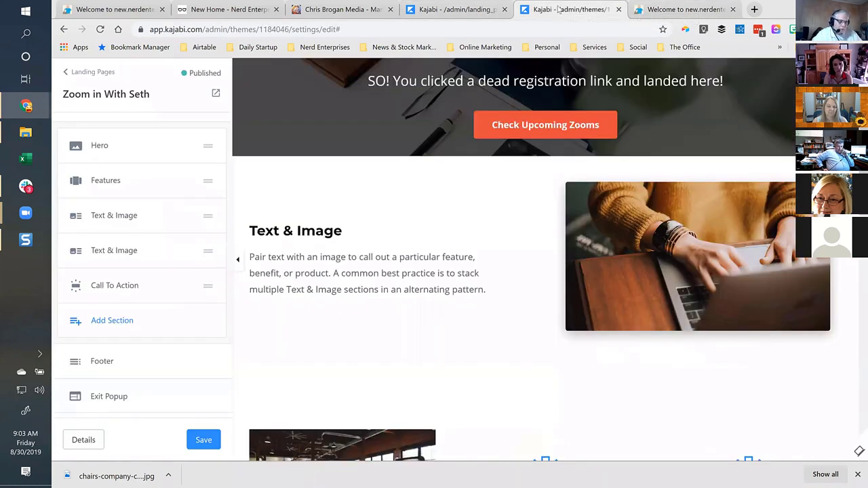
{"action": "left_click", "coordinate": [466, 14]}
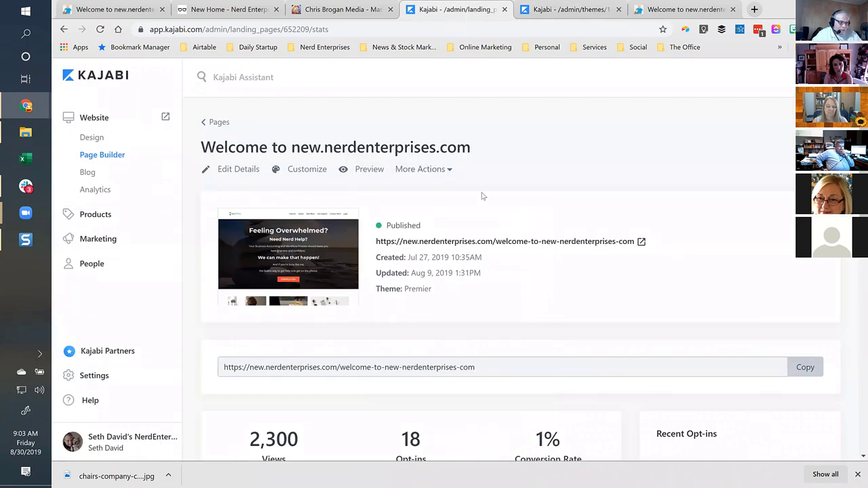
{"action": "scroll", "coordinate": [482, 194], "scroll_direction": "down", "scroll_amount": 1}
{"action": "left_click", "coordinate": [302, 118]}
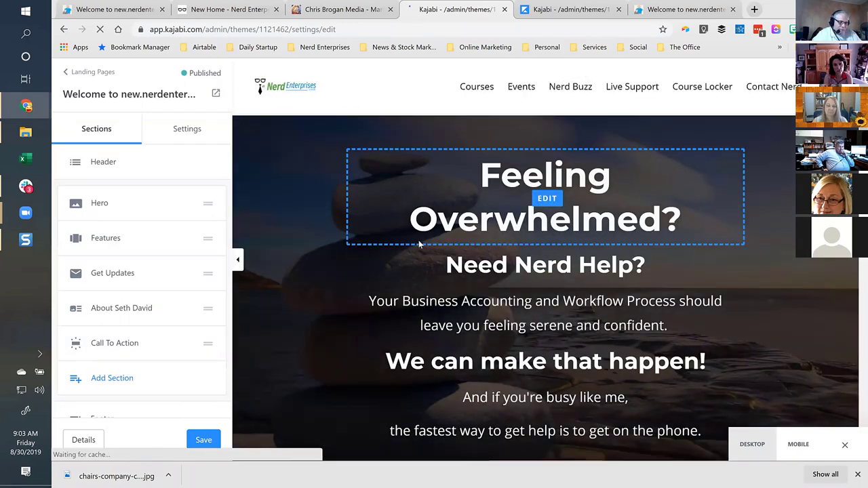
Inspect the Get Updates signup form settings, then go back from the Zoom in With Seth editor to Pages.
{"action": "scroll", "coordinate": [419, 244], "scroll_direction": "down", "scroll_amount": 5}
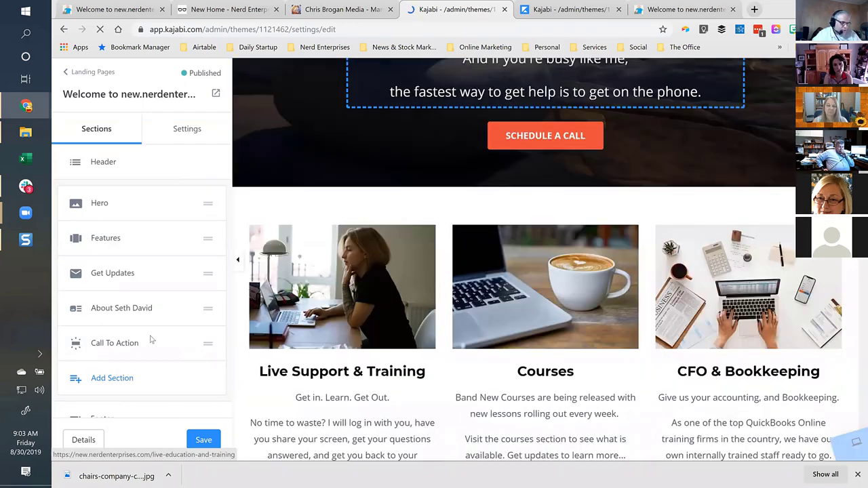
{"action": "left_click", "coordinate": [106, 274]}
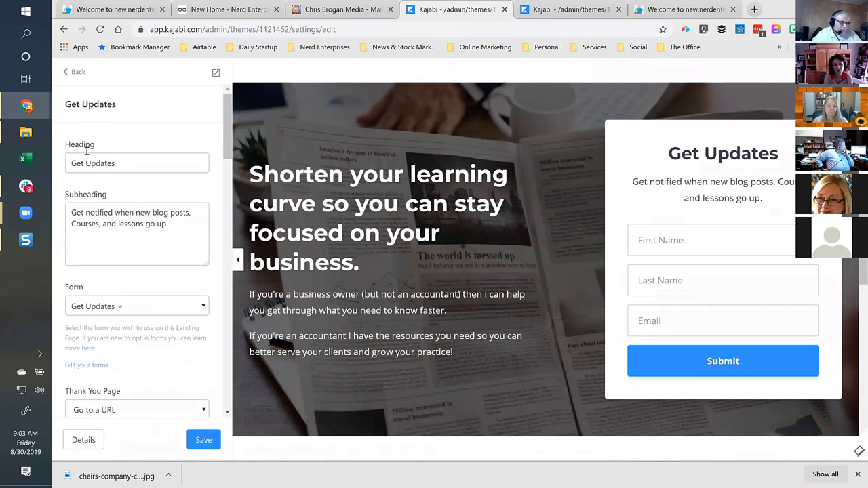
{"action": "left_click", "coordinate": [729, 263]}
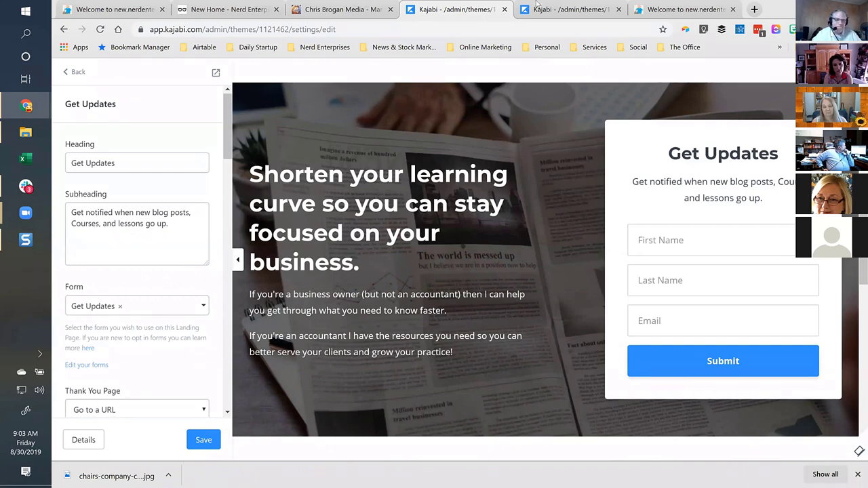
{"action": "left_click", "coordinate": [558, 10]}
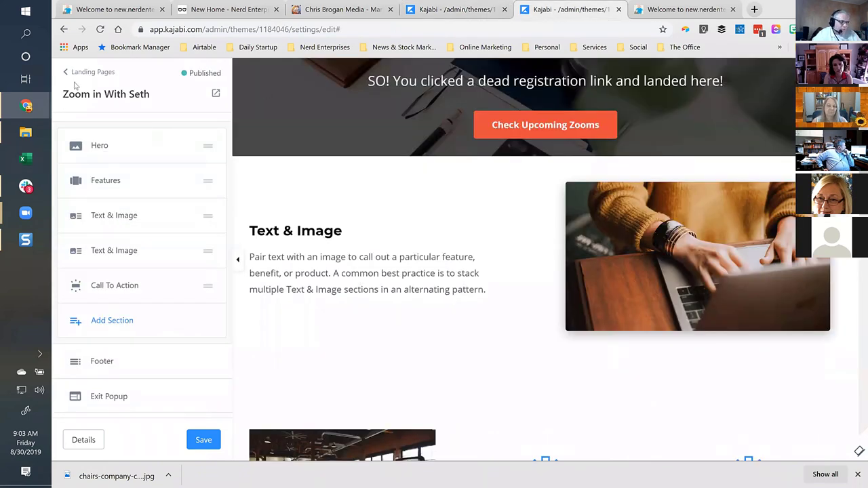
{"action": "scroll", "coordinate": [252, 203], "scroll_direction": "up", "scroll_amount": 3}
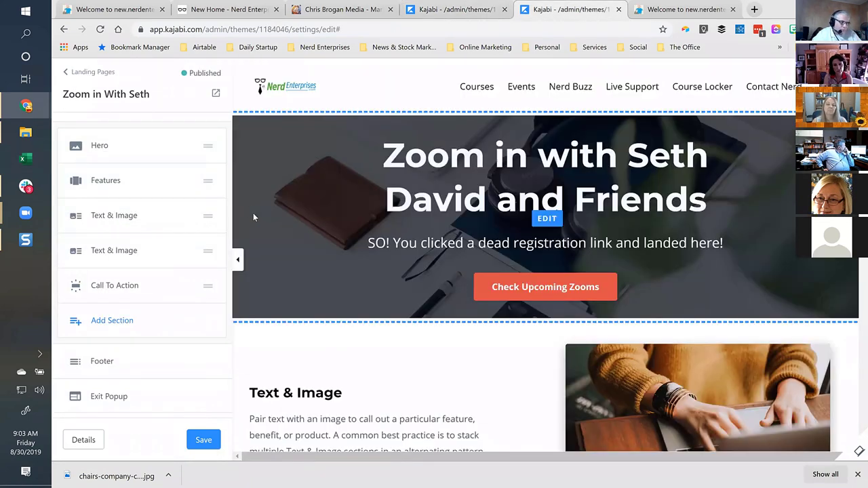
{"action": "left_click", "coordinate": [84, 72]}
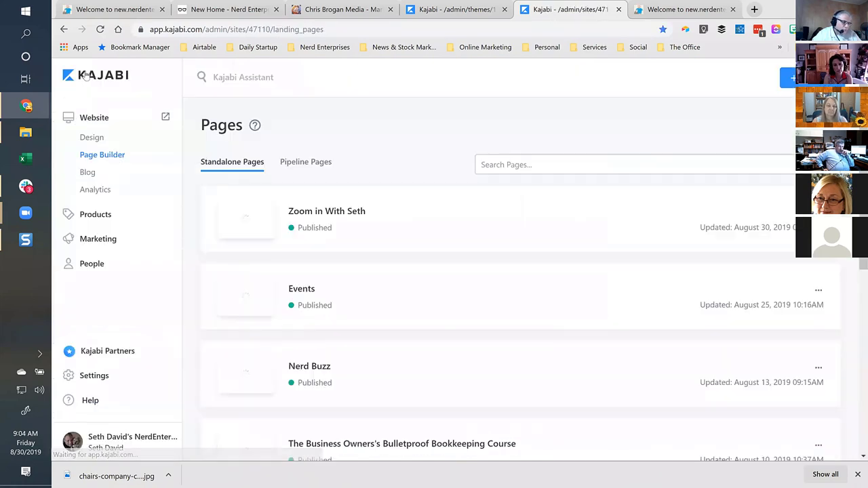
Open the Get Updates form and review its automations granting Nerd Buzz and tagging Seth's List.
{"action": "left_click", "coordinate": [102, 242]}
{"action": "left_click", "coordinate": [91, 256]}
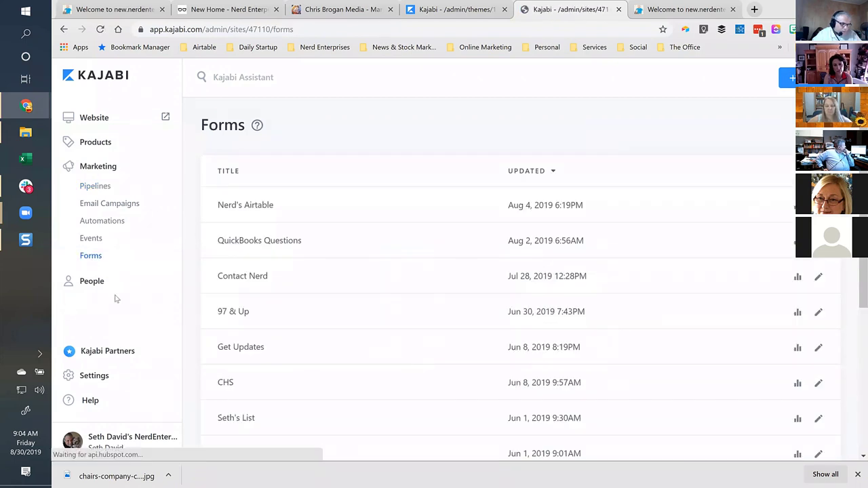
{"action": "left_click", "coordinate": [242, 348]}
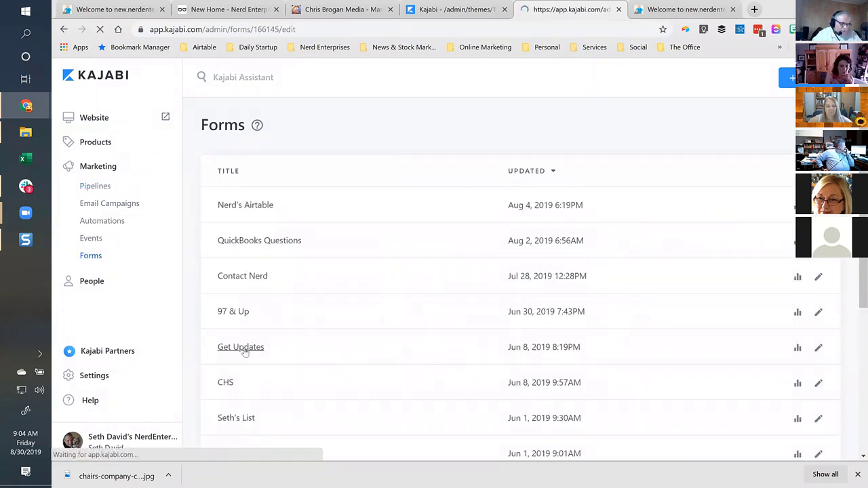
{"action": "scroll", "coordinate": [510, 306], "scroll_direction": "down", "scroll_amount": 3}
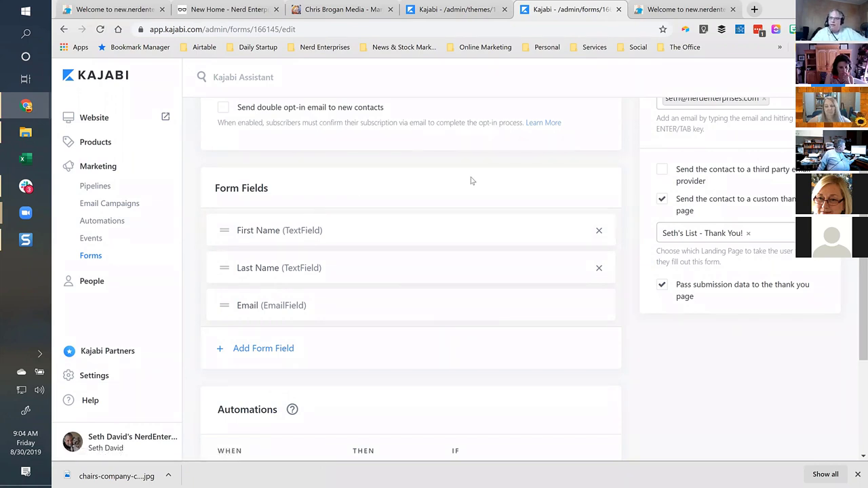
{"action": "scroll", "coordinate": [467, 204], "scroll_direction": "down", "scroll_amount": 3}
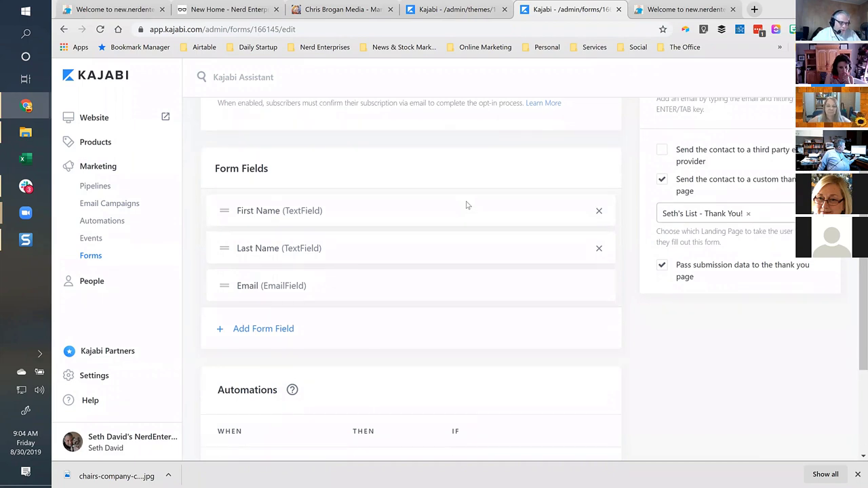
{"action": "scroll", "coordinate": [467, 204], "scroll_direction": "down", "scroll_amount": 1}
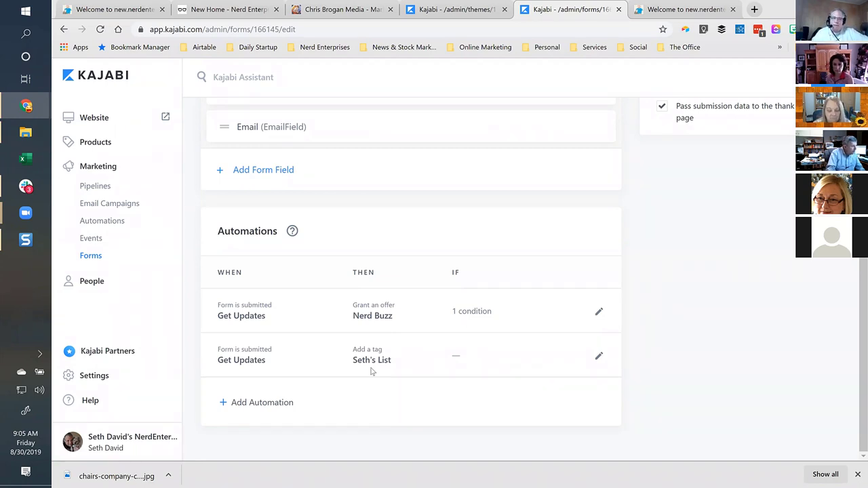
Create a new email broadcast with the internal title 'For Saturday 8/31/19'.
{"action": "left_click", "coordinate": [106, 207]}
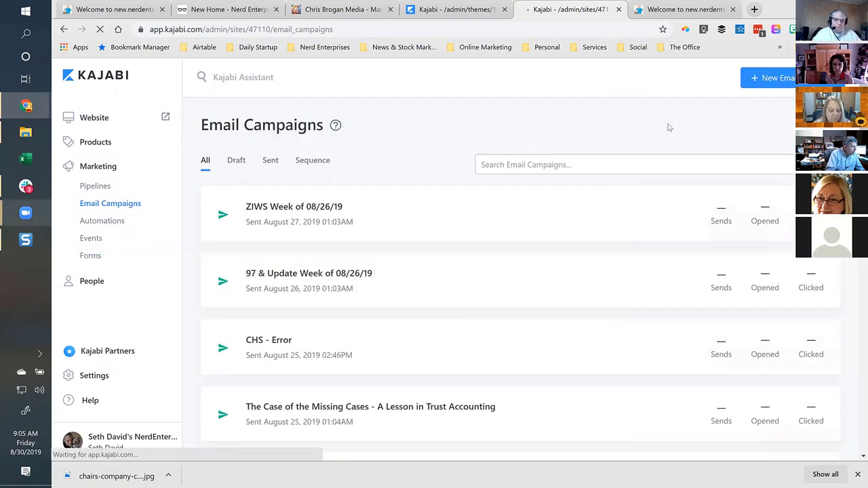
{"action": "left_click", "coordinate": [773, 78]}
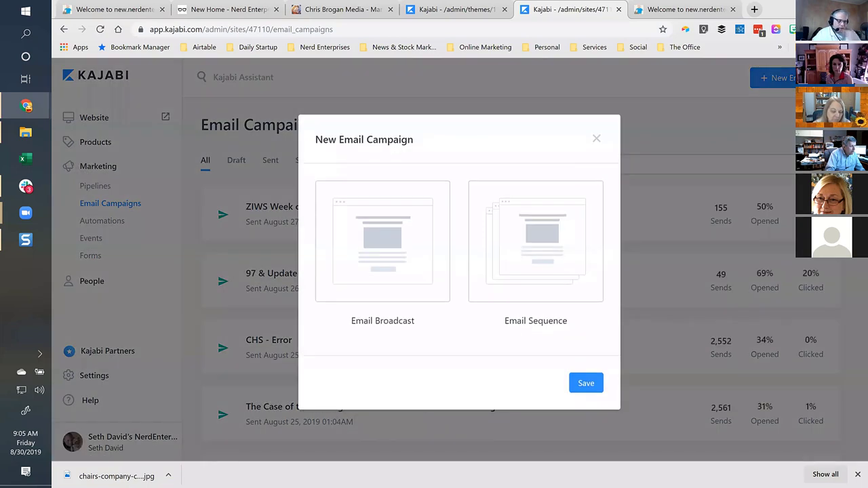
{"action": "left_click", "coordinate": [379, 238]}
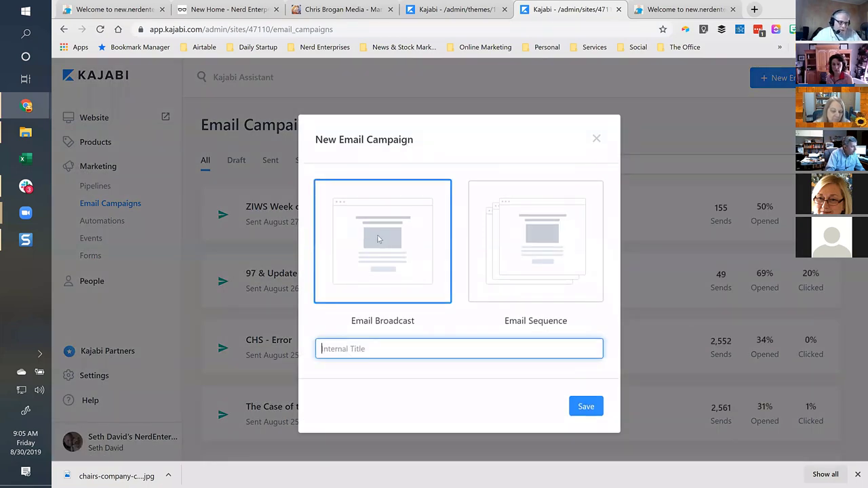
{"action": "type", "text": "For "}
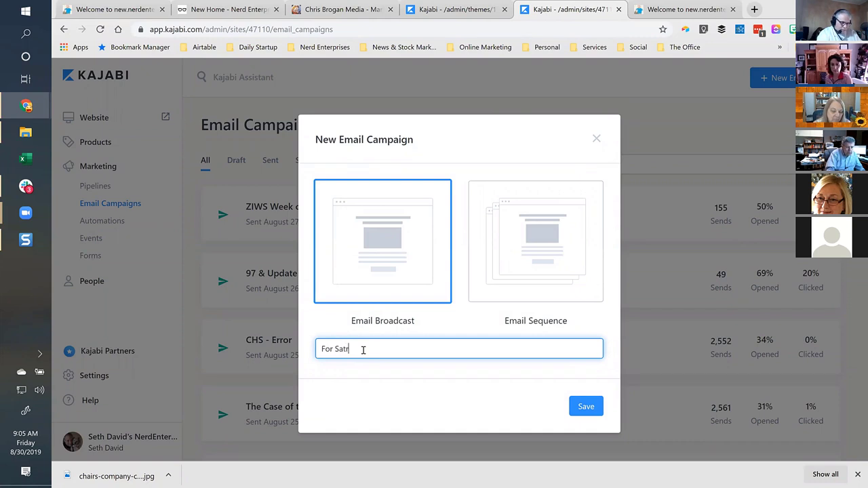
{"action": "type", "text": "Saturday 8/31/19"}
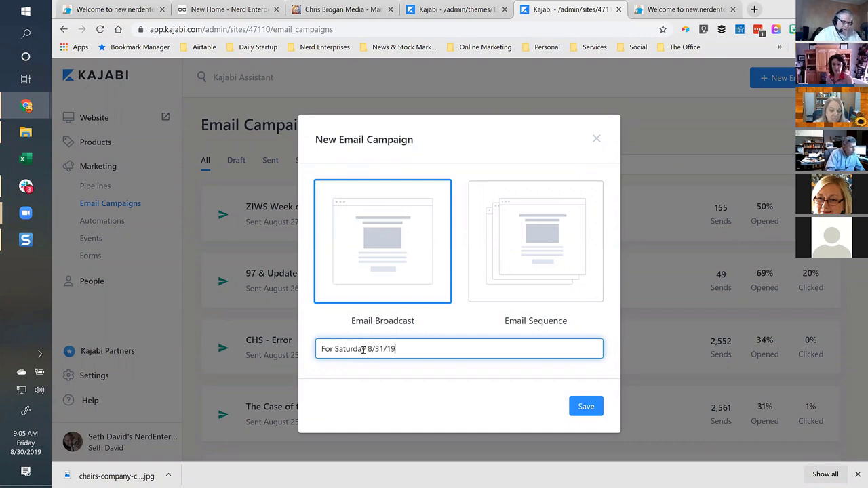
{"action": "left_click", "coordinate": [584, 406]}
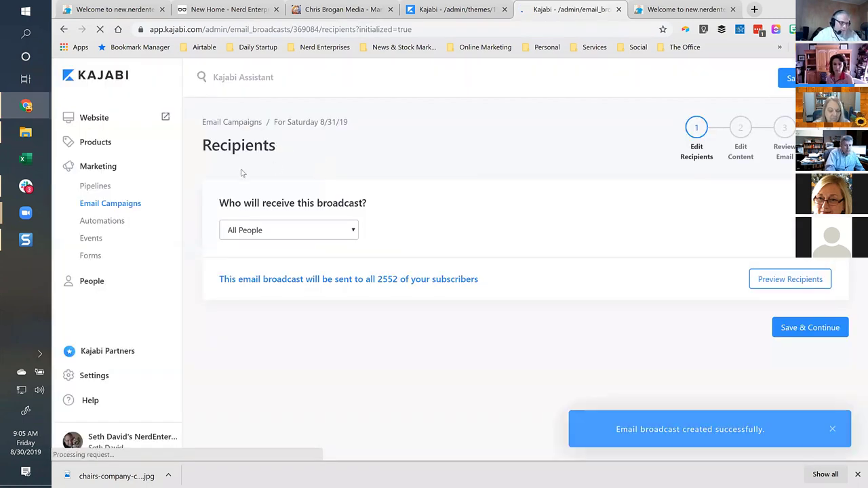
Send the broadcast to Seth's List (2197 subscribers) and save the recipients.
{"action": "left_click", "coordinate": [300, 232]}
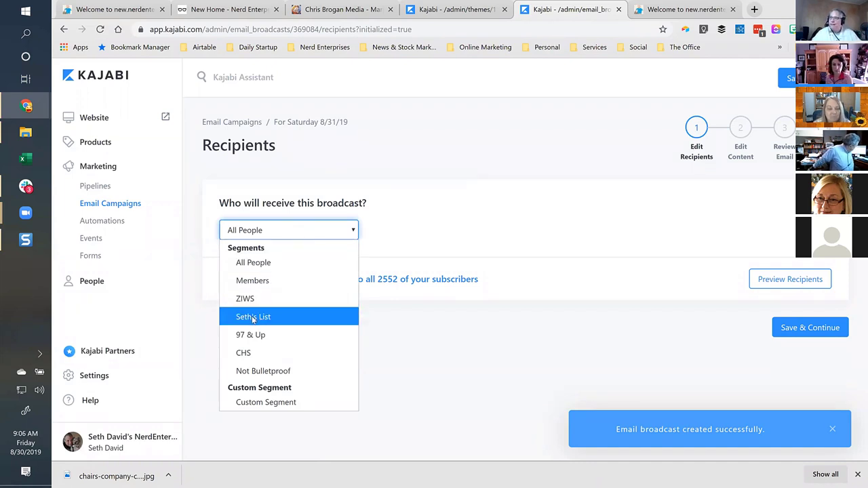
{"action": "left_click", "coordinate": [253, 317]}
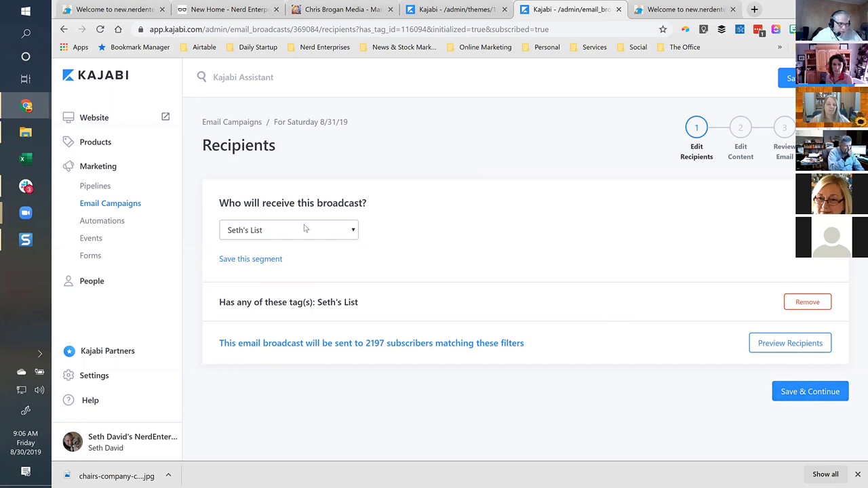
{"action": "left_click", "coordinate": [796, 393]}
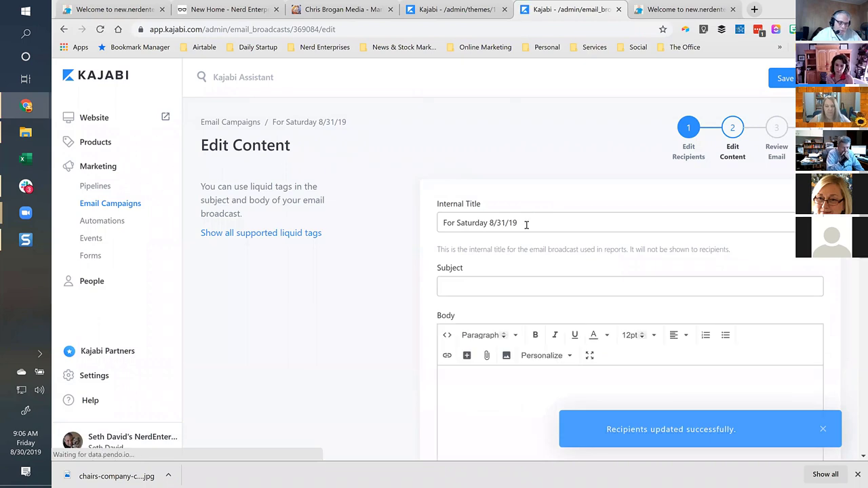
Reuse the internal title as the subject and start the body with a {{first_name}} greeting.
{"action": "triple_click", "coordinate": [466, 231]}
{"action": "key", "text": "ctrl+c"}
{"action": "left_click", "coordinate": [475, 286]}
{"action": "key", "text": "ctrl+v"}
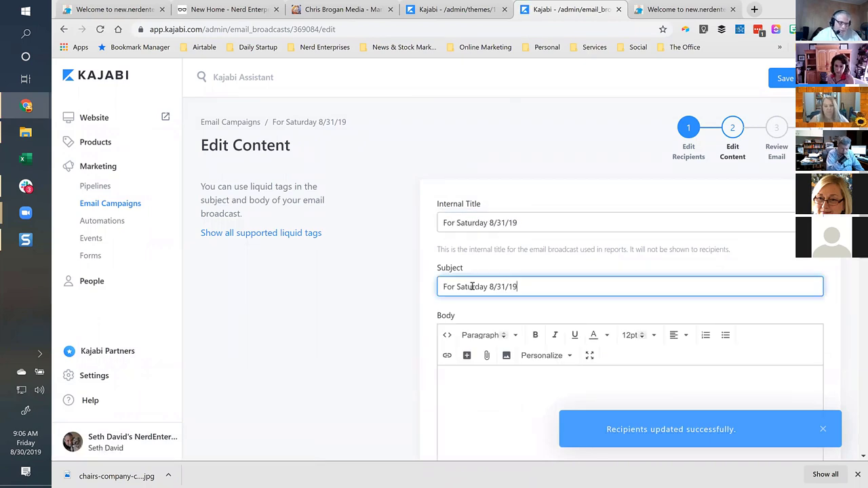
{"action": "scroll", "coordinate": [473, 286], "scroll_direction": "down", "scroll_amount": 2}
{"action": "left_click", "coordinate": [498, 285]}
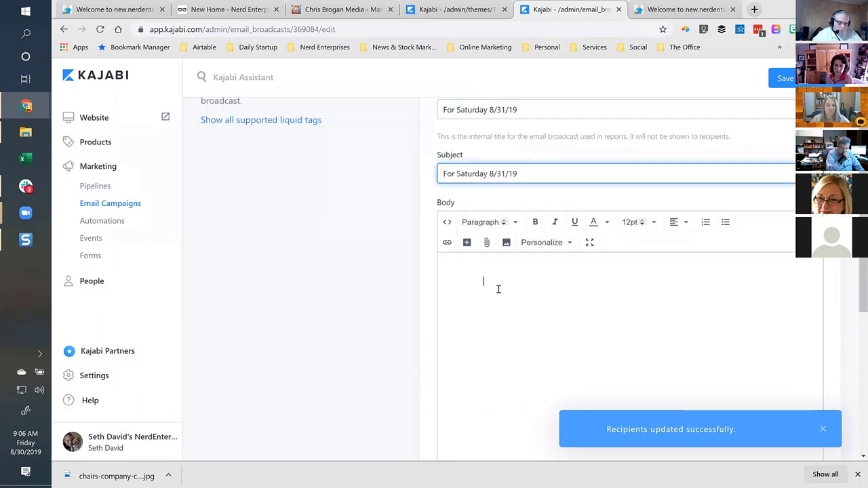
{"action": "left_click", "coordinate": [548, 242]}
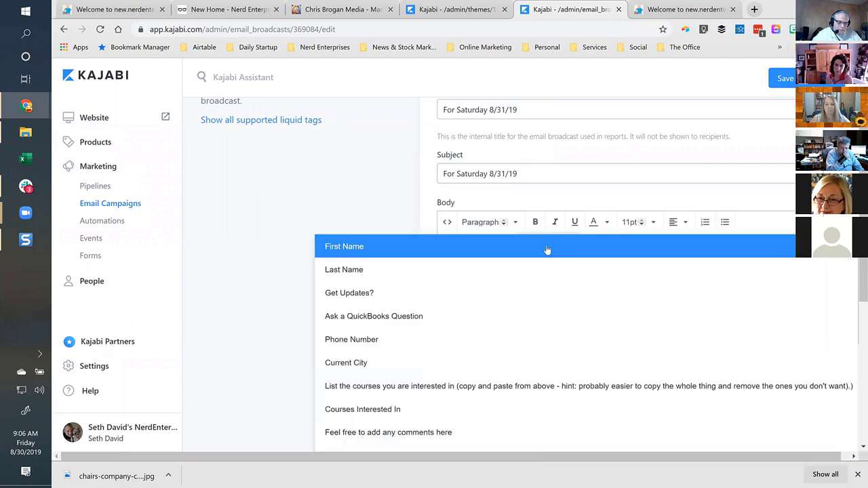
{"action": "left_click", "coordinate": [342, 248]}
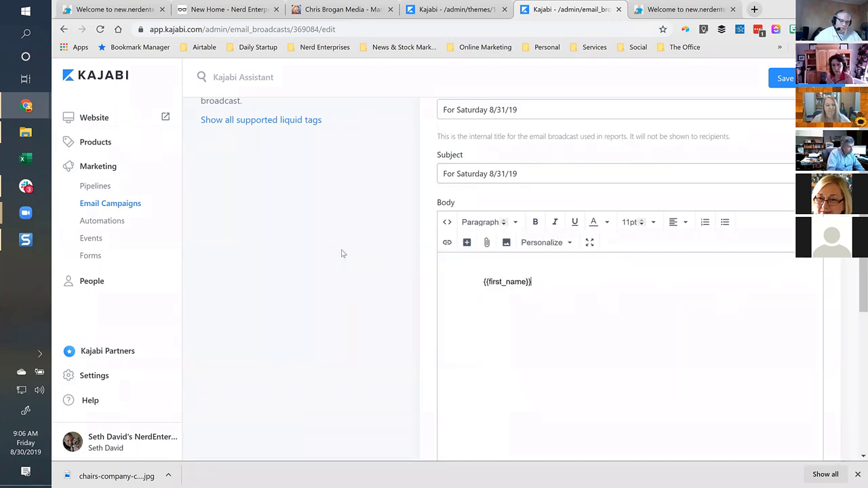
Try full-screen body editing and the image uploader, closing both without adding an image.
{"action": "left_click", "coordinate": [589, 242]}
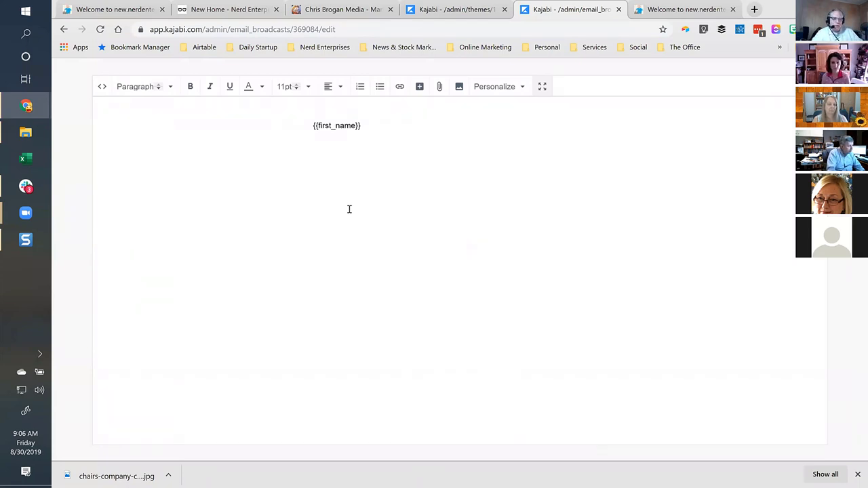
{"action": "left_click", "coordinate": [459, 87]}
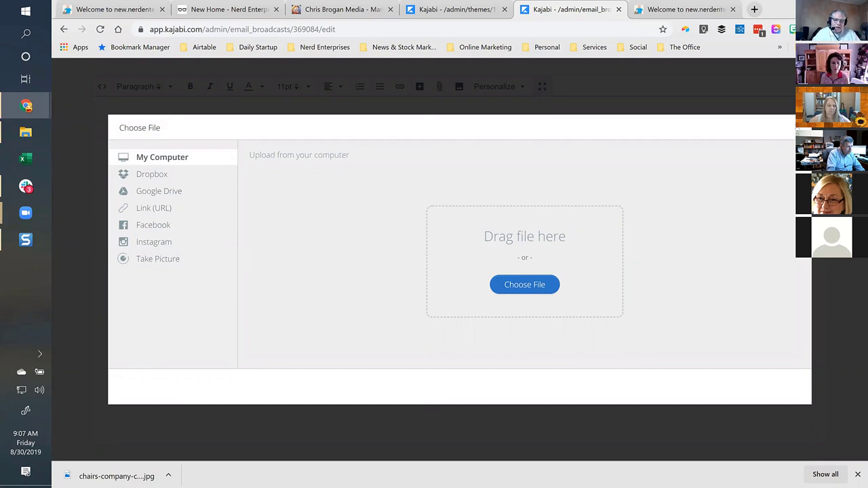
{"action": "left_click", "coordinate": [793, 133]}
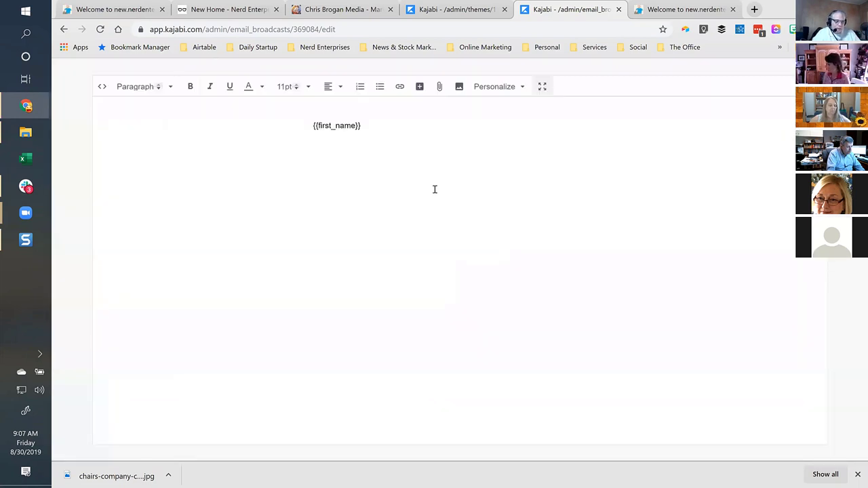
{"action": "left_click", "coordinate": [541, 88]}
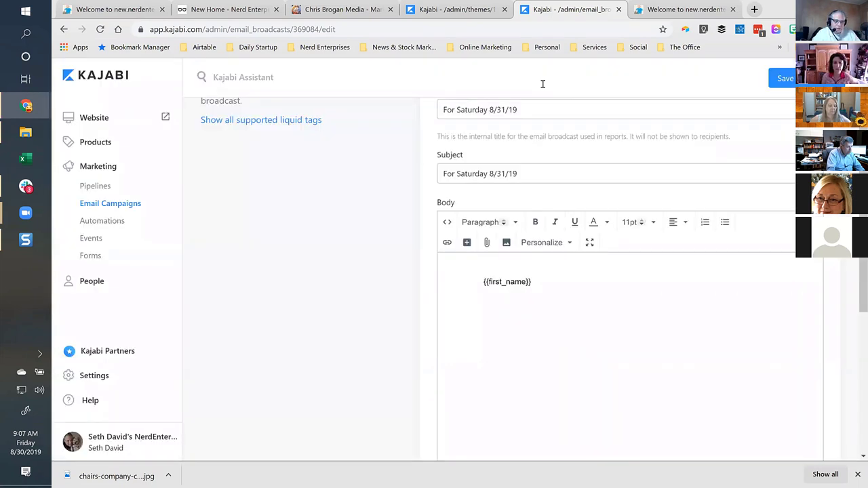